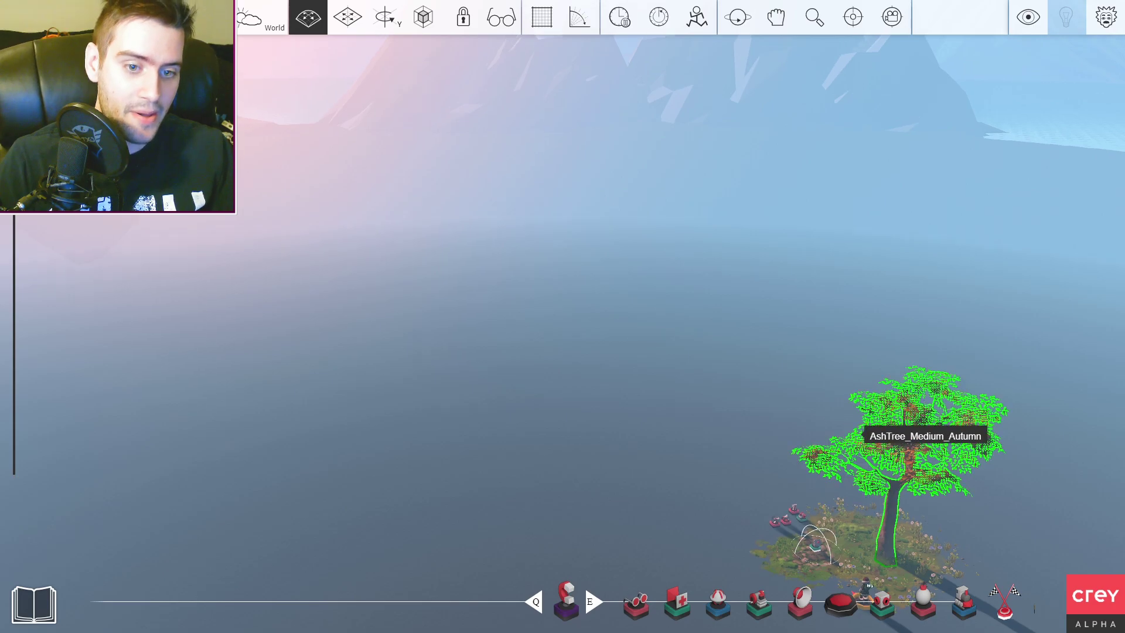
{"action": "right_click_drag", "start_coordinate": [844, 431], "coordinate": [858, 414]}
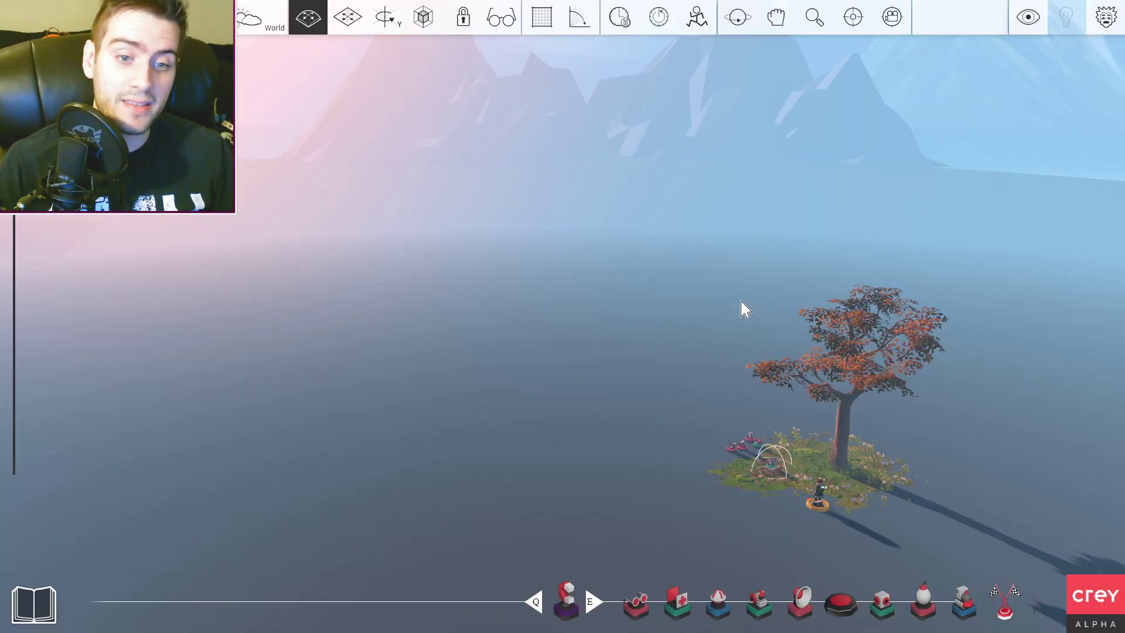
{"action": "mouse_move", "coordinate": [742, 307]}
{"action": "right_mouse_down"}
{"action": "mouse_move", "coordinate": [755, 356]}
{"action": "mouse_move", "coordinate": [452, 319]}
{"action": "right_mouse_up"}
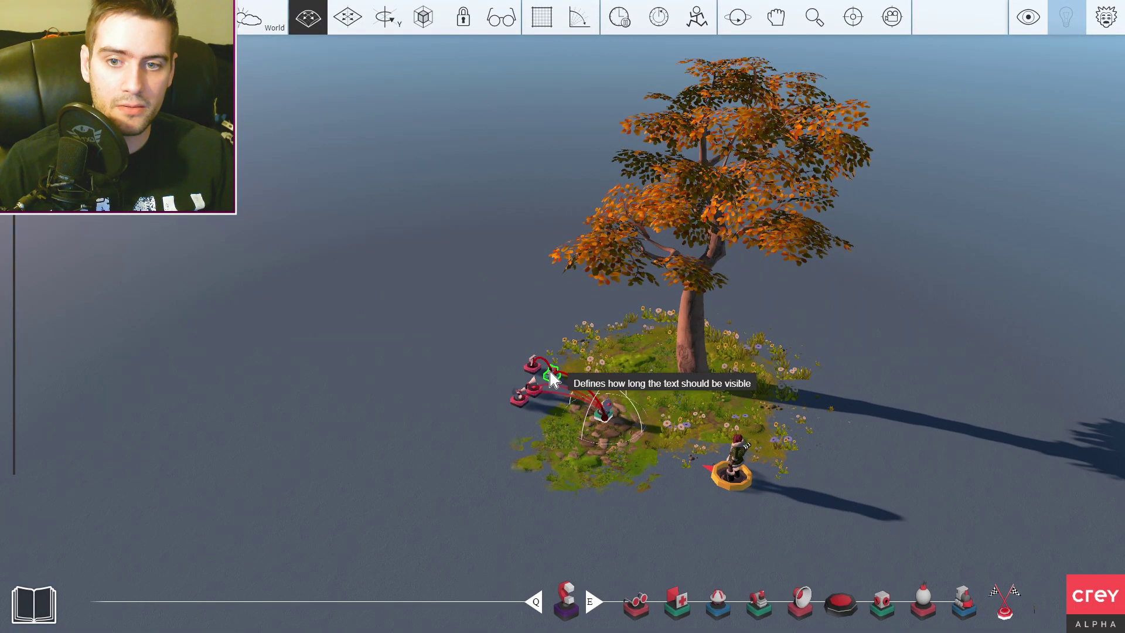
{"action": "scroll", "coordinate": [615, 336], "scroll_direction": "down", "scroll_amount": 3}
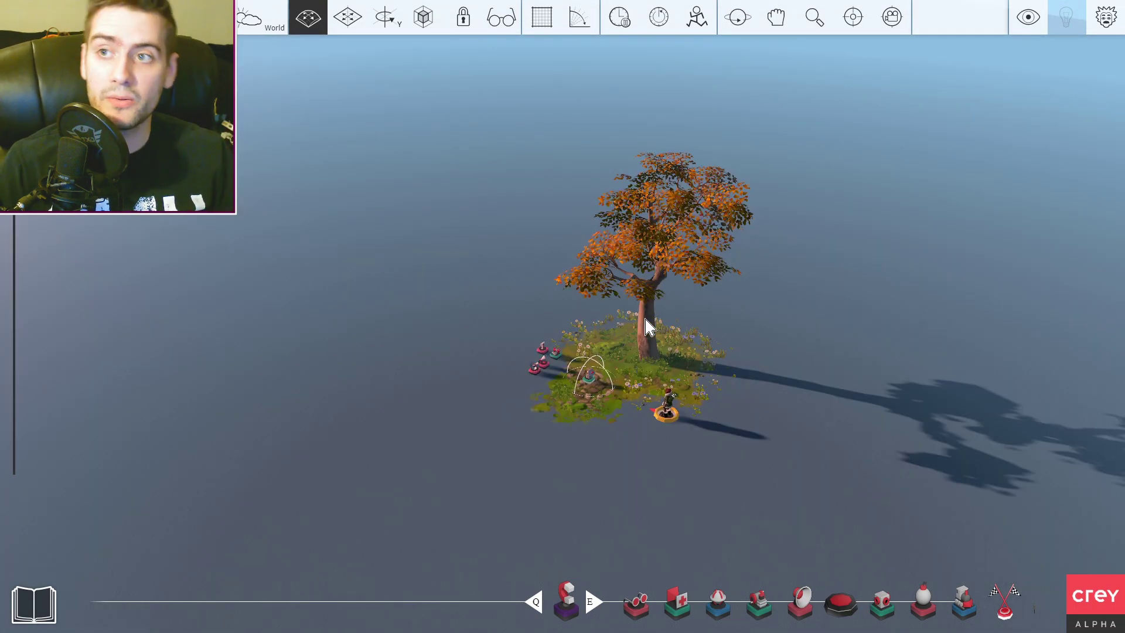
{"action": "middle_click_drag", "start_coordinate": [616, 290], "coordinate": [668, 372]}
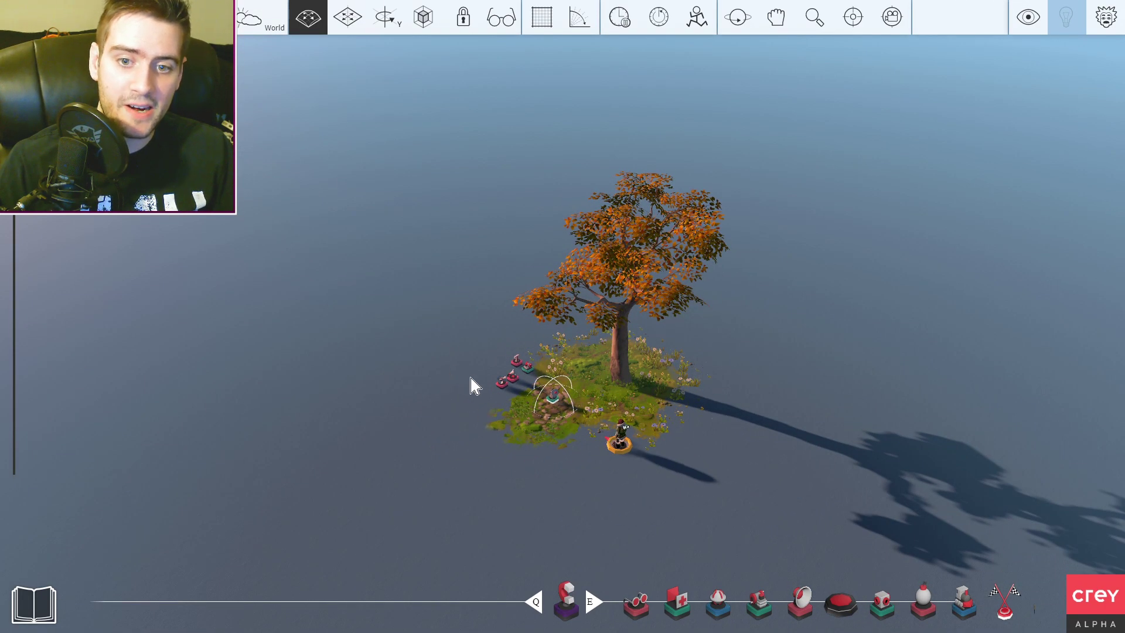
{"action": "scroll", "coordinate": [470, 388], "scroll_direction": "down", "scroll_amount": 2}
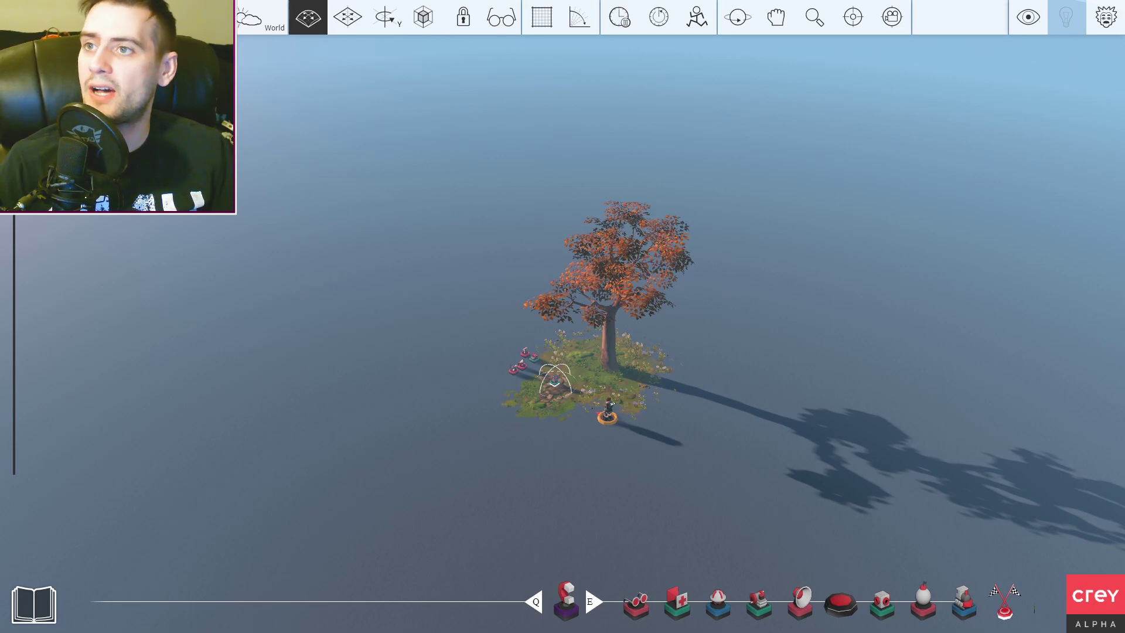
Step: Pick the terrain raise brush and sculpt ridges along the left and front of the island
{"action": "key", "text": "q"}
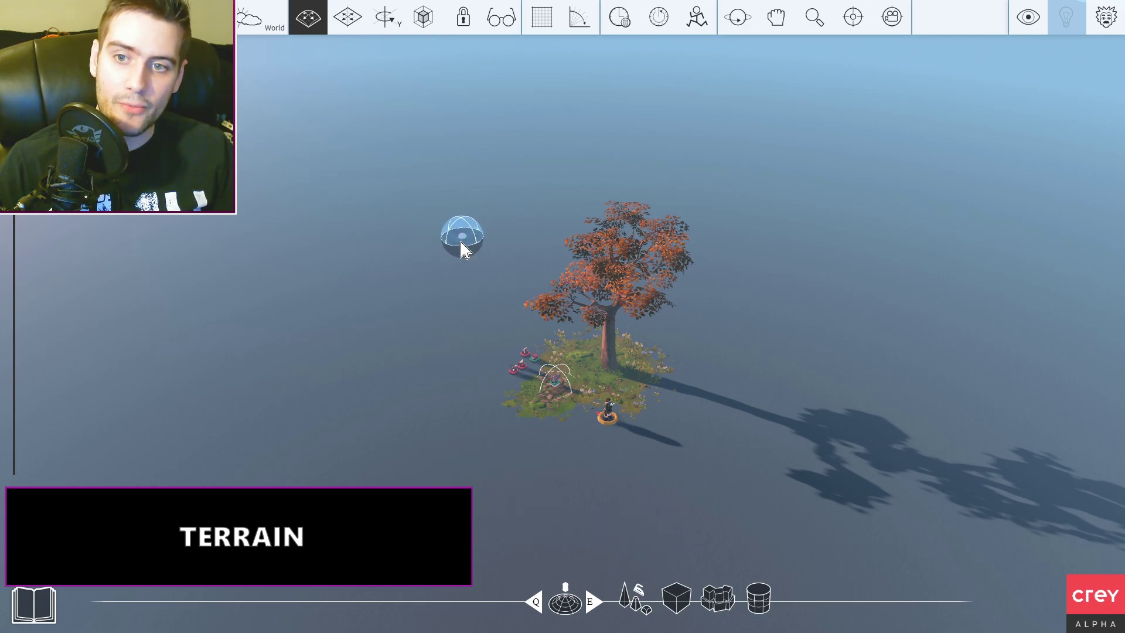
{"action": "key", "text": "q"}
{"action": "scroll", "coordinate": [471, 295], "scroll_direction": "down", "scroll_amount": 2}
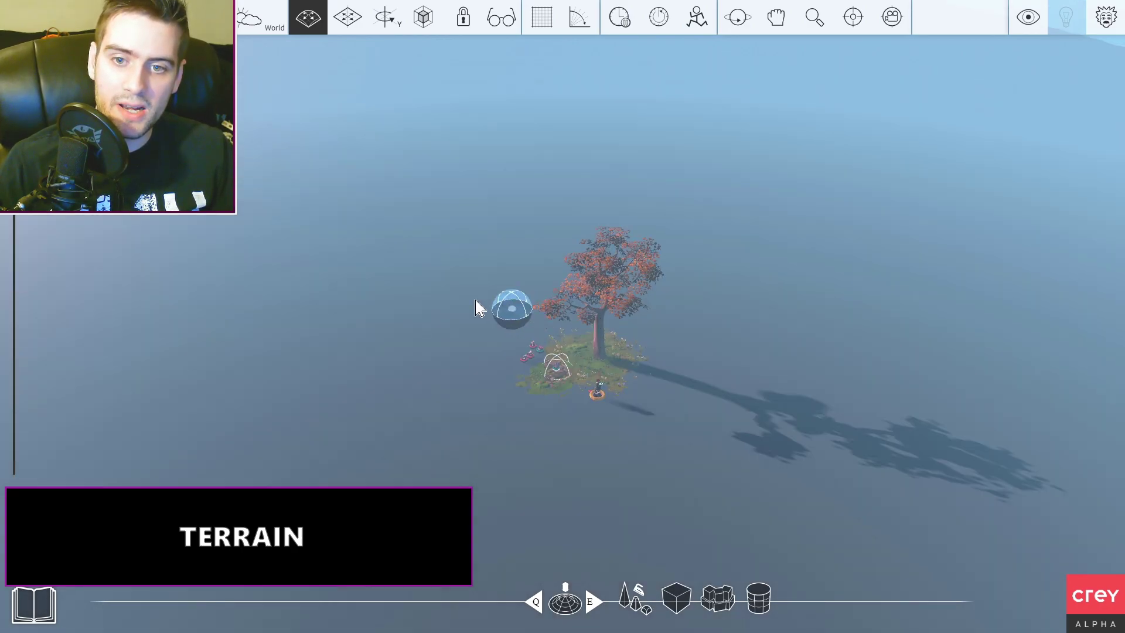
{"action": "scroll", "coordinate": [527, 302], "scroll_direction": "up", "scroll_amount": 1}
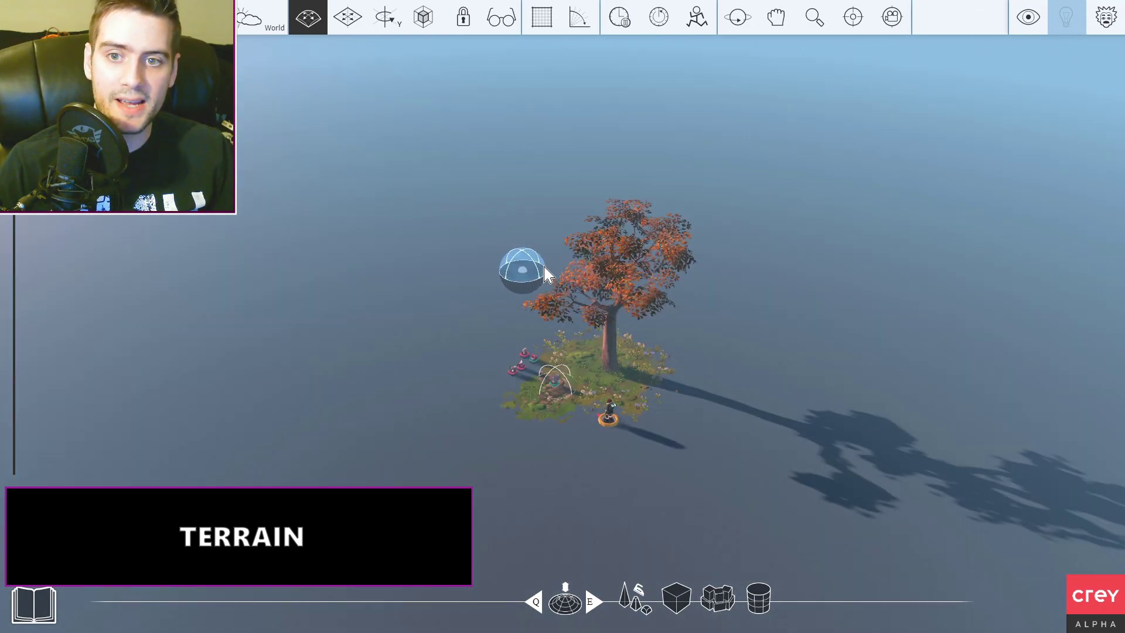
{"action": "scroll", "coordinate": [532, 279], "scroll_direction": "down", "scroll_amount": 1}
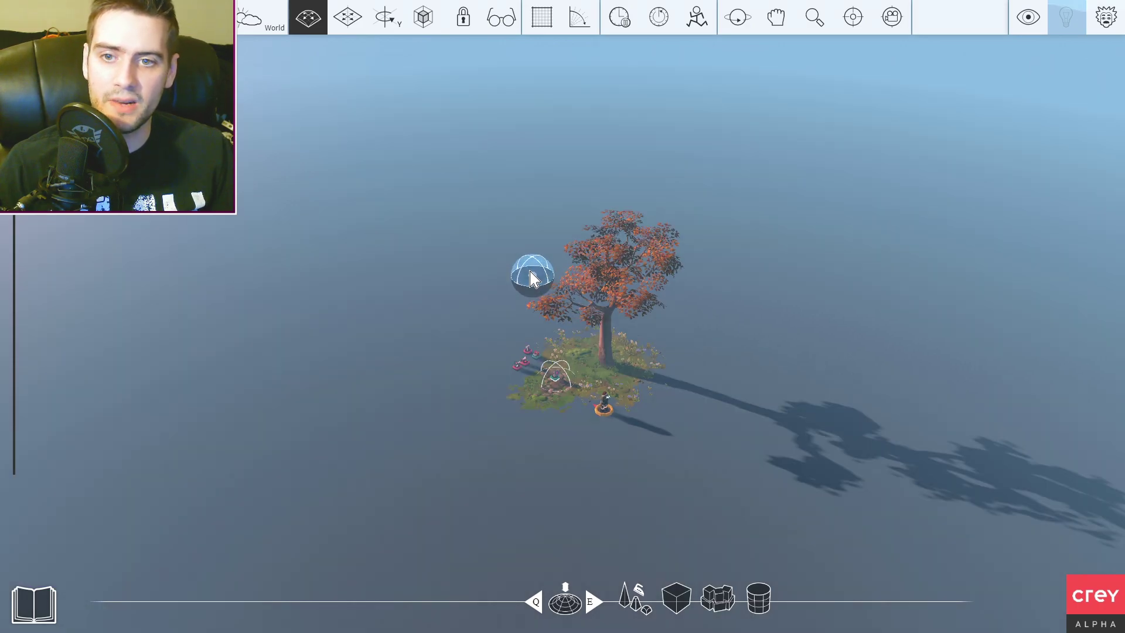
{"action": "left_click_drag", "start_coordinate": [521, 272], "coordinate": [316, 422]}
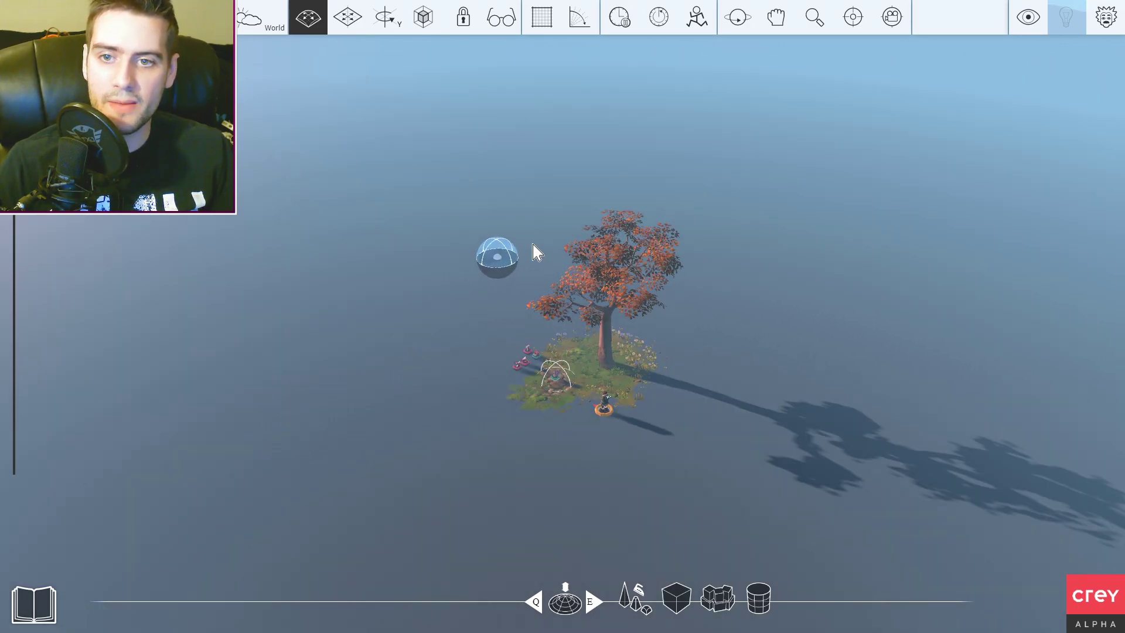
{"action": "left_click_drag", "start_coordinate": [540, 252], "coordinate": [174, 427]}
{"action": "scroll", "coordinate": [397, 387], "scroll_direction": "down", "scroll_amount": 1}
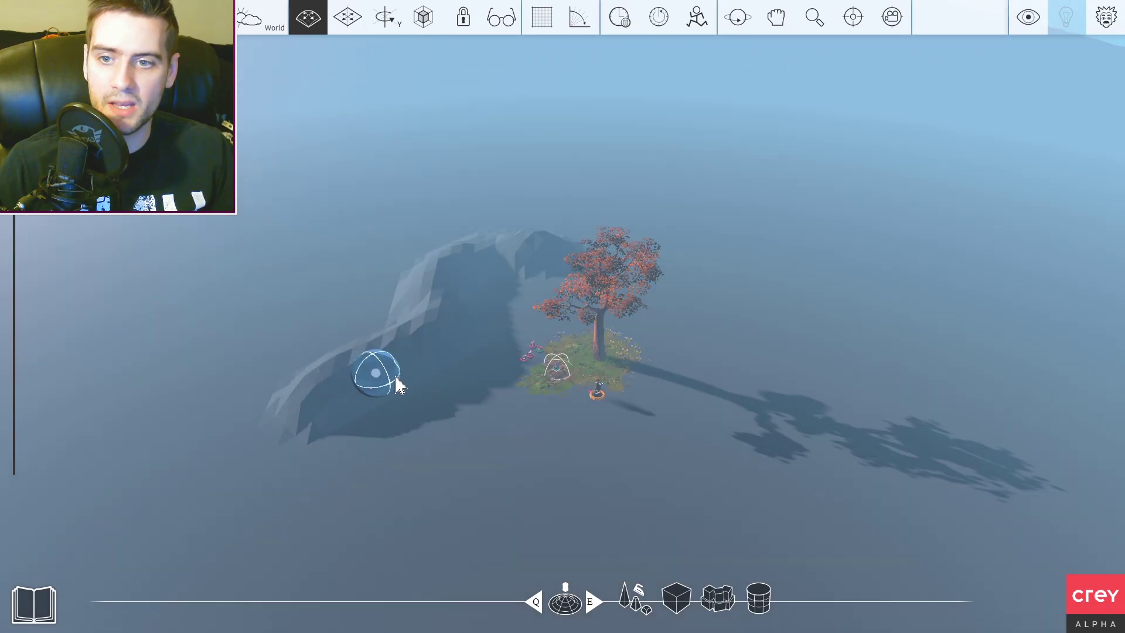
{"action": "left_click_drag", "start_coordinate": [276, 464], "coordinate": [339, 552]}
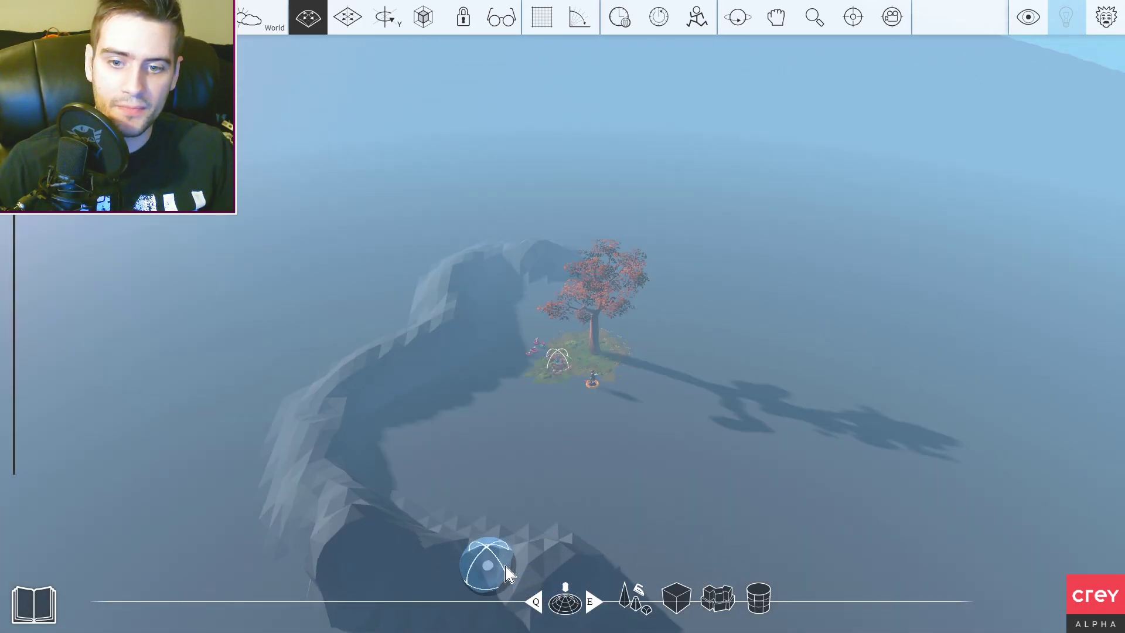
{"action": "left_click_drag", "start_coordinate": [341, 550], "coordinate": [867, 428]}
{"action": "right_click_drag", "start_coordinate": [867, 427], "coordinate": [597, 520]}
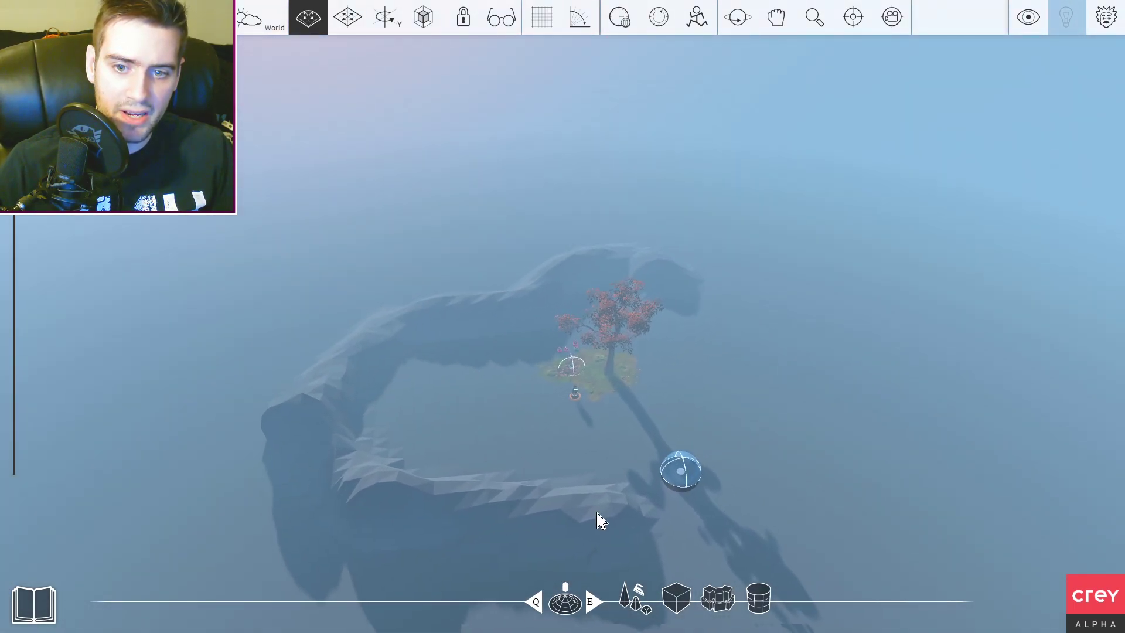
{"action": "mouse_move", "coordinate": [596, 520]}
{"action": "left_mouse_down"}
{"action": "mouse_move", "coordinate": [779, 478]}
{"action": "mouse_move", "coordinate": [649, 514]}
{"action": "left_mouse_up"}
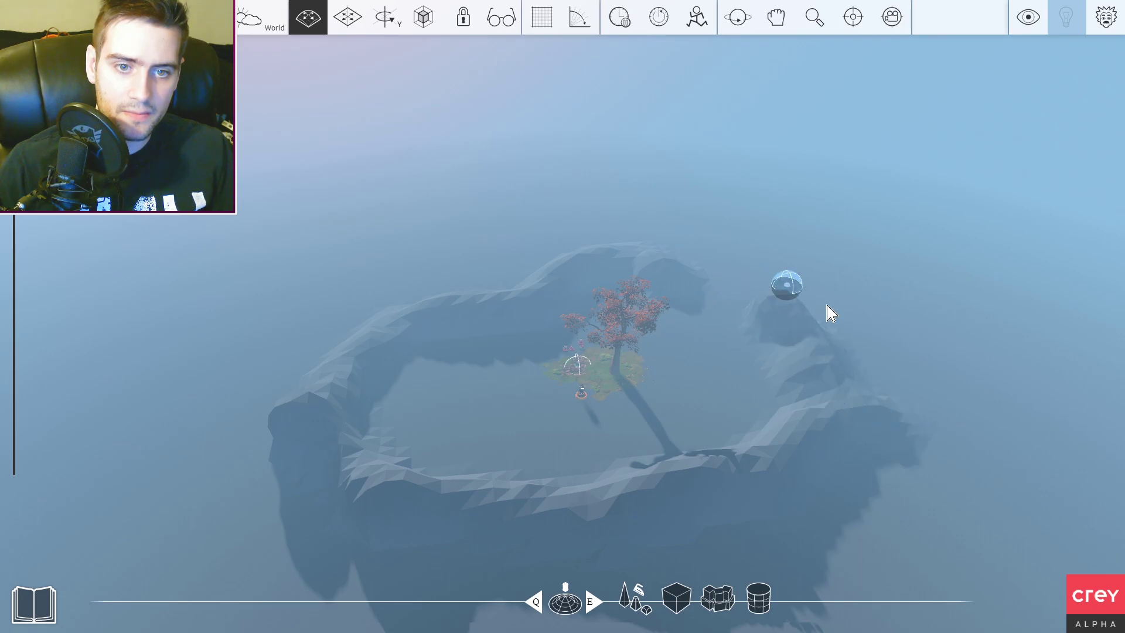
{"action": "scroll", "coordinate": [833, 318], "scroll_direction": "up", "scroll_amount": 3}
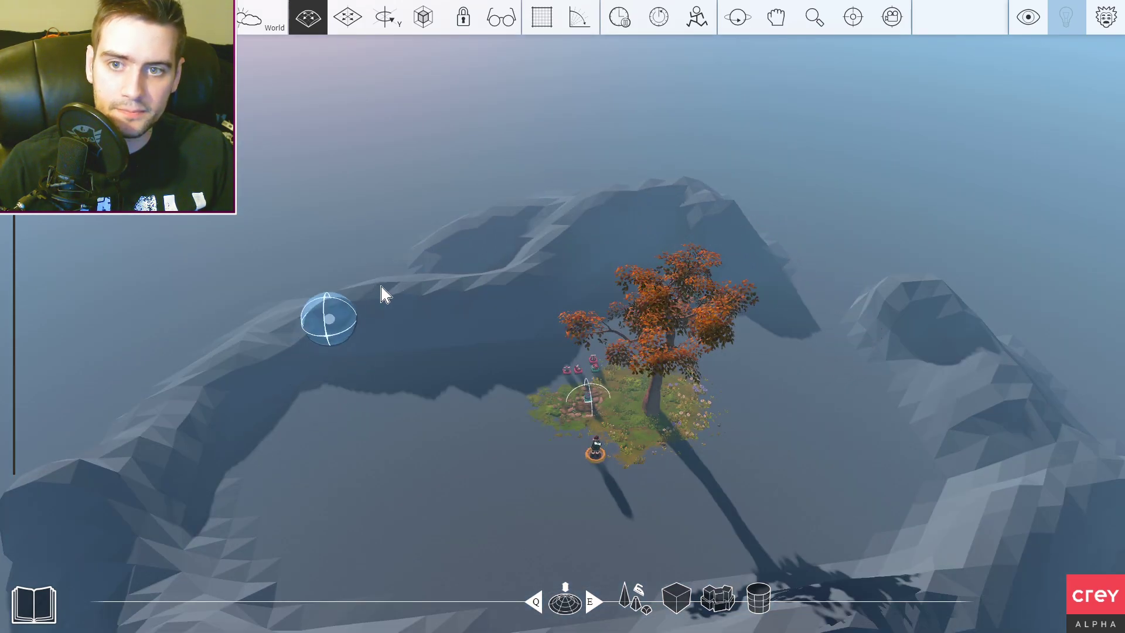
{"action": "left_click_drag", "start_coordinate": [393, 287], "coordinate": [111, 378]}
{"action": "scroll", "coordinate": [246, 372], "scroll_direction": "down", "scroll_amount": 3}
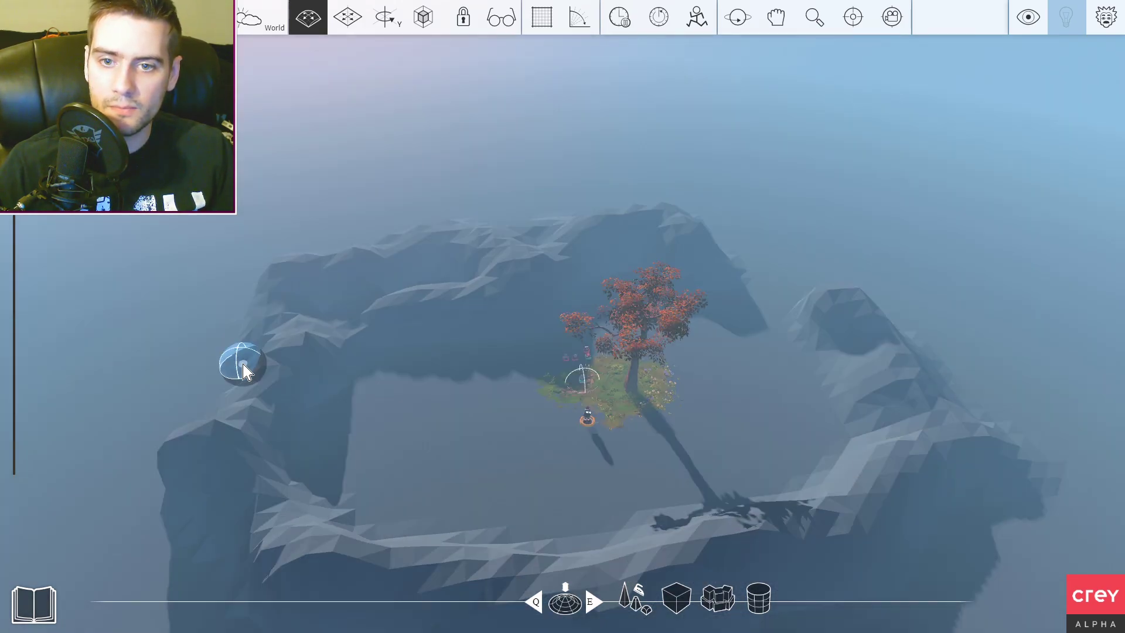
Step: Raise ridges and mounds on the right side and build up the left of the ring
{"action": "middle_click_drag", "start_coordinate": [434, 347], "coordinate": [553, 334]}
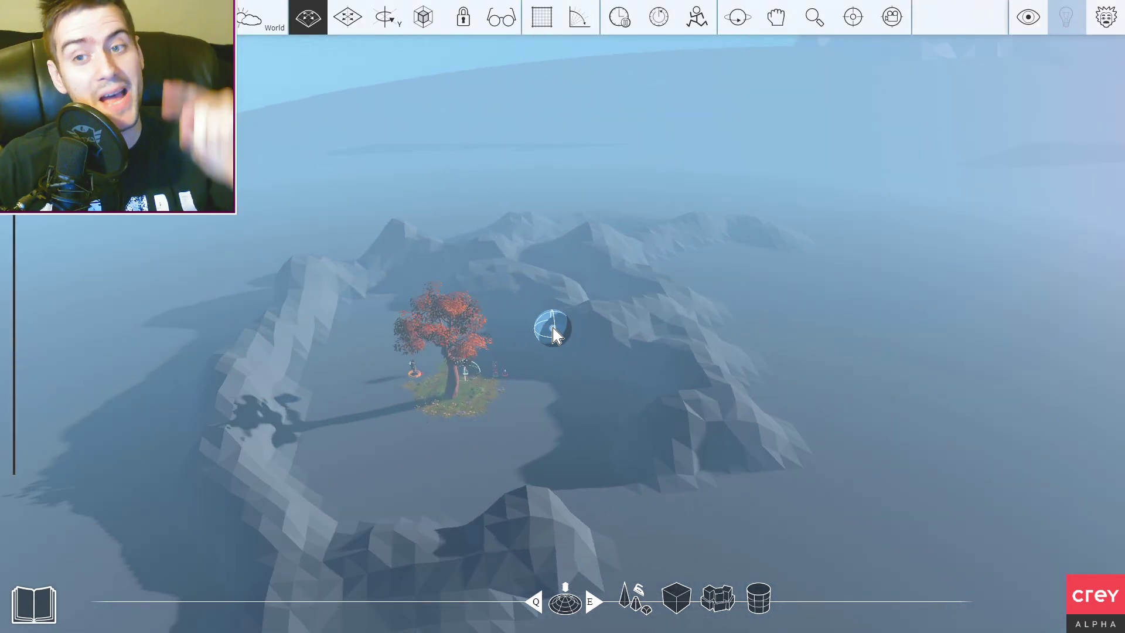
{"action": "middle_click_drag", "start_coordinate": [798, 342], "coordinate": [957, 161]}
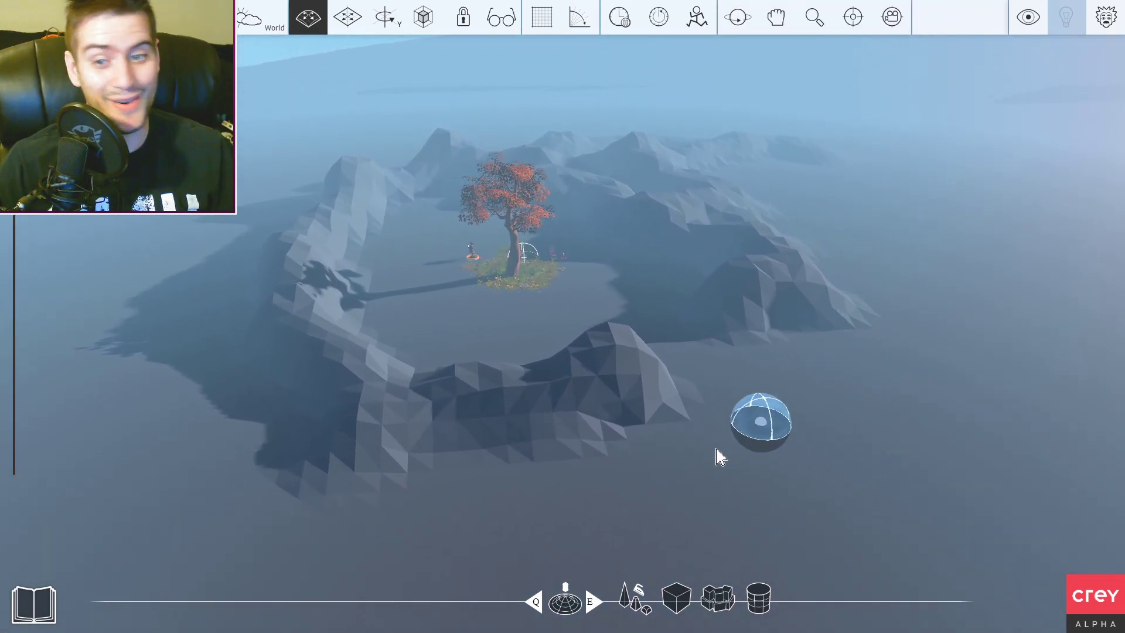
{"action": "left_click_drag", "start_coordinate": [697, 423], "coordinate": [688, 393]}
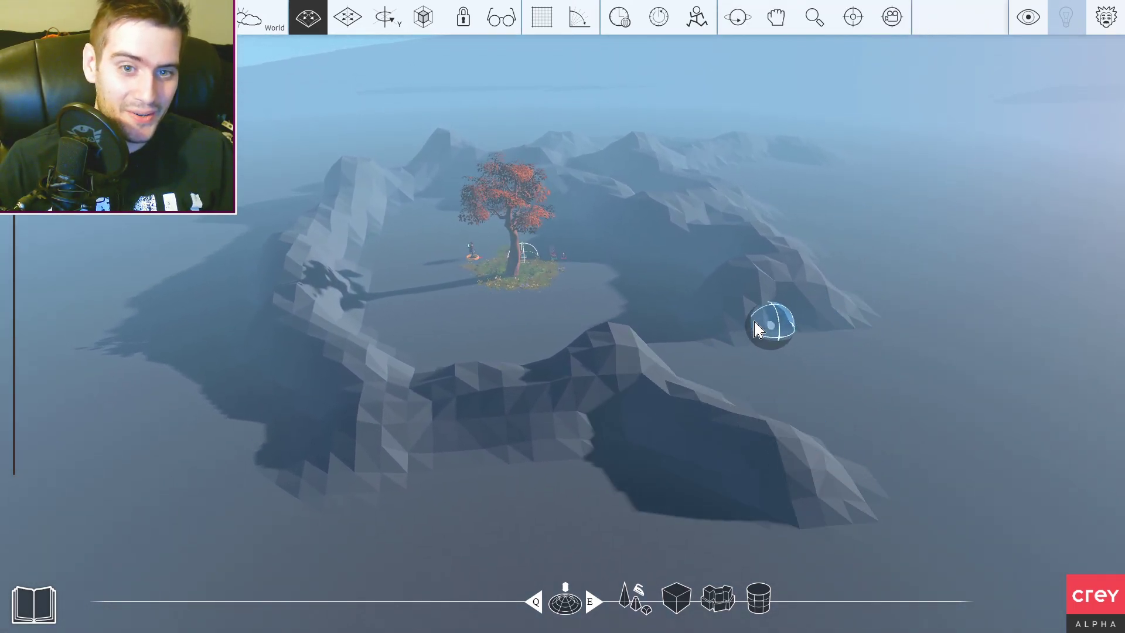
{"action": "left_click_drag", "start_coordinate": [724, 291], "coordinate": [617, 370]}
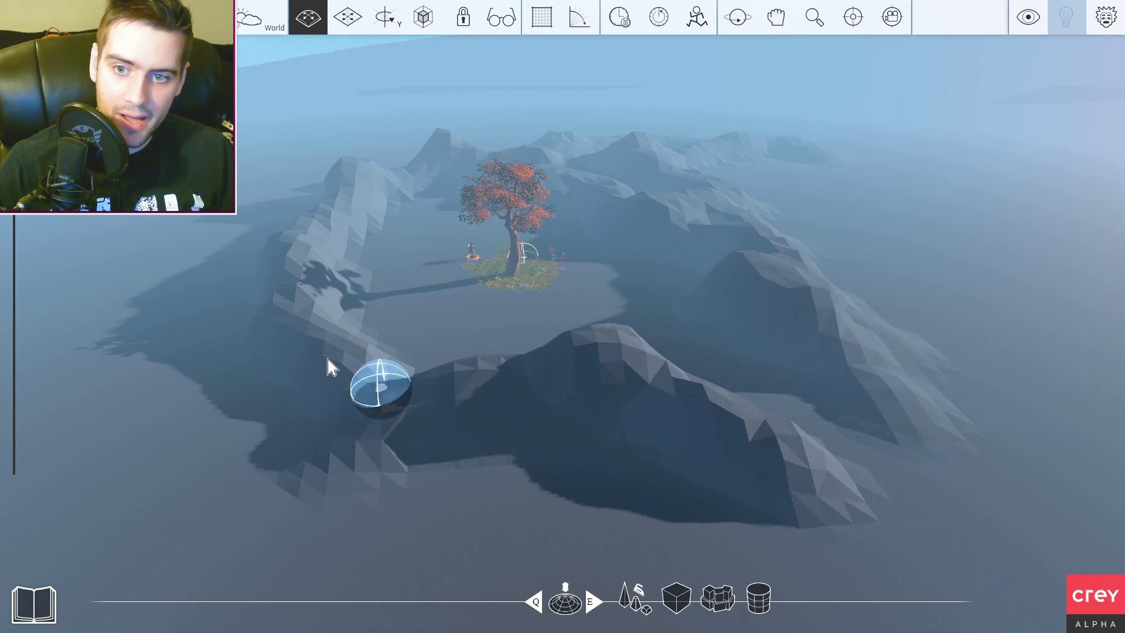
{"action": "right_click_drag", "start_coordinate": [496, 402], "coordinate": [571, 457]}
{"action": "mouse_move", "coordinate": [570, 457]}
{"action": "left_mouse_down"}
{"action": "mouse_move", "coordinate": [390, 364]}
{"action": "mouse_move", "coordinate": [440, 405]}
{"action": "left_mouse_up"}
{"action": "left_click_drag", "start_coordinate": [407, 362], "coordinate": [428, 222]}
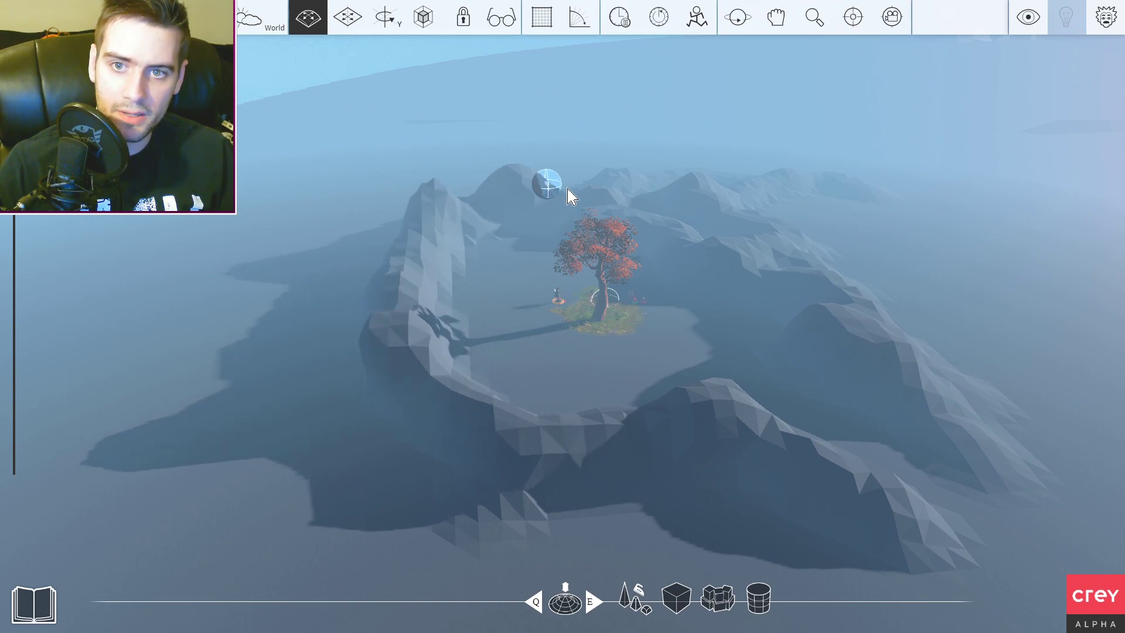
{"action": "left_click_drag", "start_coordinate": [802, 276], "coordinate": [684, 256]}
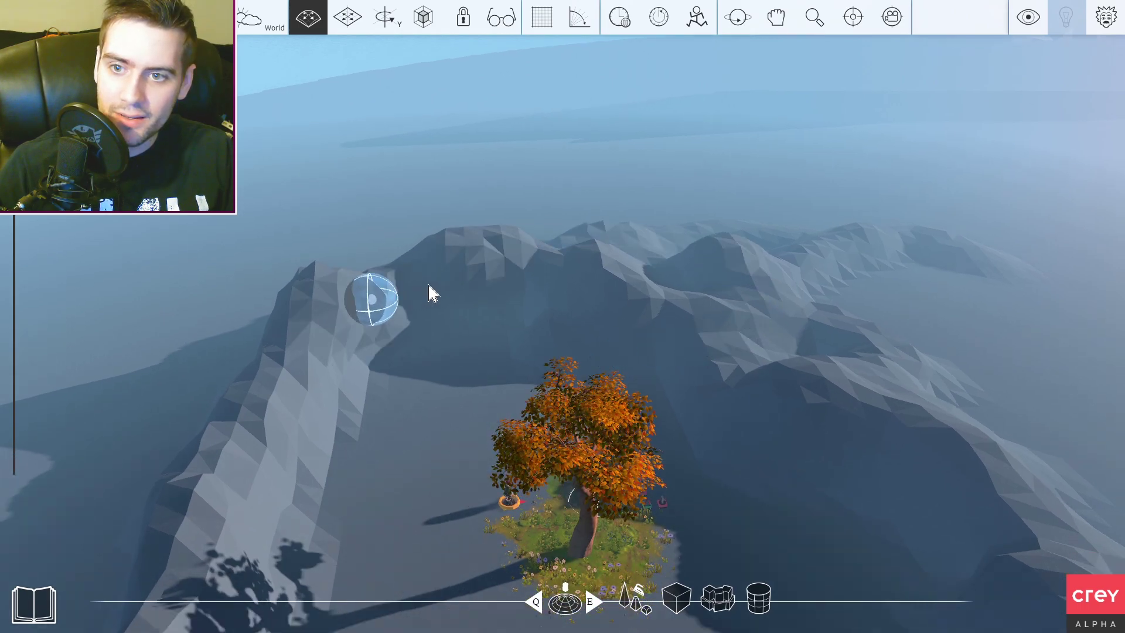
{"action": "scroll", "coordinate": [664, 425], "scroll_direction": "up", "scroll_amount": 2}
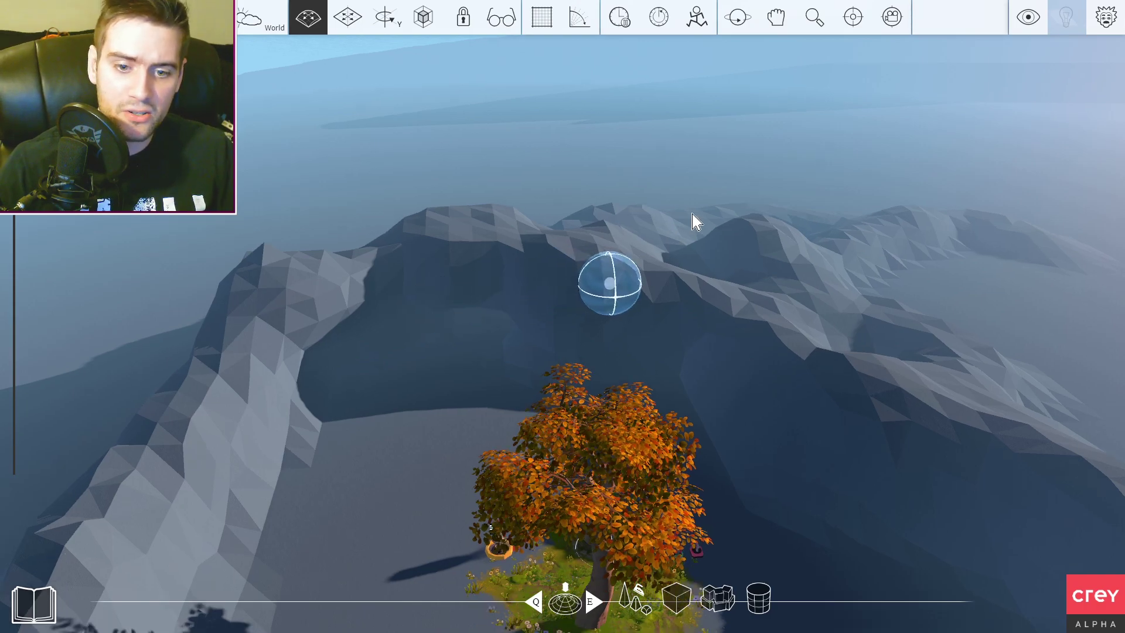
{"action": "scroll", "coordinate": [704, 214], "scroll_direction": "down", "scroll_amount": 3}
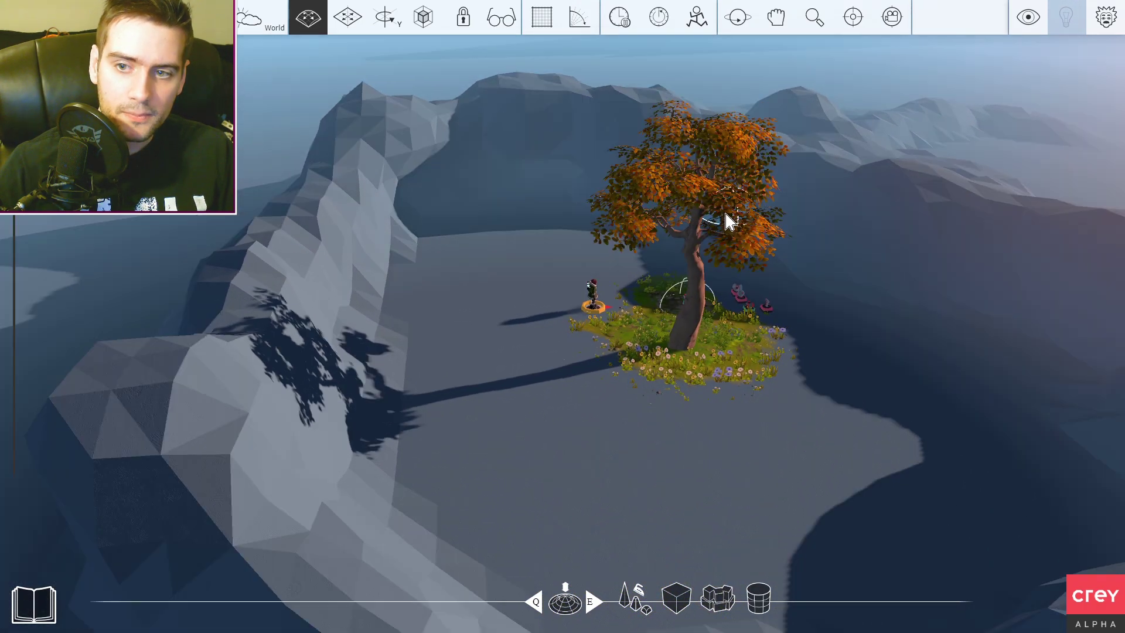
{"action": "scroll", "coordinate": [727, 221], "scroll_direction": "down", "scroll_amount": 2}
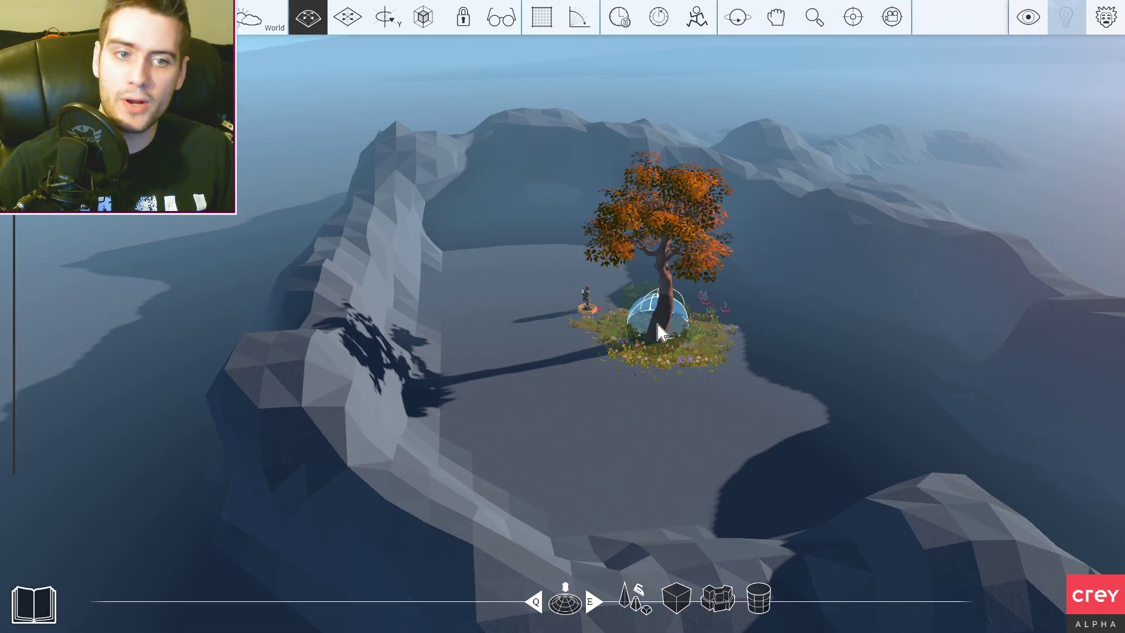
{"action": "scroll", "coordinate": [662, 333], "scroll_direction": "down", "scroll_amount": 2}
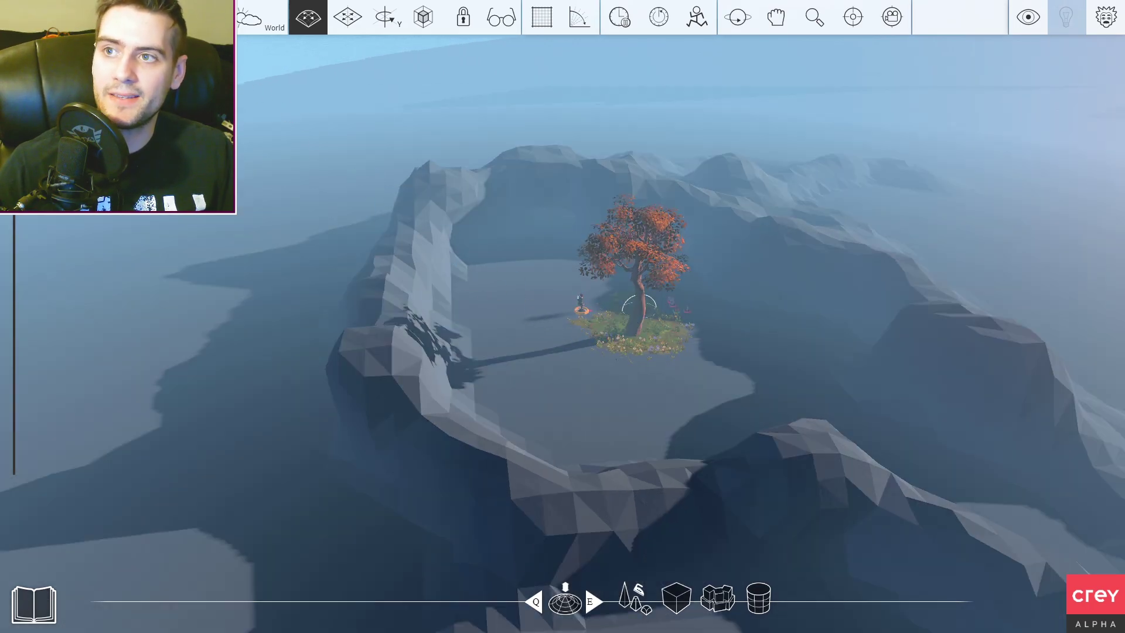
Step: Try painting mossy cobblestone along the rim, then undo it
{"action": "key", "text": "e"}
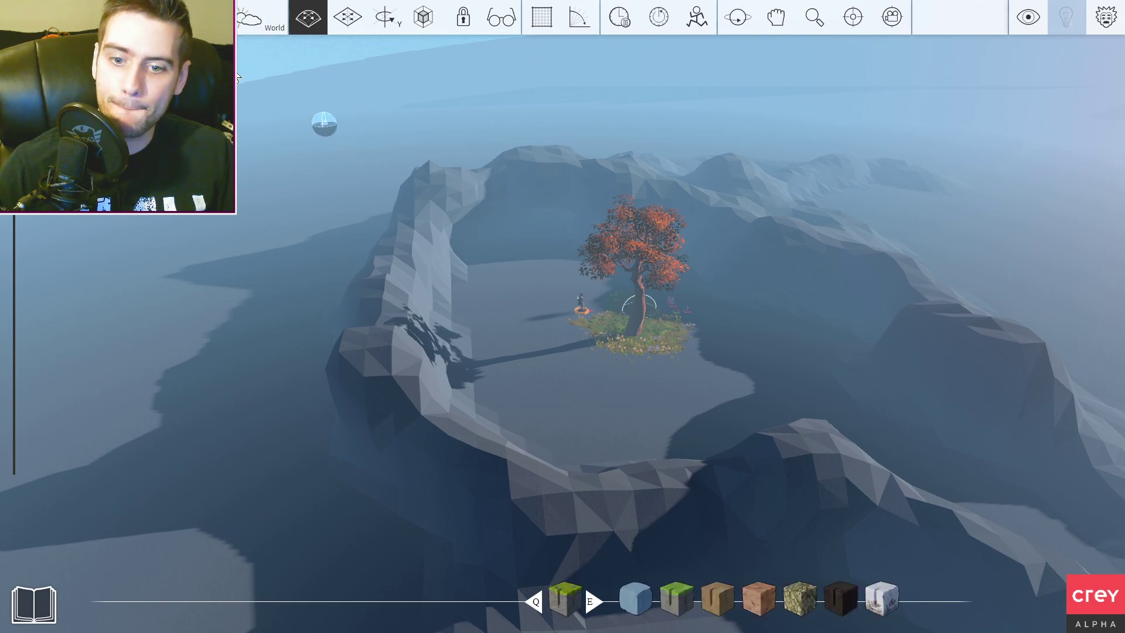
{"action": "key", "text": "e"}
{"action": "key", "text": "e"}
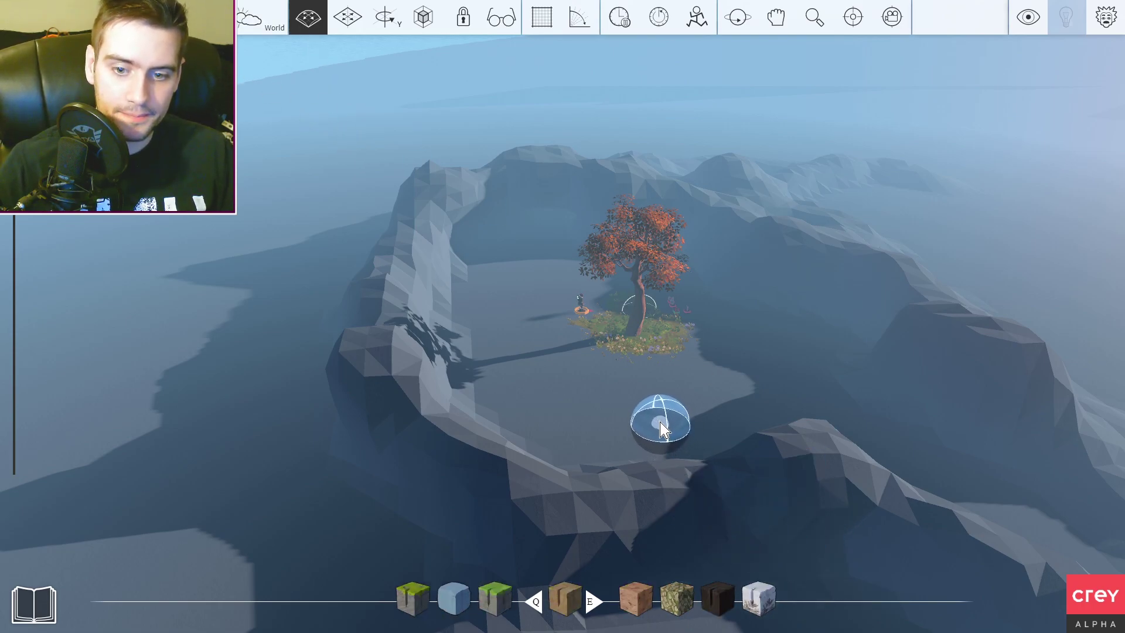
{"action": "key", "text": "e"}
{"action": "key", "text": "e"}
{"action": "key", "text": "e"}
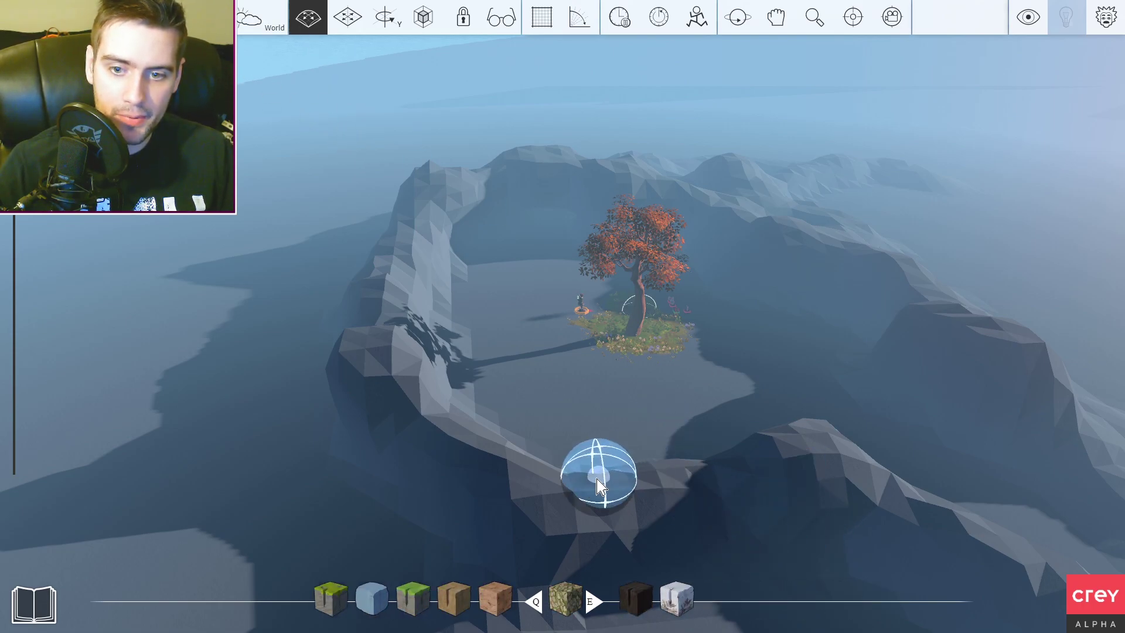
{"action": "left_click_drag", "start_coordinate": [596, 472], "coordinate": [445, 447]}
{"action": "key", "text": "ctrl+z"}
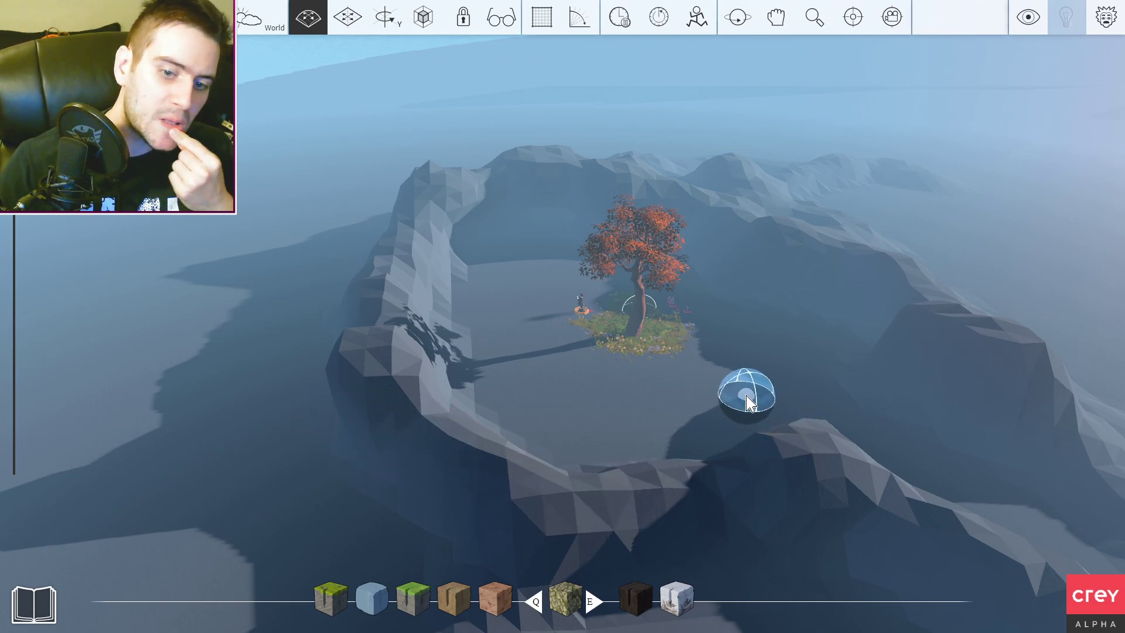
Step: Paint dark material and then brown rock along the rim's left side
{"action": "key", "text": "e"}
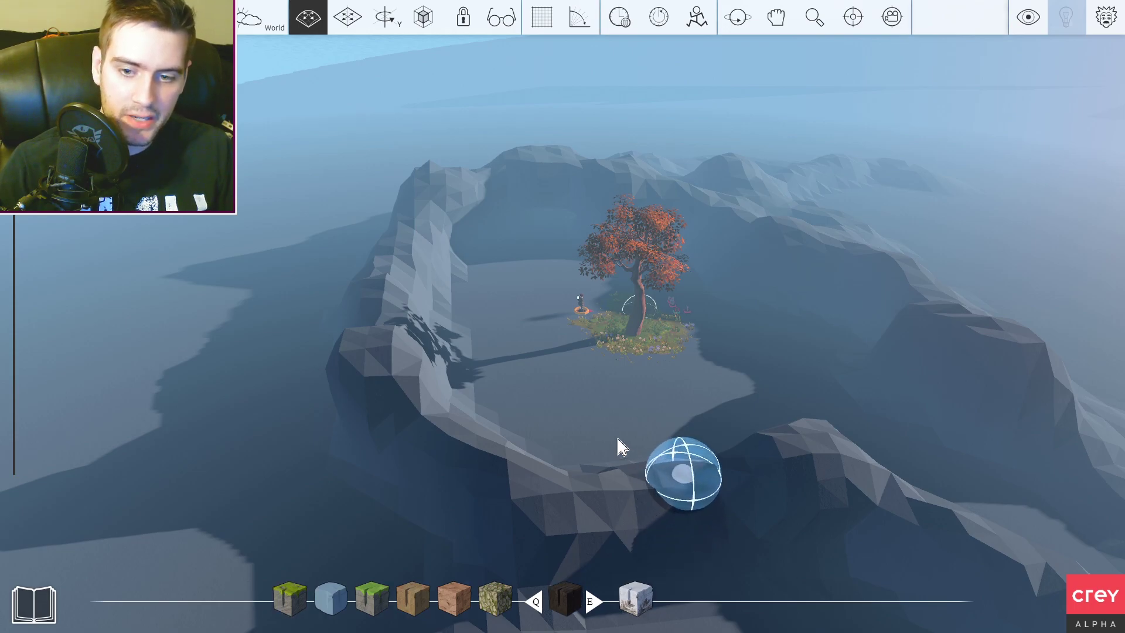
{"action": "left_click_drag", "start_coordinate": [567, 515], "coordinate": [390, 432]}
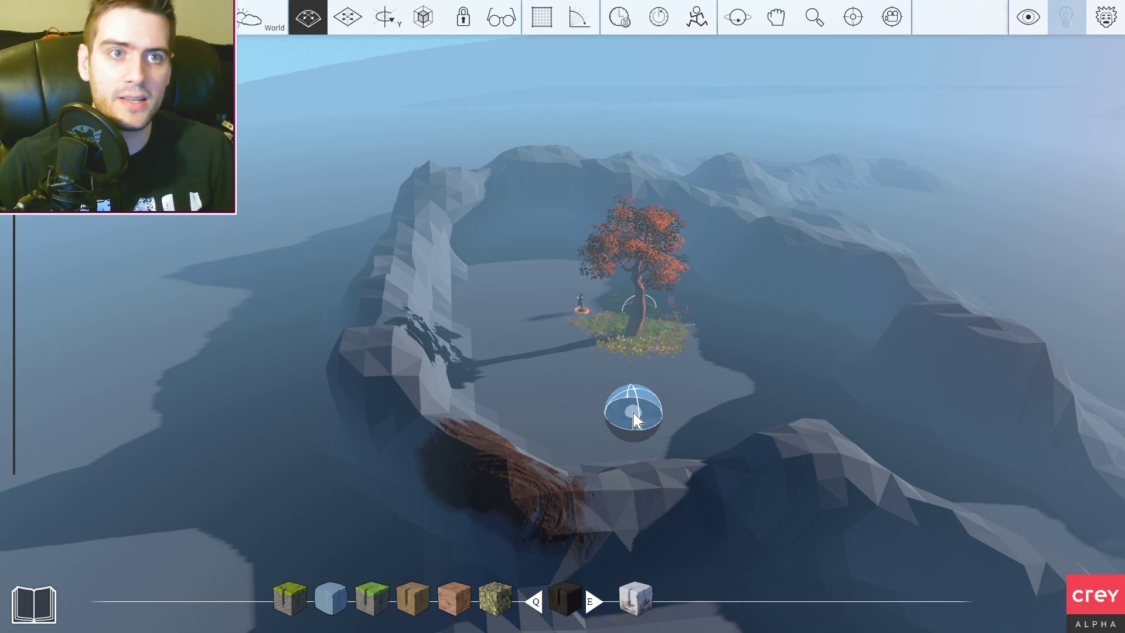
{"action": "left_click_drag", "start_coordinate": [539, 387], "coordinate": [386, 323]}
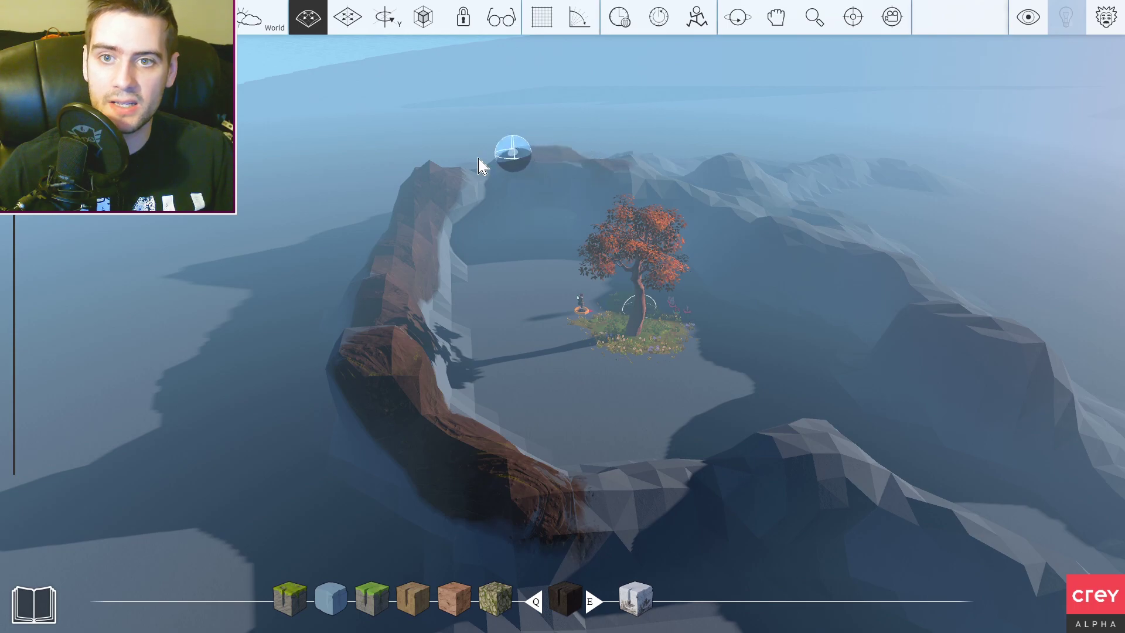
Step: Paint orange rock along the left rim of the mountain ring
{"action": "key", "text": "q"}
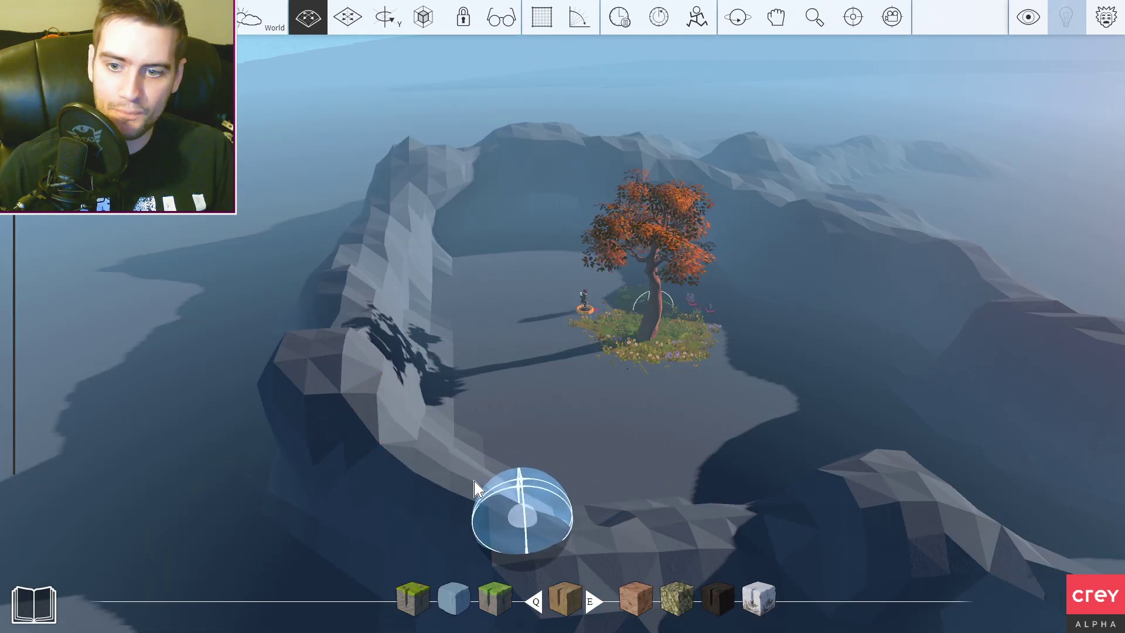
{"action": "left_click_drag", "start_coordinate": [465, 478], "coordinate": [513, 422]}
{"action": "scroll", "coordinate": [792, 502], "scroll_direction": "down", "scroll_amount": 2}
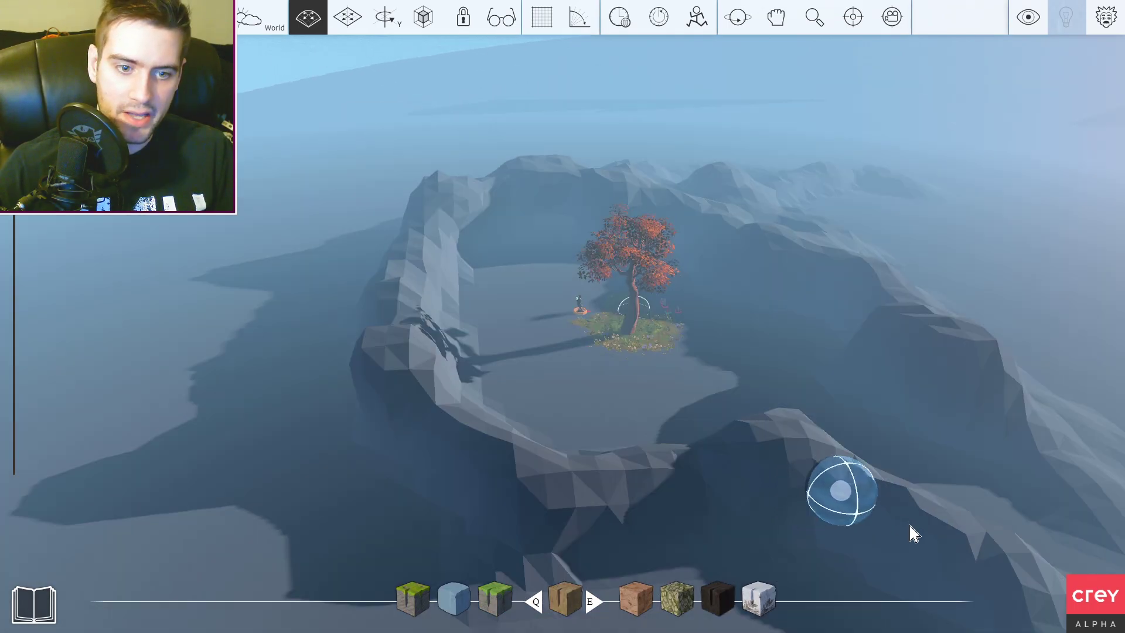
{"action": "scroll", "coordinate": [918, 535], "scroll_direction": "down", "scroll_amount": 1}
{"action": "scroll", "coordinate": [914, 528], "scroll_direction": "down", "scroll_amount": 1}
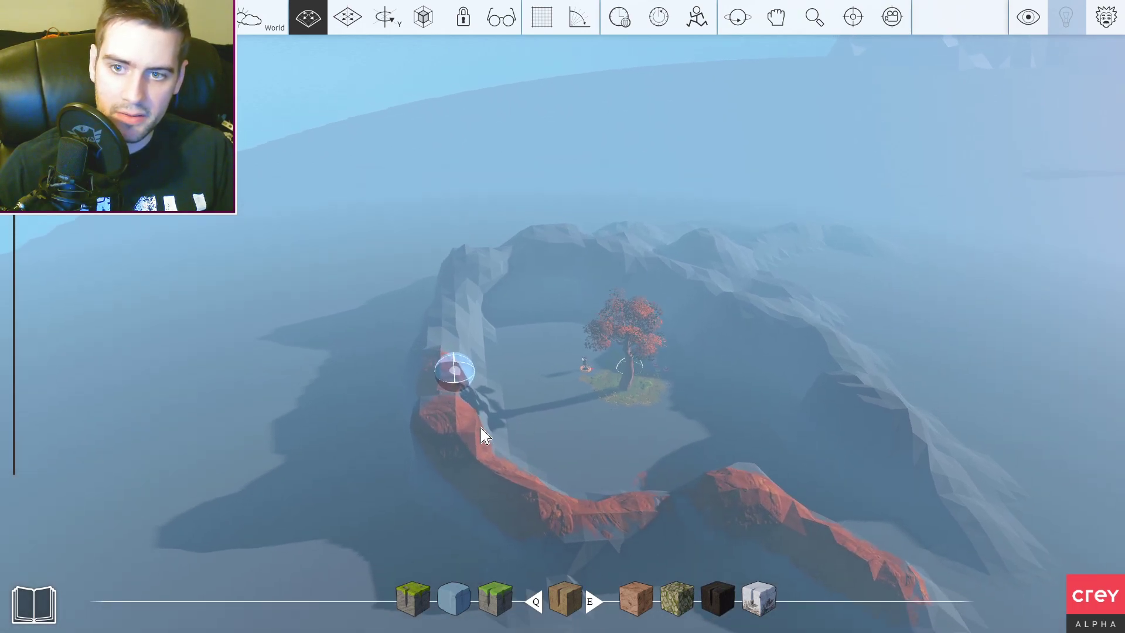
{"action": "scroll", "coordinate": [466, 435], "scroll_direction": "up", "scroll_amount": 2}
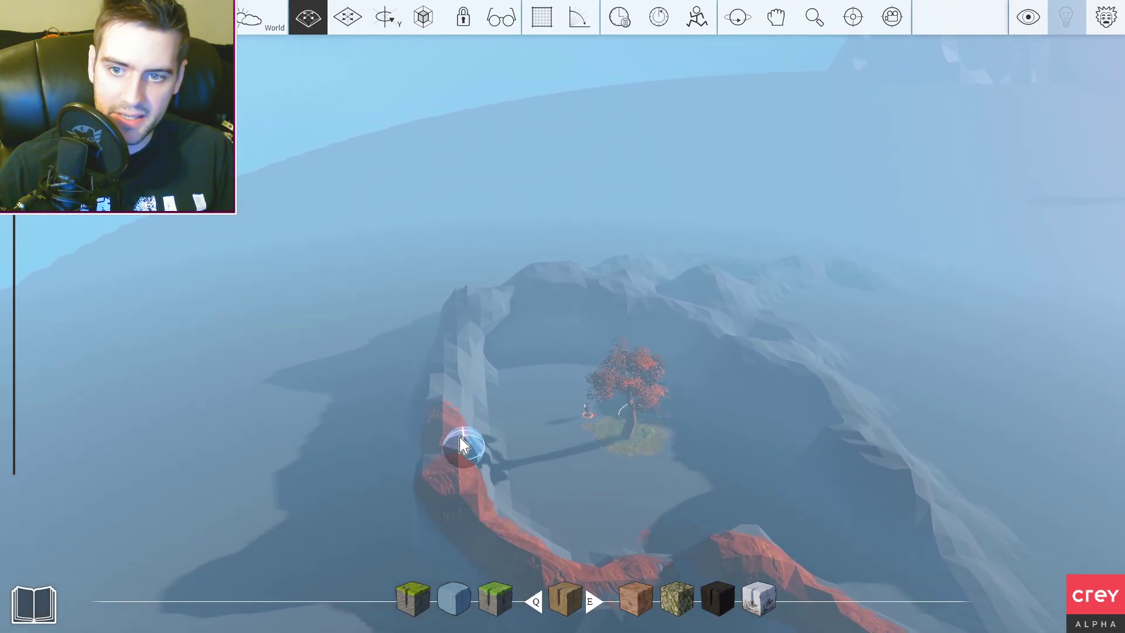
{"action": "scroll", "coordinate": [545, 370], "scroll_direction": "up", "scroll_amount": 2}
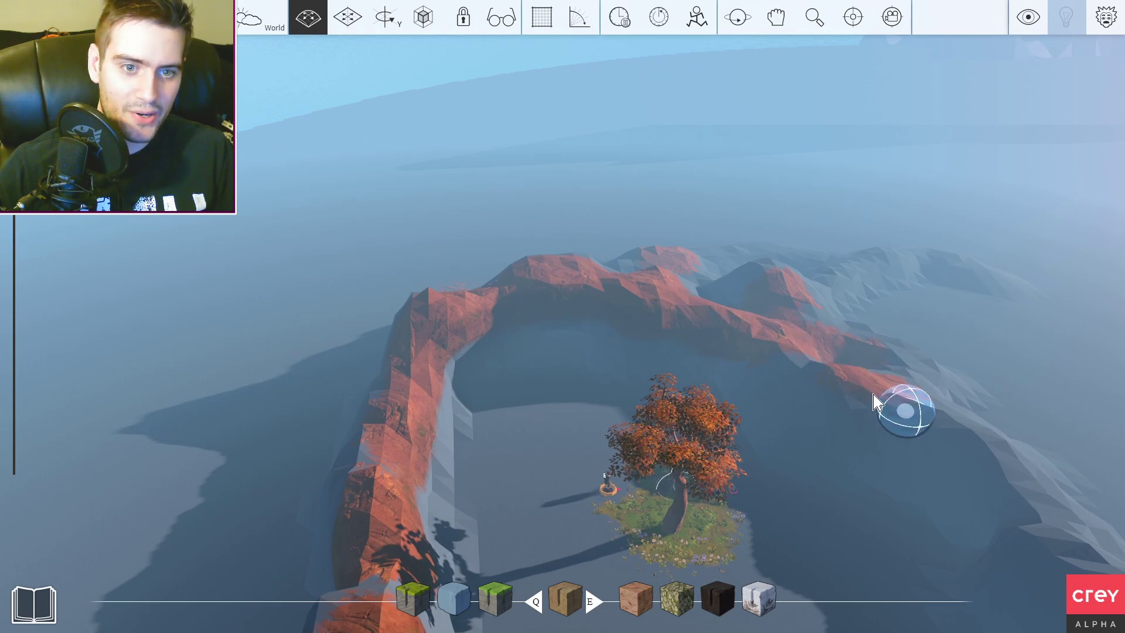
{"action": "key", "text": "d"}
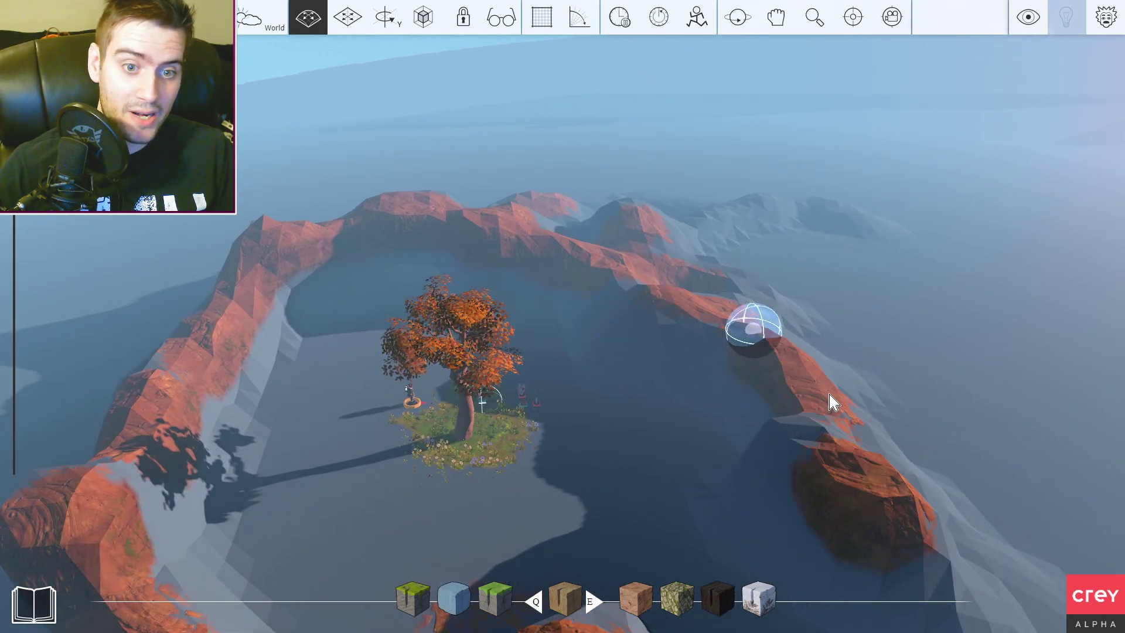
{"action": "scroll", "coordinate": [773, 405], "scroll_direction": "up", "scroll_amount": 3}
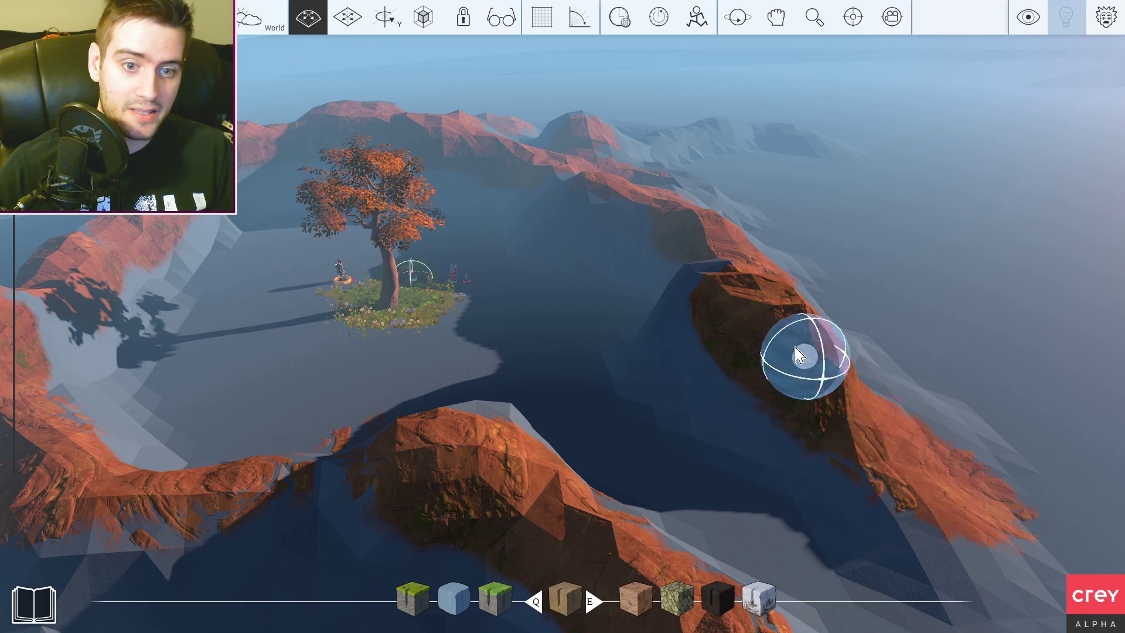
{"action": "scroll", "coordinate": [769, 374], "scroll_direction": "up", "scroll_amount": 2}
{"action": "scroll", "coordinate": [743, 303], "scroll_direction": "down", "scroll_amount": 5}
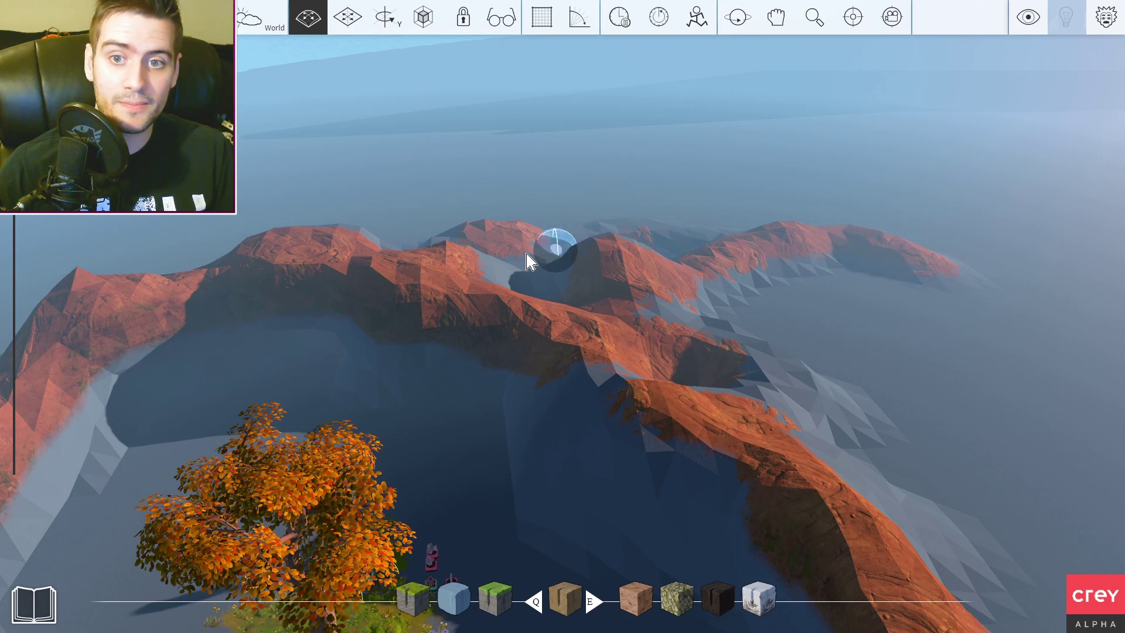
{"action": "middle_click_drag", "start_coordinate": [485, 410], "coordinate": [795, 314]}
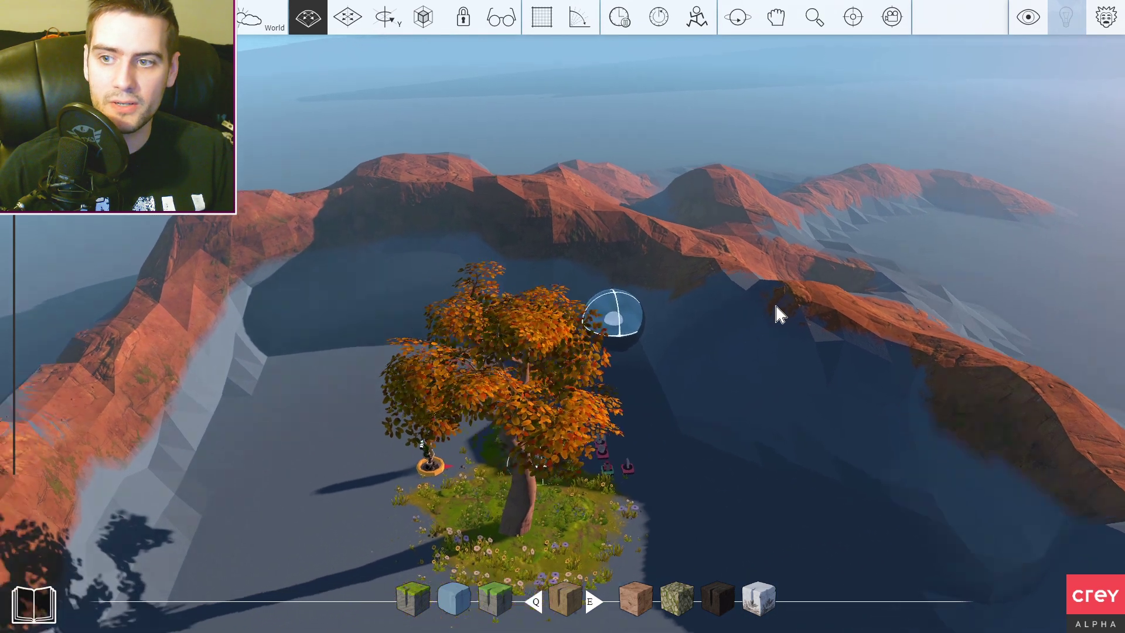
{"action": "scroll", "coordinate": [795, 314], "scroll_direction": "up", "scroll_amount": 2}
Step: Paint rock and grass on the left cliff, and grass on the basin right of the tree
{"action": "key", "text": "e"}
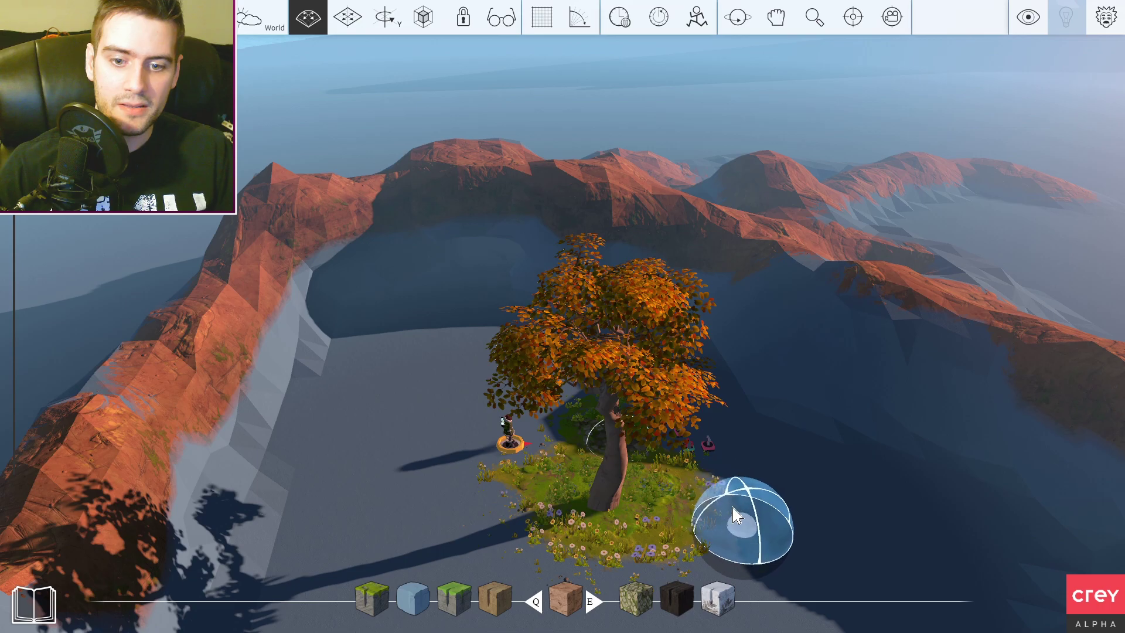
{"action": "key", "text": "e"}
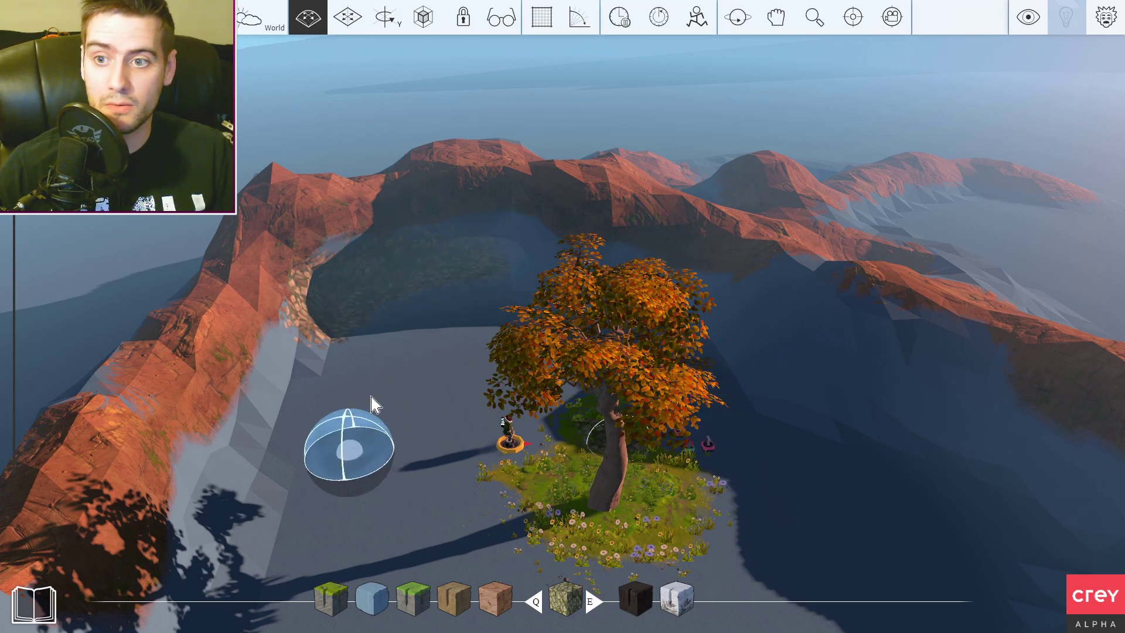
{"action": "key", "text": "e"}
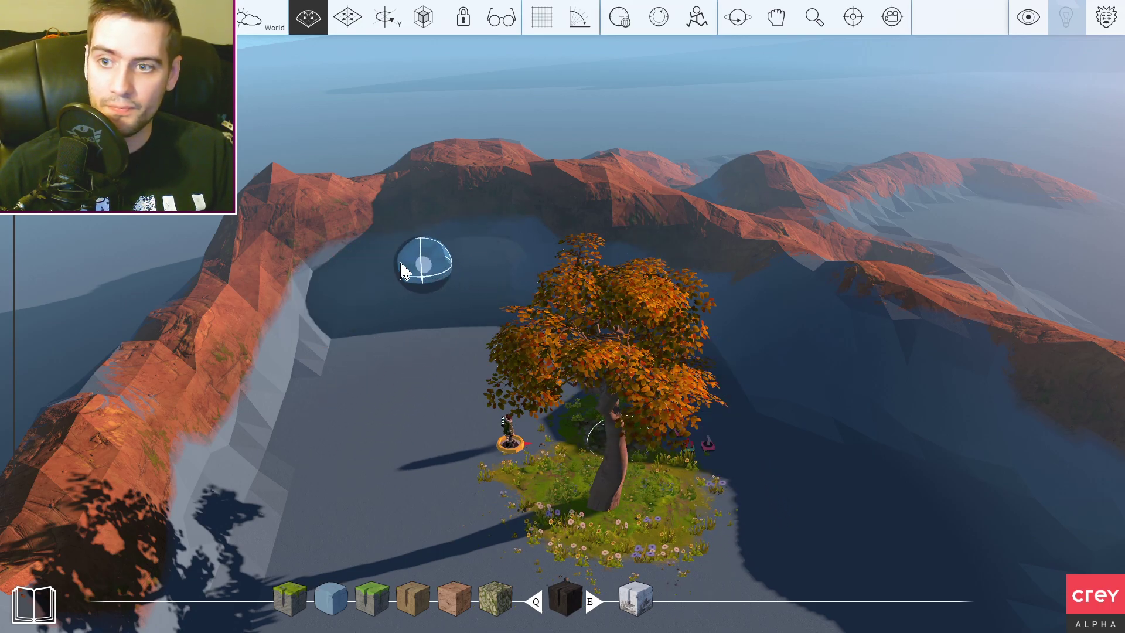
{"action": "left_click_drag", "start_coordinate": [390, 276], "coordinate": [267, 479]}
{"action": "key", "text": "e"}
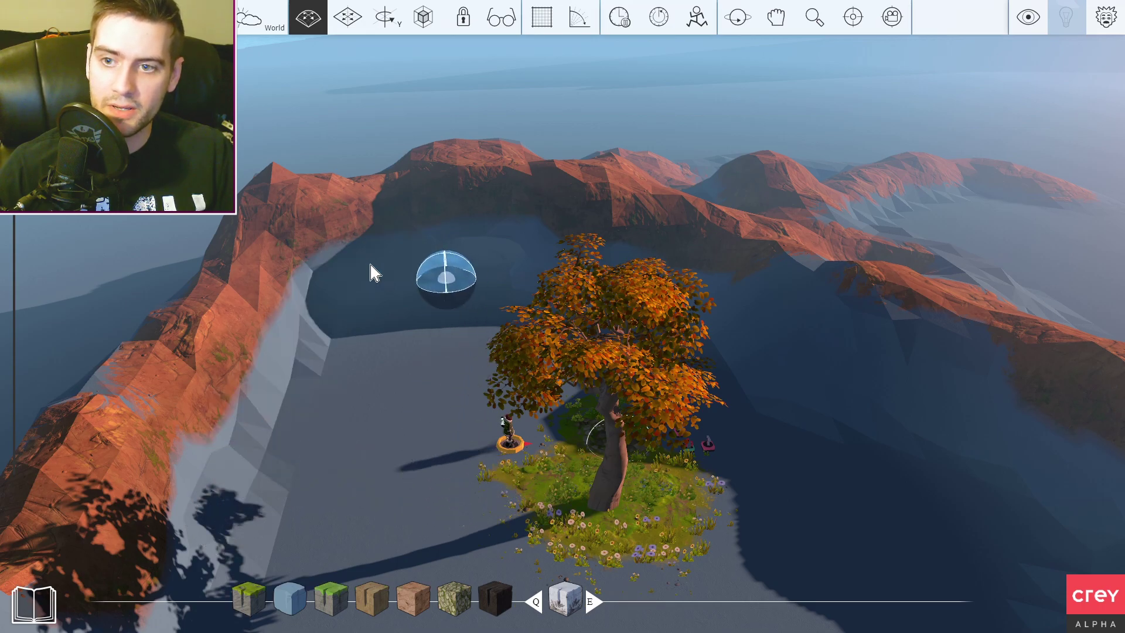
{"action": "left_click_drag", "start_coordinate": [314, 296], "coordinate": [284, 469]}
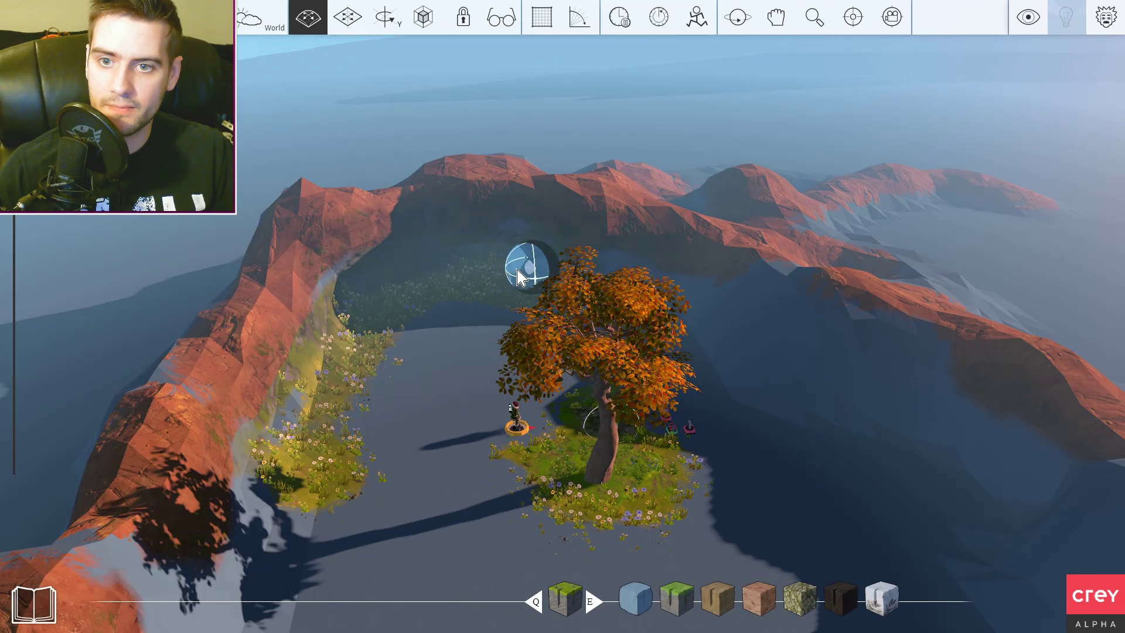
{"action": "left_click_drag", "start_coordinate": [519, 275], "coordinate": [866, 427]}
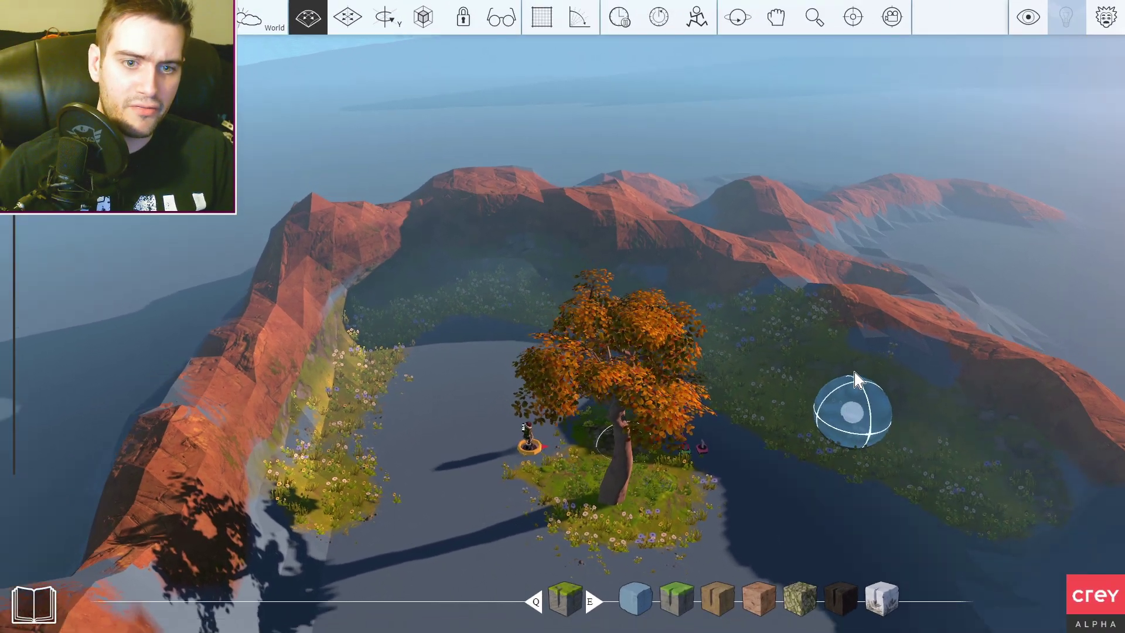
{"action": "scroll", "coordinate": [849, 364], "scroll_direction": "up", "scroll_amount": 3}
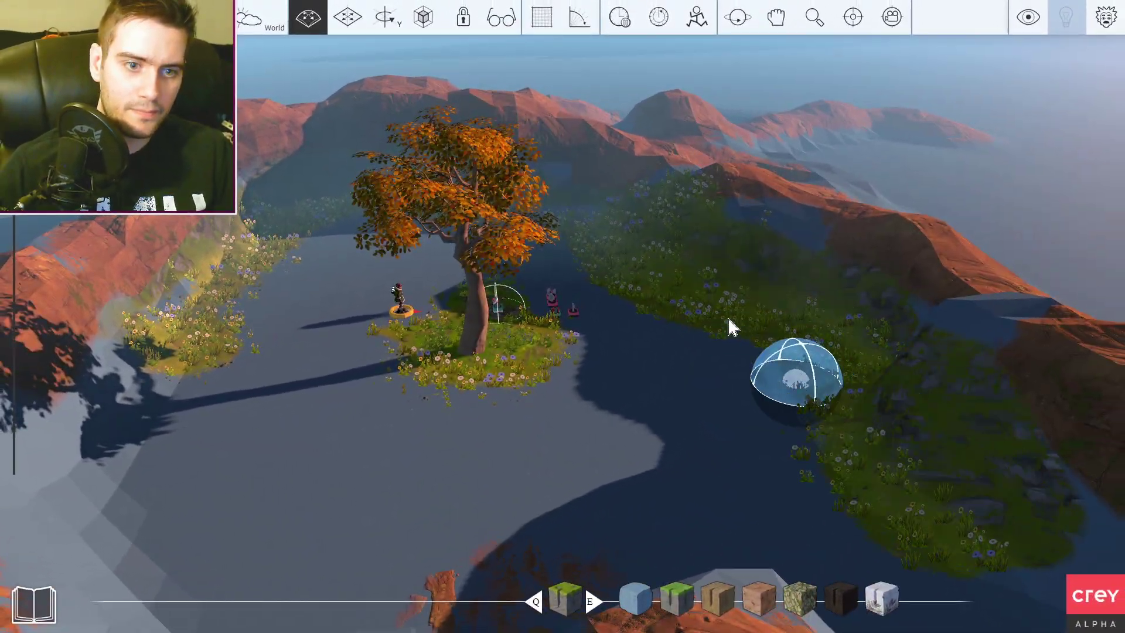
{"action": "scroll", "coordinate": [653, 308], "scroll_direction": "up", "scroll_amount": 3}
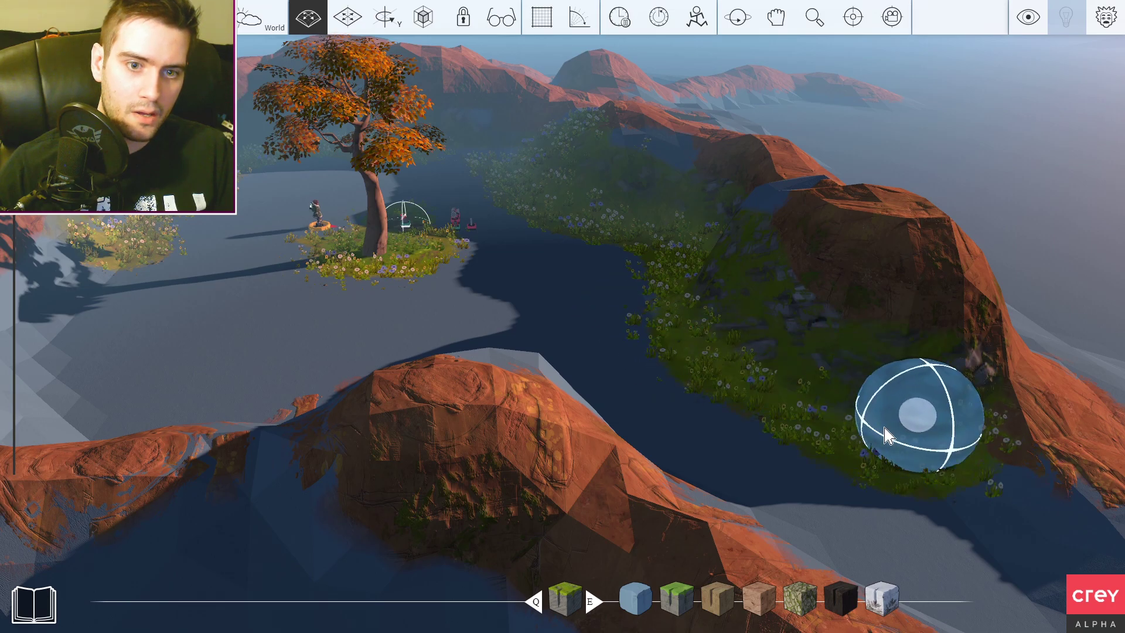
{"action": "scroll", "coordinate": [906, 440], "scroll_direction": "up", "scroll_amount": 2}
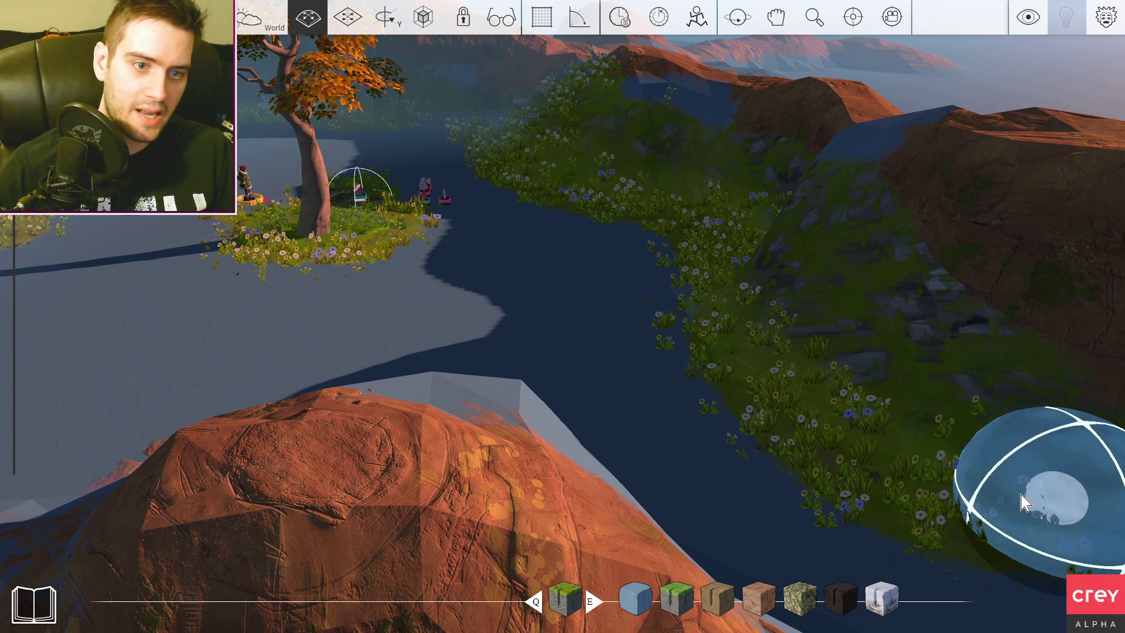
{"action": "scroll", "coordinate": [669, 370], "scroll_direction": "down", "scroll_amount": 5}
{"action": "scroll", "coordinate": [593, 387], "scroll_direction": "down", "scroll_amount": 1}
{"action": "scroll", "coordinate": [581, 389], "scroll_direction": "down", "scroll_amount": 2}
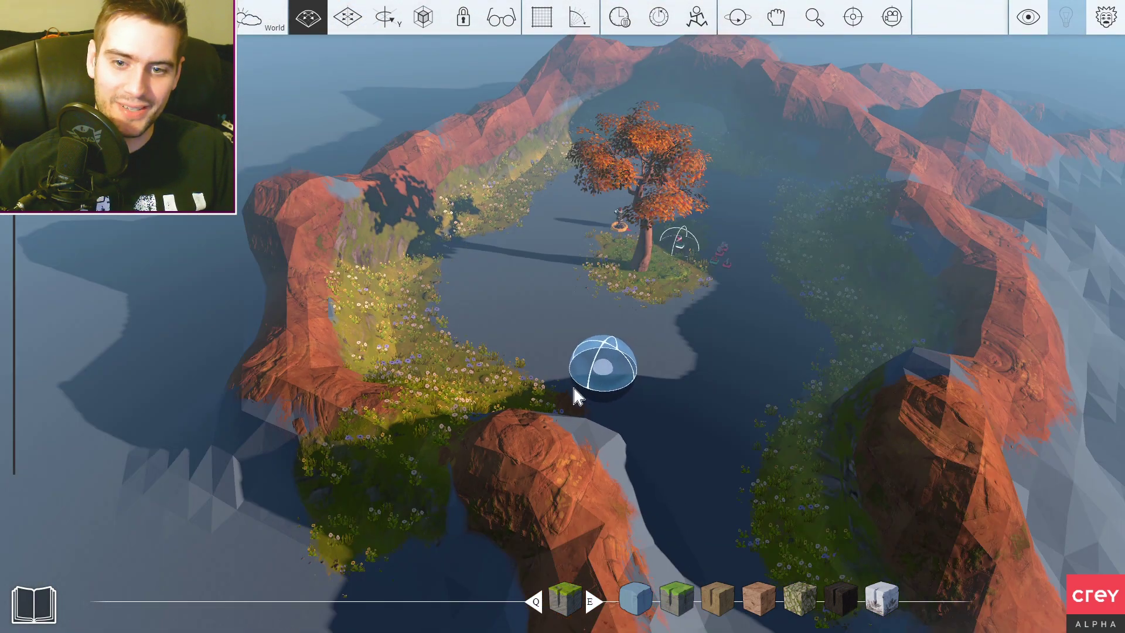
{"action": "scroll", "coordinate": [774, 510], "scroll_direction": "down", "scroll_amount": 2}
{"action": "scroll", "coordinate": [762, 440], "scroll_direction": "up", "scroll_amount": 2}
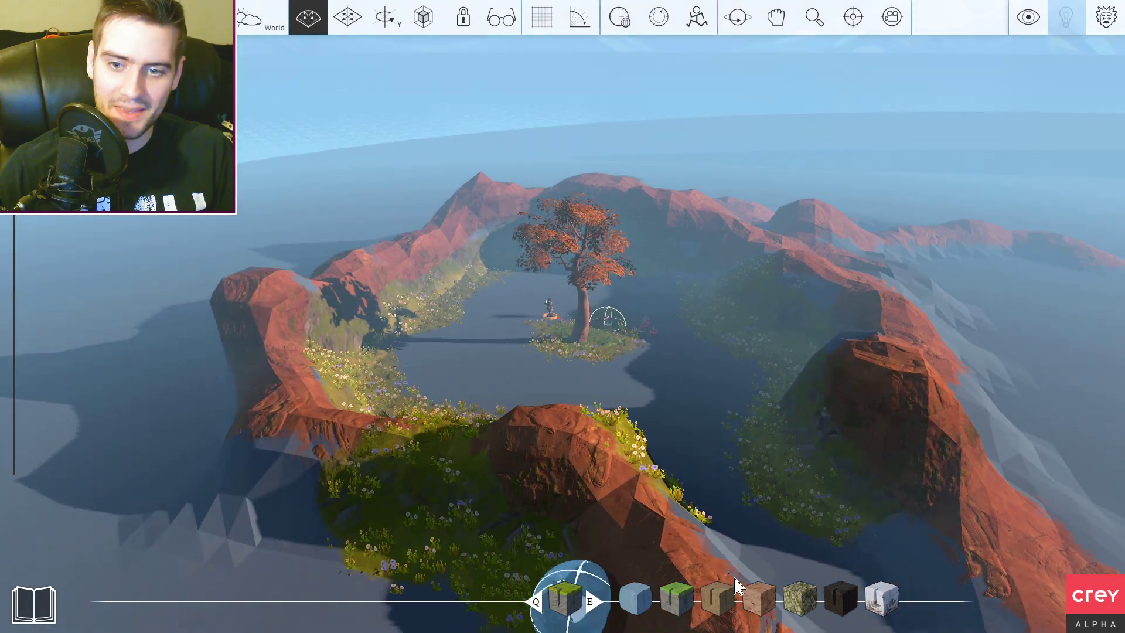
{"action": "scroll", "coordinate": [716, 396], "scroll_direction": "down", "scroll_amount": 2}
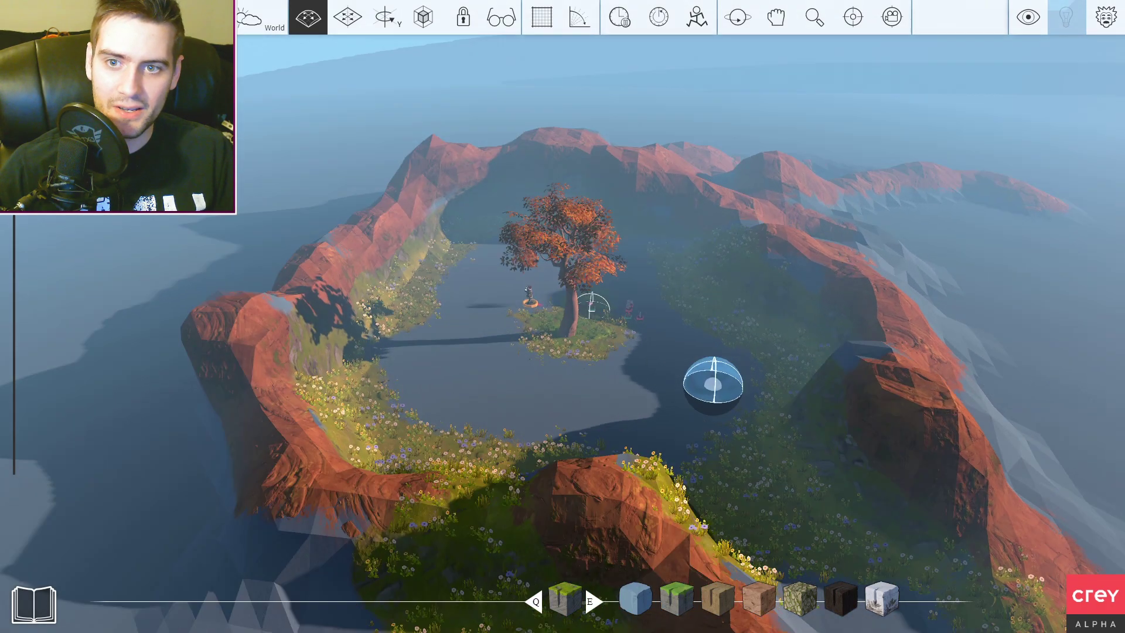
{"action": "scroll", "coordinate": [809, 402], "scroll_direction": "up", "scroll_amount": 1}
{"action": "scroll", "coordinate": [809, 402], "scroll_direction": "up", "scroll_amount": 1}
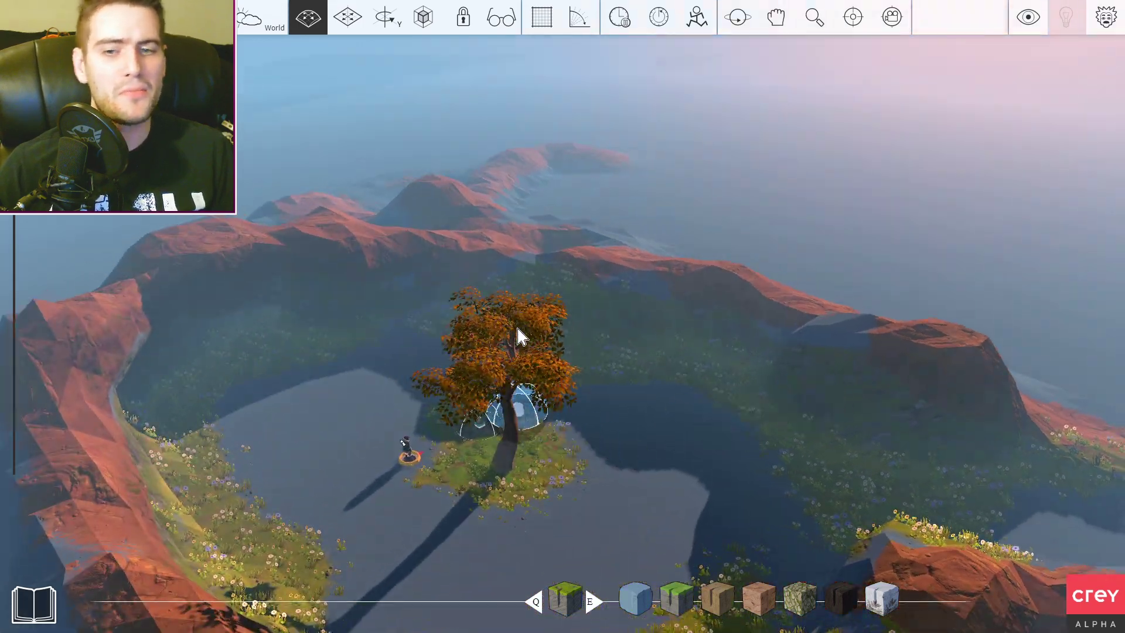
Step: Add flowery grass patches onto the red rock ridge
{"action": "left_click_drag", "start_coordinate": [594, 280], "coordinate": [369, 355]}
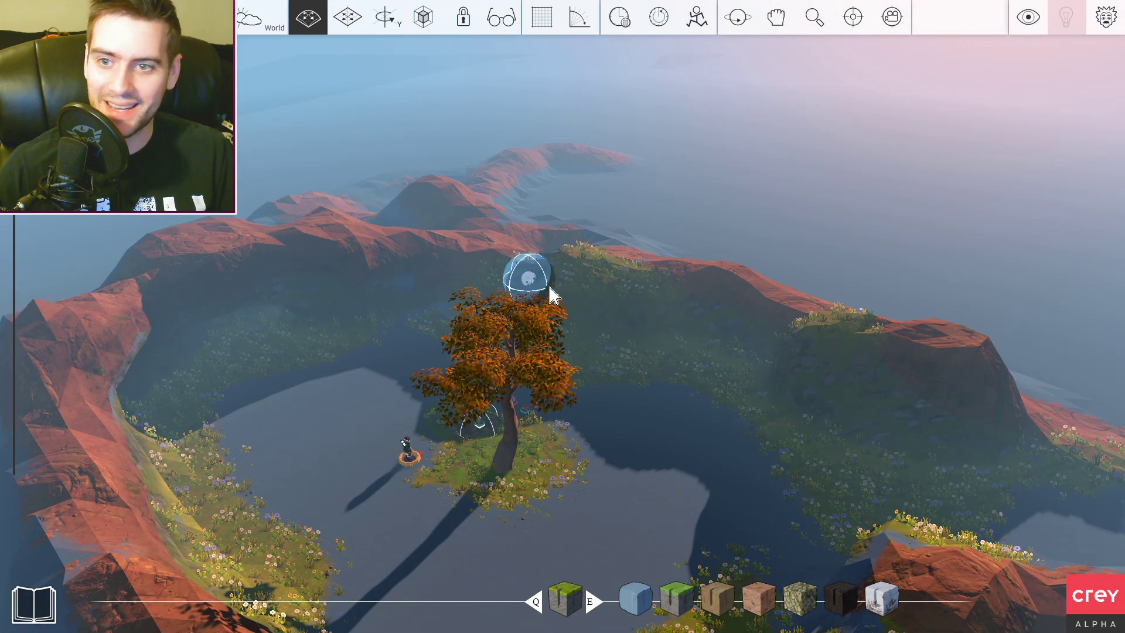
{"action": "right_click_drag", "start_coordinate": [568, 301], "coordinate": [799, 276]}
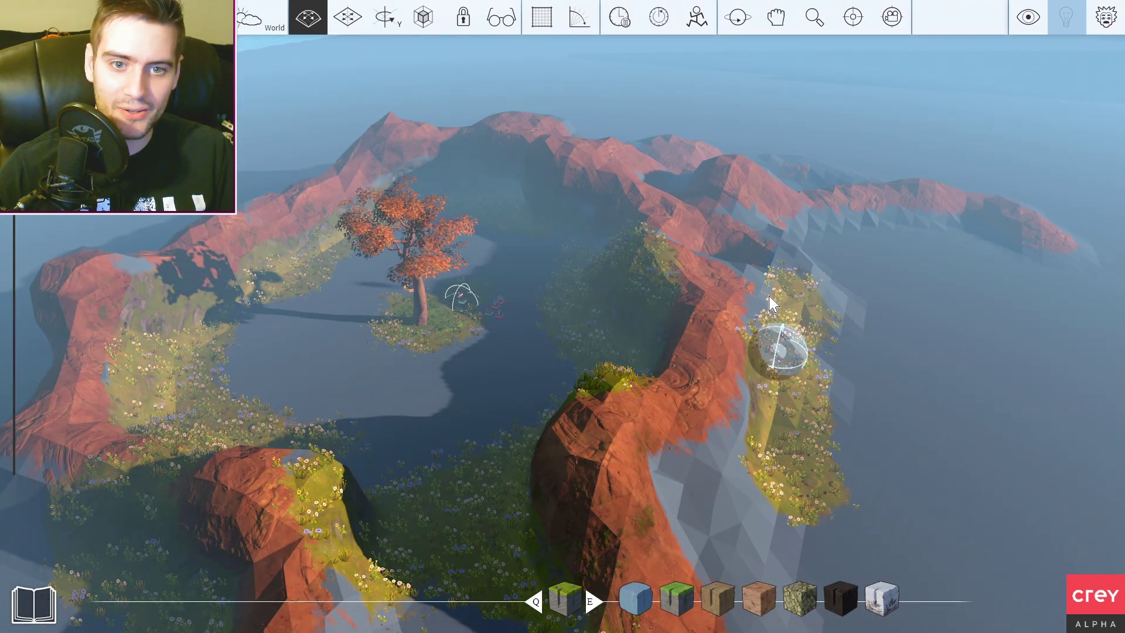
{"action": "scroll", "coordinate": [736, 465], "scroll_direction": "down", "scroll_amount": 2}
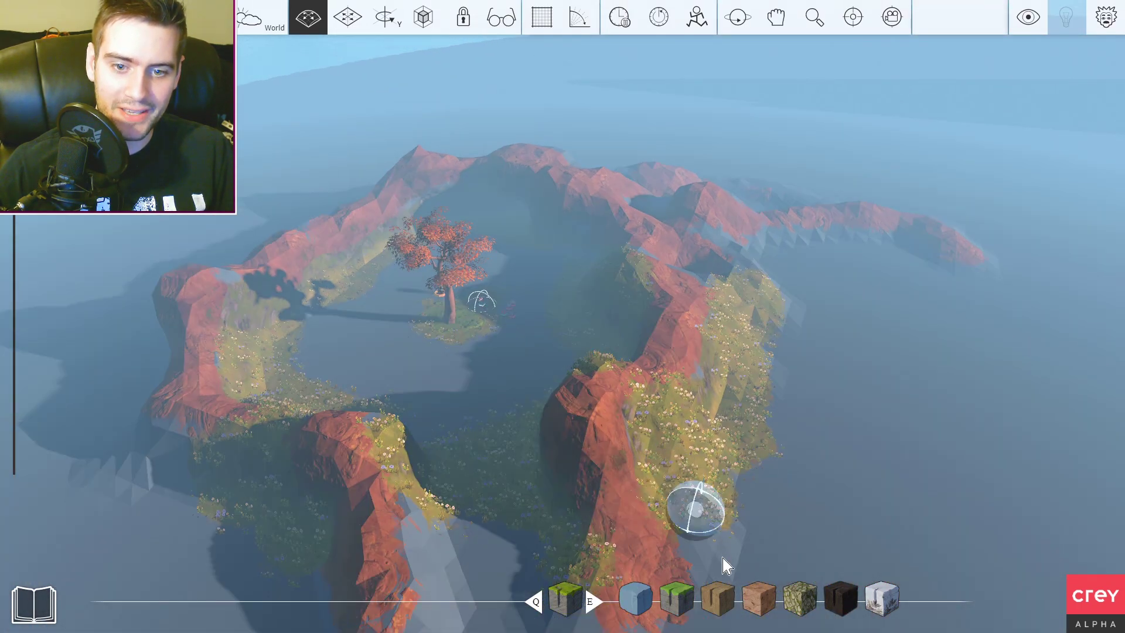
{"action": "scroll", "coordinate": [528, 484], "scroll_direction": "down", "scroll_amount": 2}
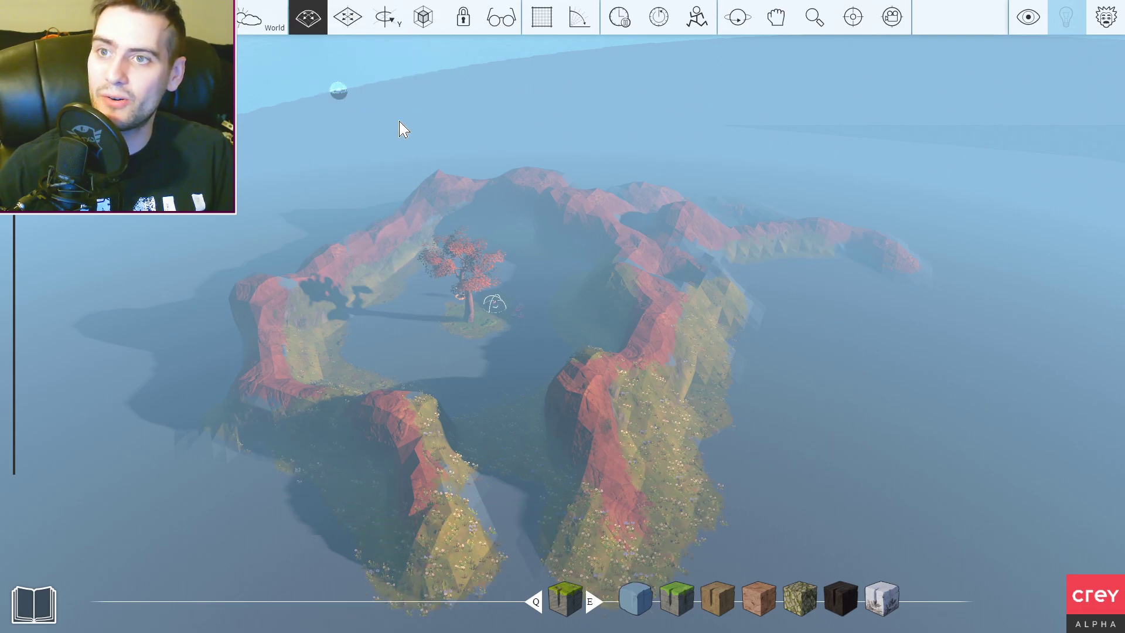
{"action": "scroll", "coordinate": [495, 294], "scroll_direction": "up", "scroll_amount": 3}
{"action": "scroll", "coordinate": [495, 294], "scroll_direction": "up", "scroll_amount": 3}
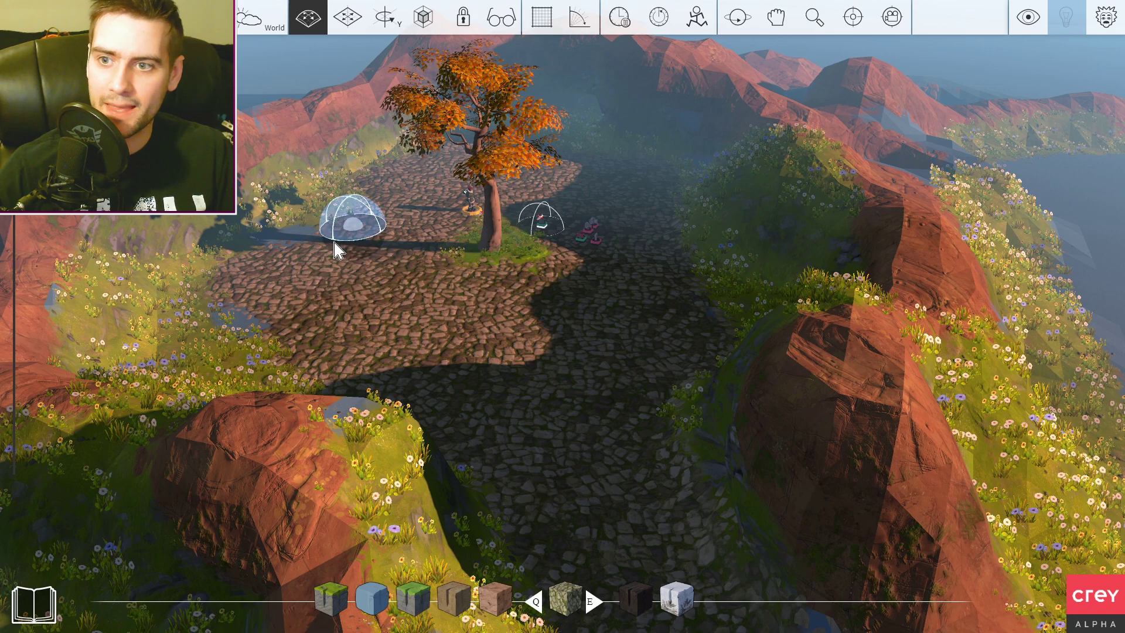
{"action": "scroll", "coordinate": [365, 192], "scroll_direction": "down", "scroll_amount": 2}
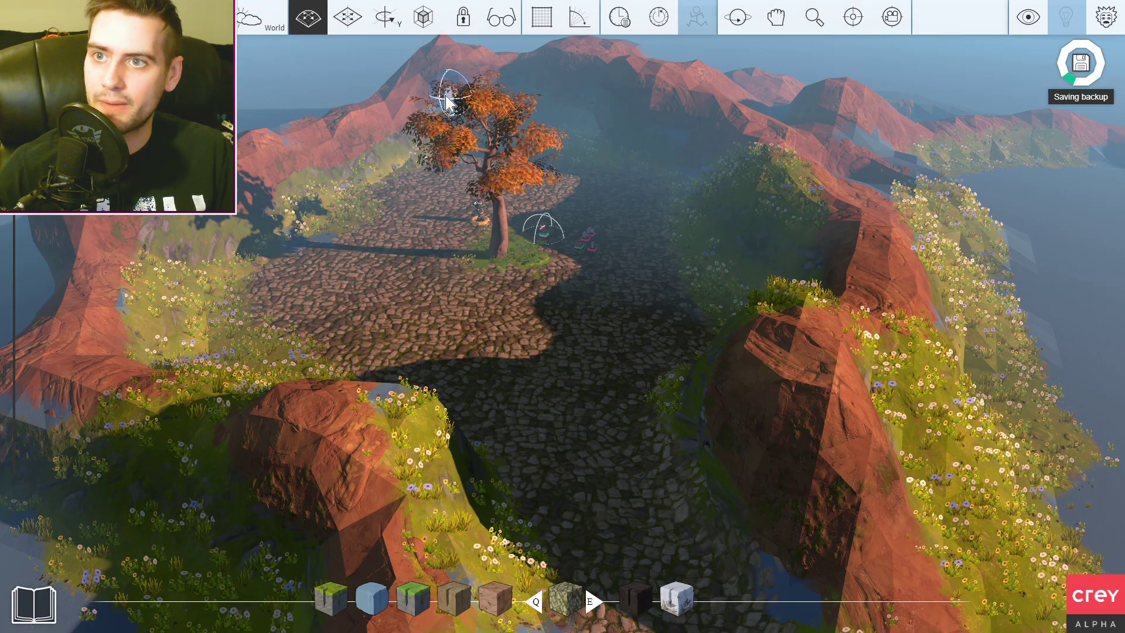
Step: Cycle the paint material to the green grass cube and look across the plateau
{"action": "key", "text": "q"}
{"action": "key", "text": "q"}
{"action": "key", "text": "q"}
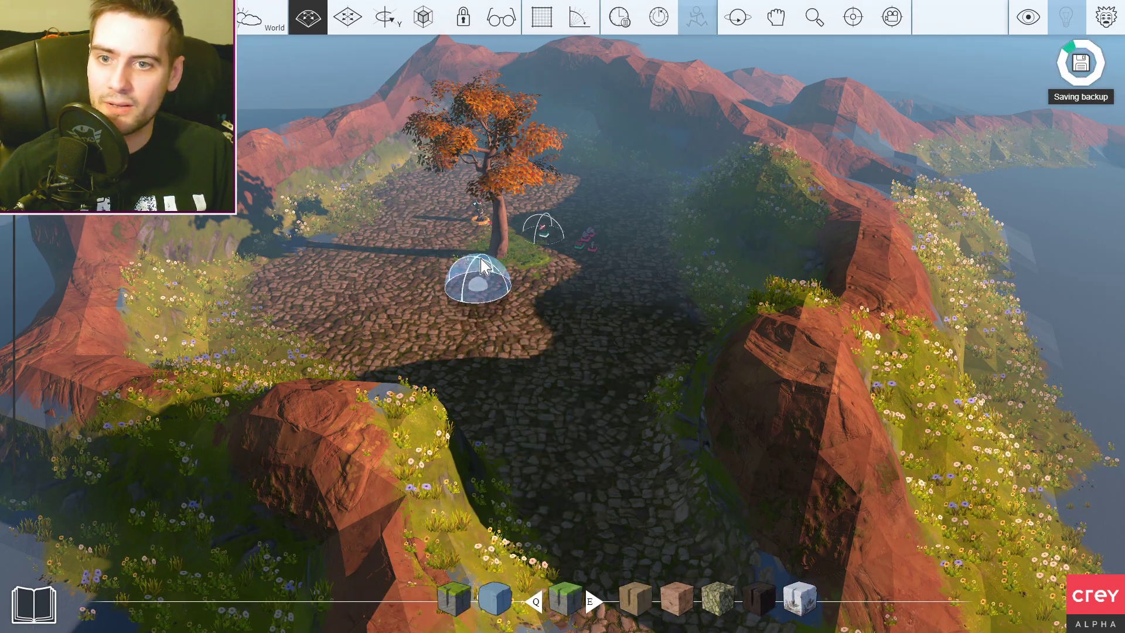
{"action": "scroll", "coordinate": [467, 351], "scroll_direction": "up", "scroll_amount": 3}
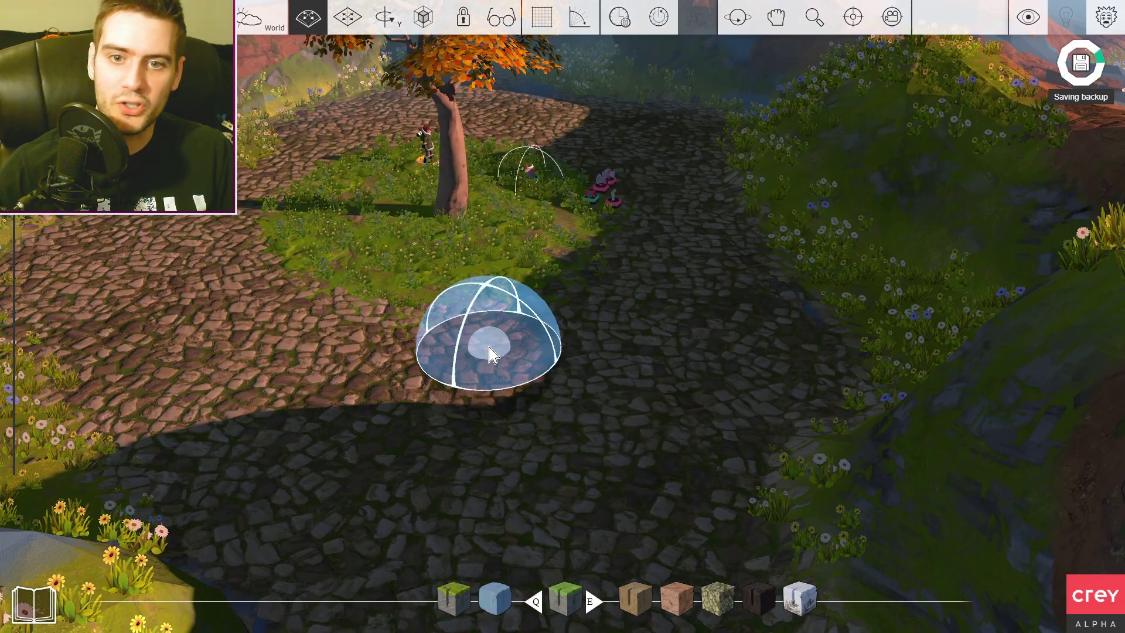
{"action": "scroll", "coordinate": [490, 355], "scroll_direction": "down", "scroll_amount": 3}
{"action": "scroll", "coordinate": [510, 352], "scroll_direction": "up", "scroll_amount": 3}
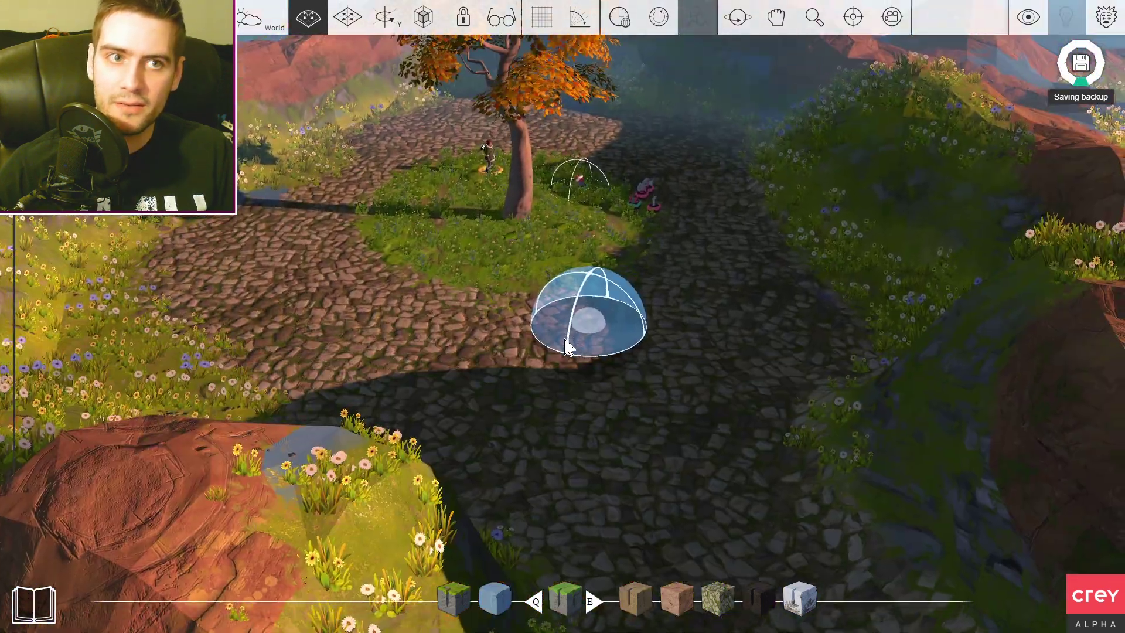
{"action": "key", "text": "w"}
{"action": "key", "text": "d"}
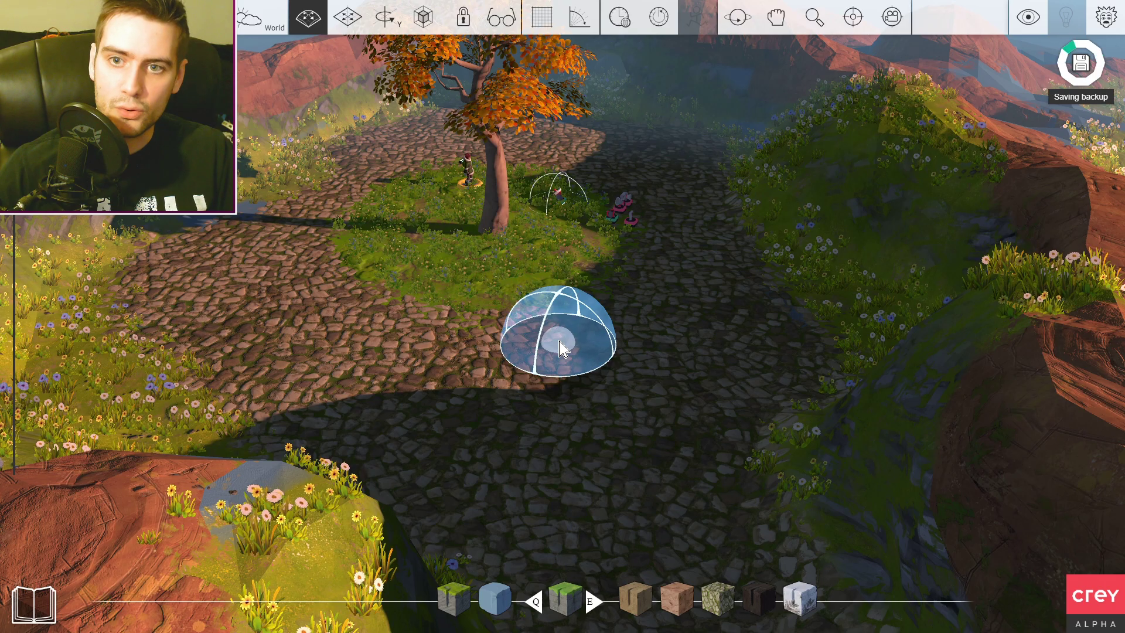
{"action": "scroll", "coordinate": [563, 348], "scroll_direction": "down", "scroll_amount": 5}
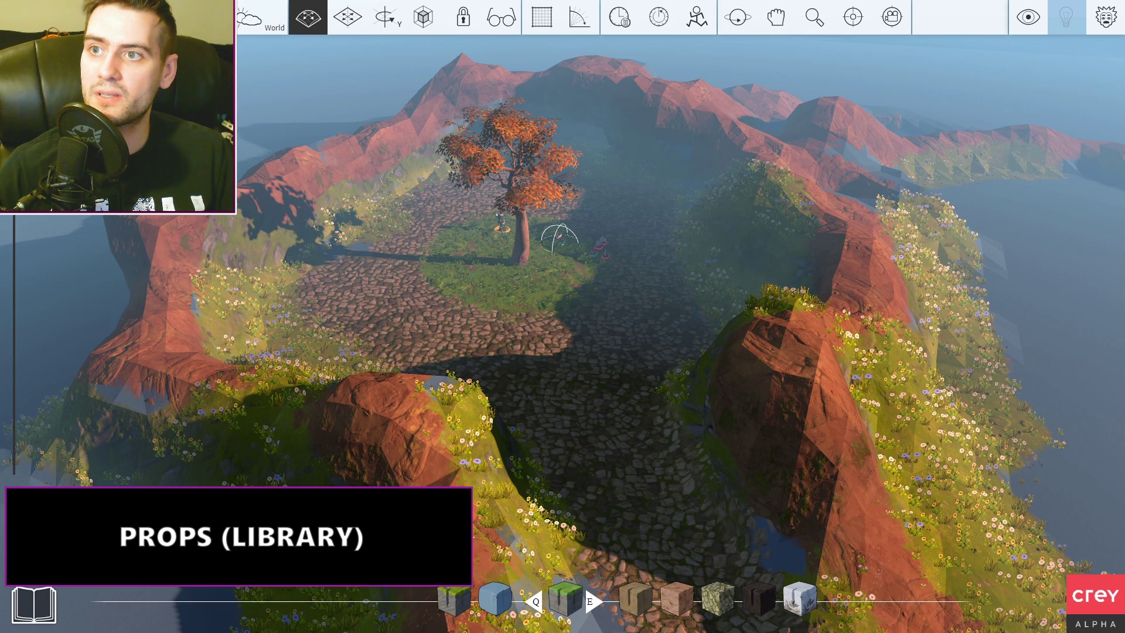
Step: Load the Acki Axe weapons set from the Library's Weapons category into the hotbar
{"action": "key", "text": "q"}
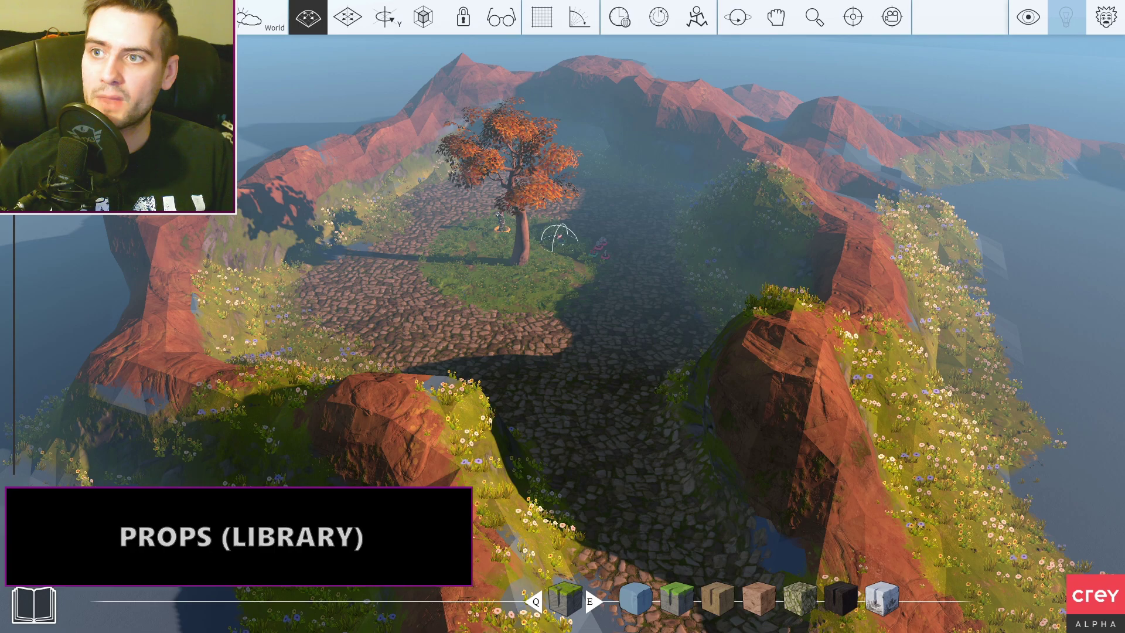
{"action": "key", "text": "Tab"}
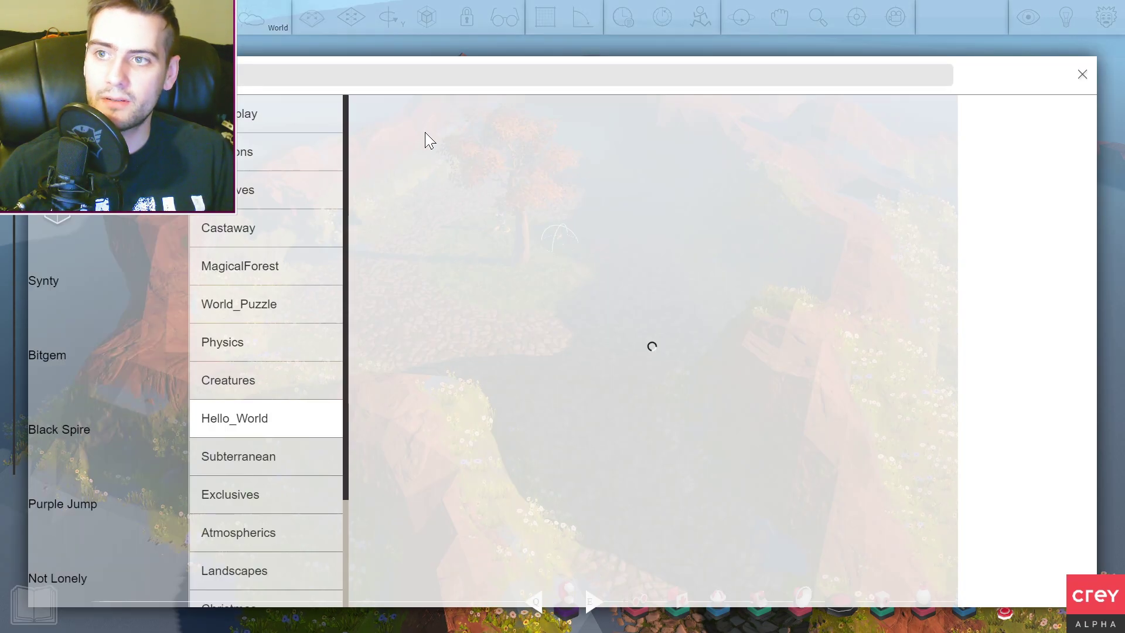
{"action": "left_click", "coordinate": [255, 116]}
{"action": "left_click", "coordinate": [220, 152]}
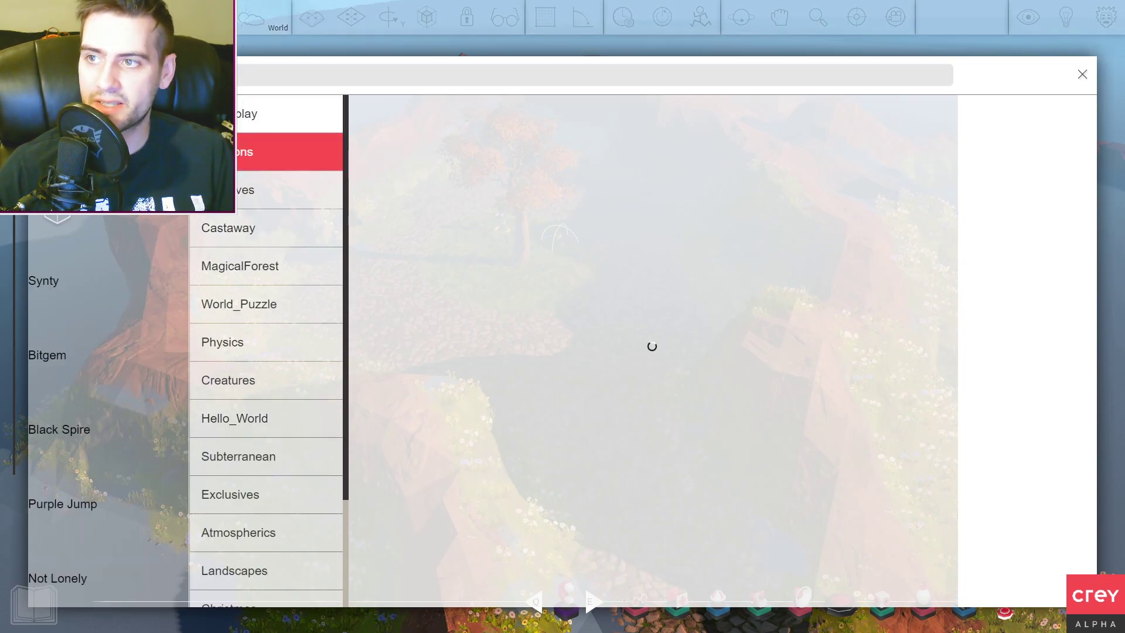
{"action": "left_click", "coordinate": [321, 190]}
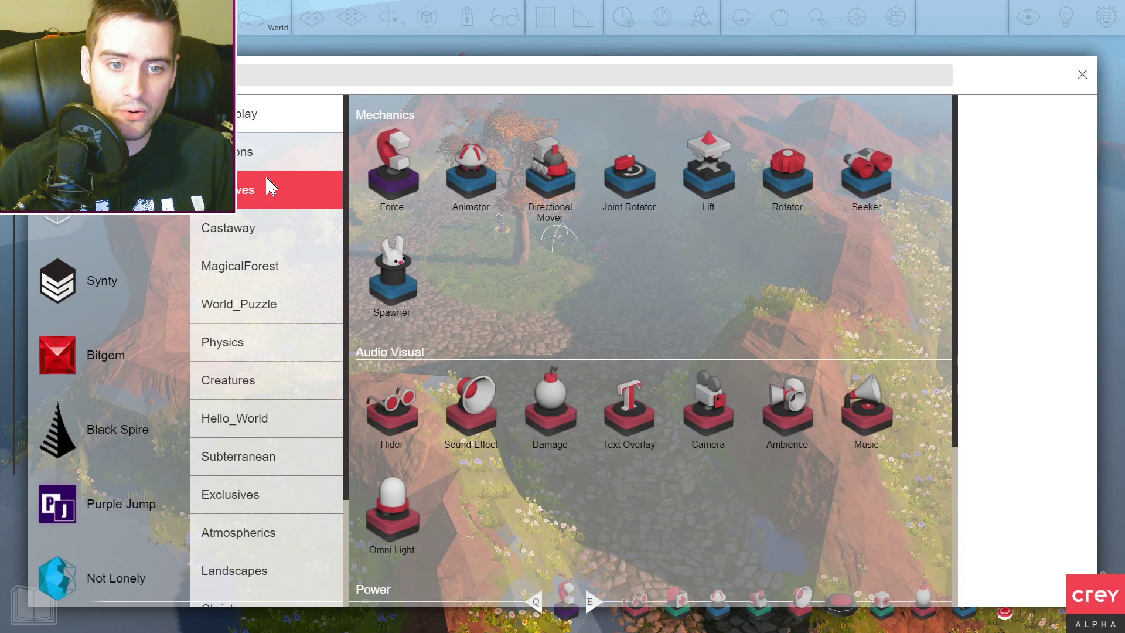
{"action": "left_click", "coordinate": [239, 159]}
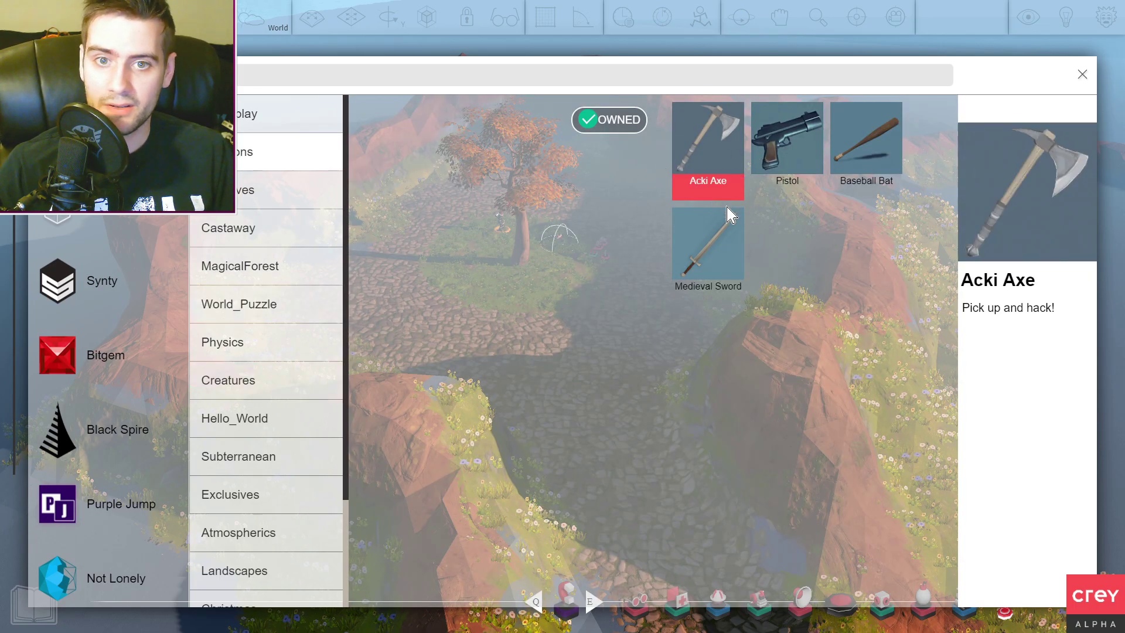
{"action": "left_click", "coordinate": [714, 148]}
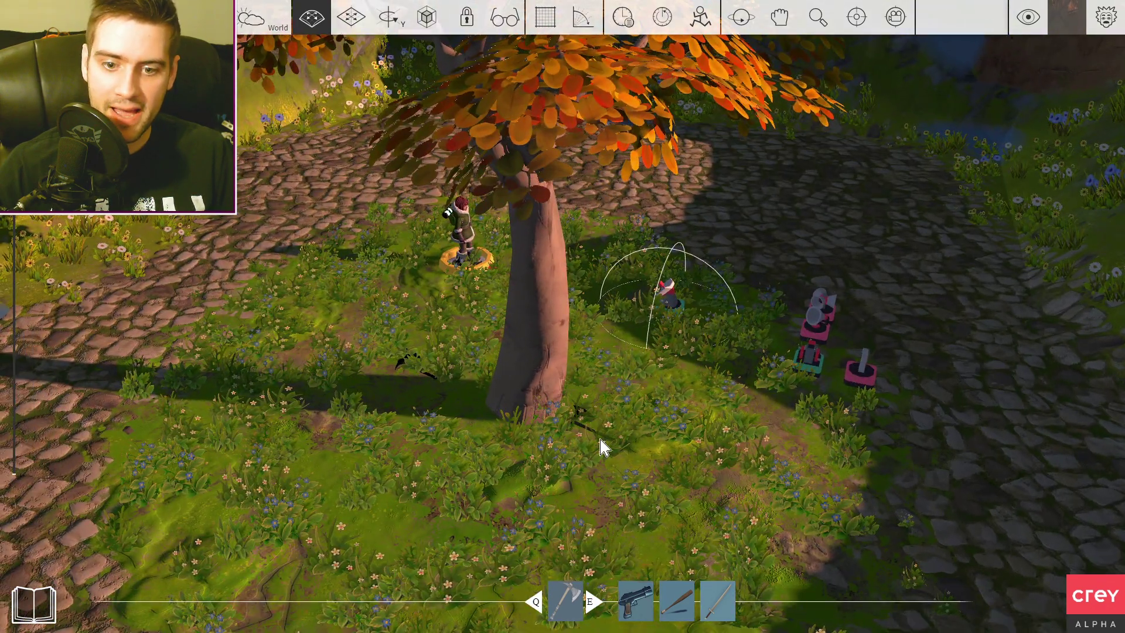
Step: Cycle the hotbar to the Medieval Sword and back to the Acki Axe
{"action": "key", "text": "e"}
{"action": "key", "text": "e"}
{"action": "key", "text": "e"}
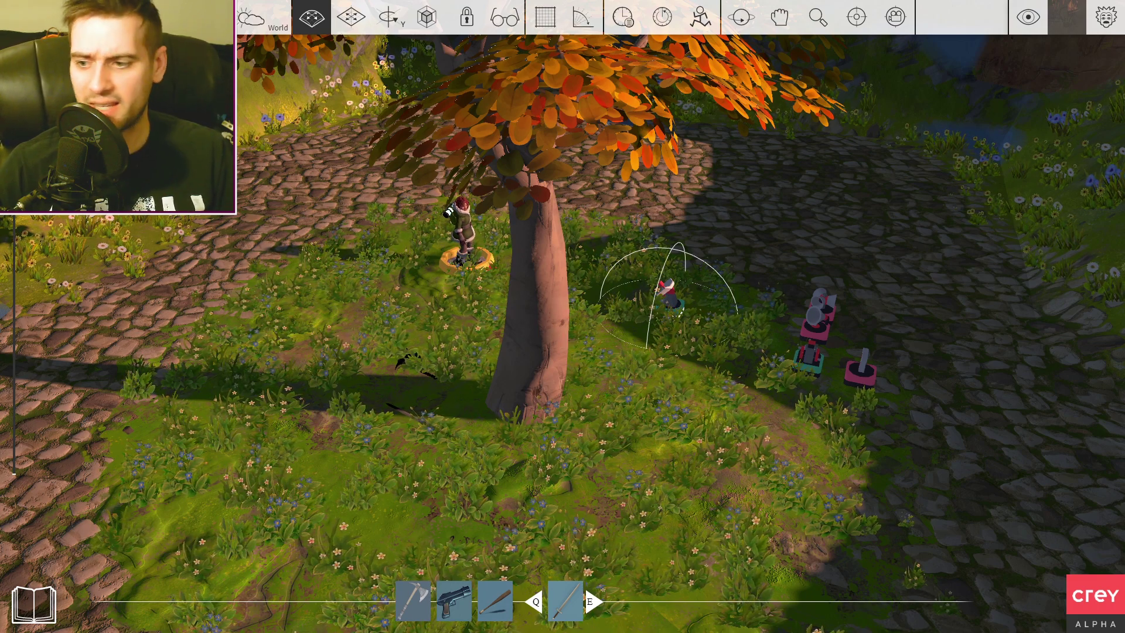
{"action": "key", "text": "q"}
{"action": "key", "text": "q"}
{"action": "key", "text": "q"}
{"action": "scroll", "coordinate": [563, 316], "scroll_direction": "down", "scroll_amount": 2}
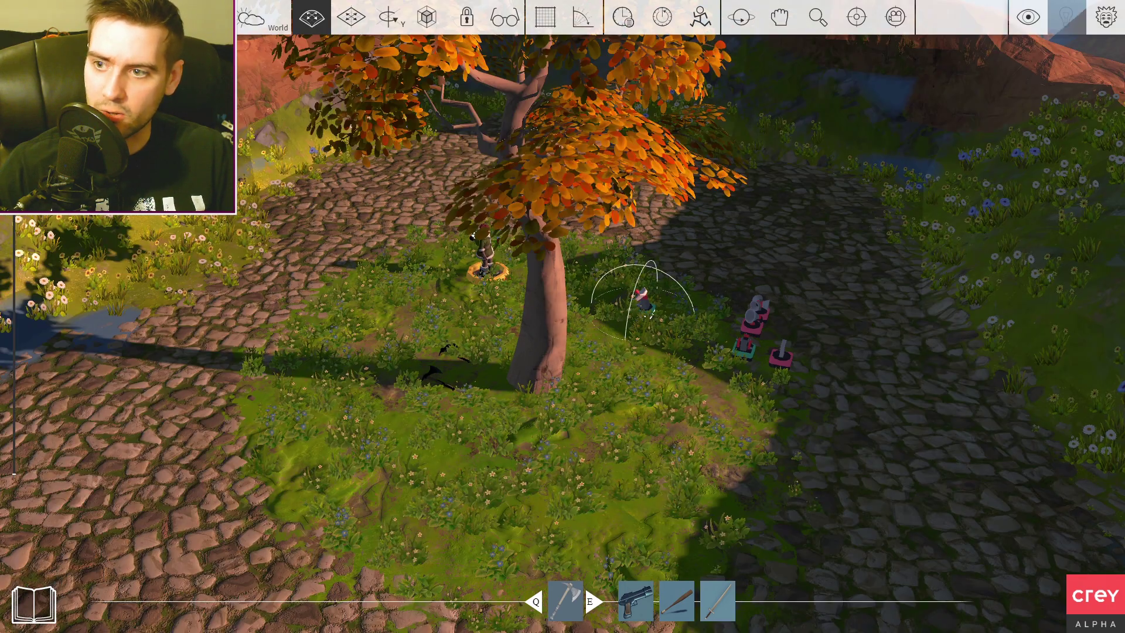
{"action": "scroll", "coordinate": [482, 264], "scroll_direction": "up", "scroll_amount": 5}
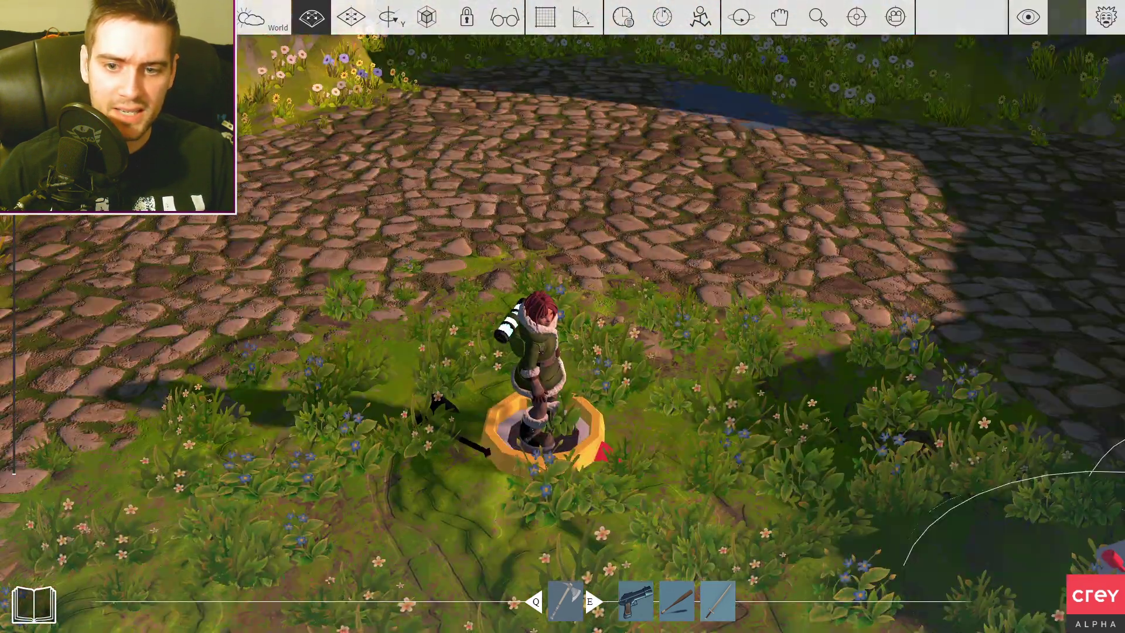
{"action": "scroll", "coordinate": [563, 317], "scroll_direction": "down", "scroll_amount": 3}
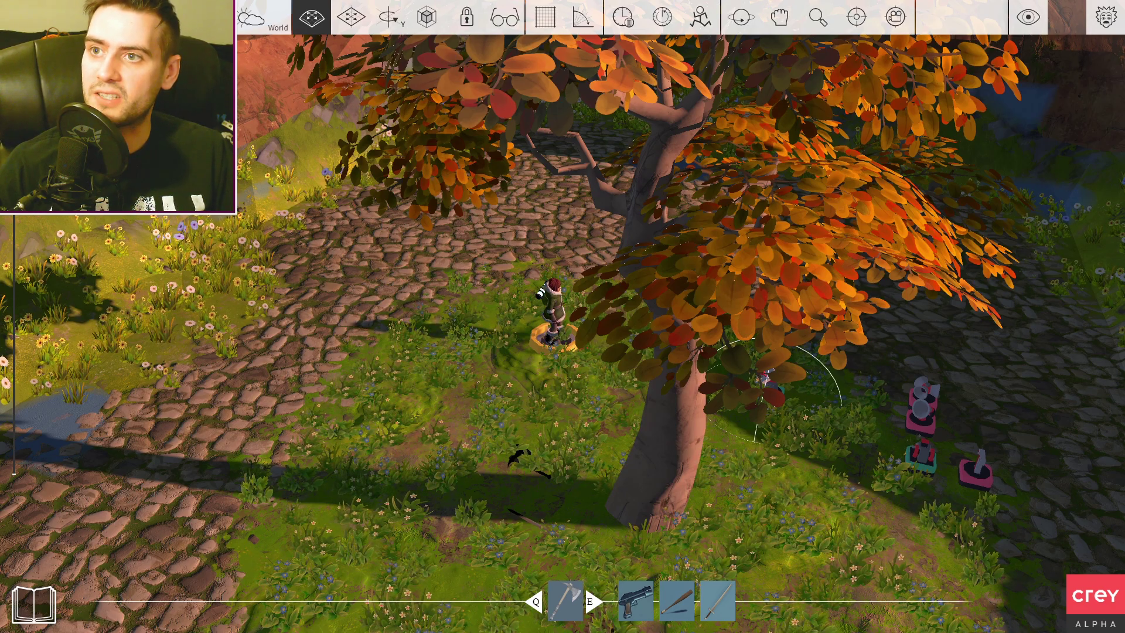
Step: Reopen the Library, browse Physics, World_Puzzle, Exclusives and Landscapes, then open Magical Forest
{"action": "key", "text": "Tab"}
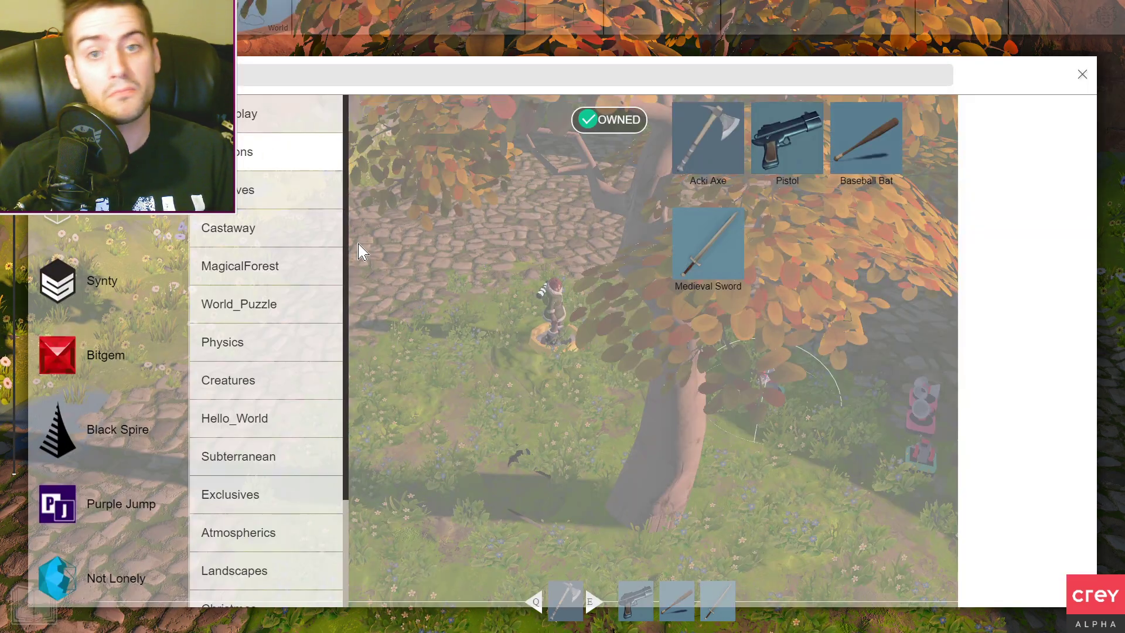
{"action": "left_click", "coordinate": [250, 346]}
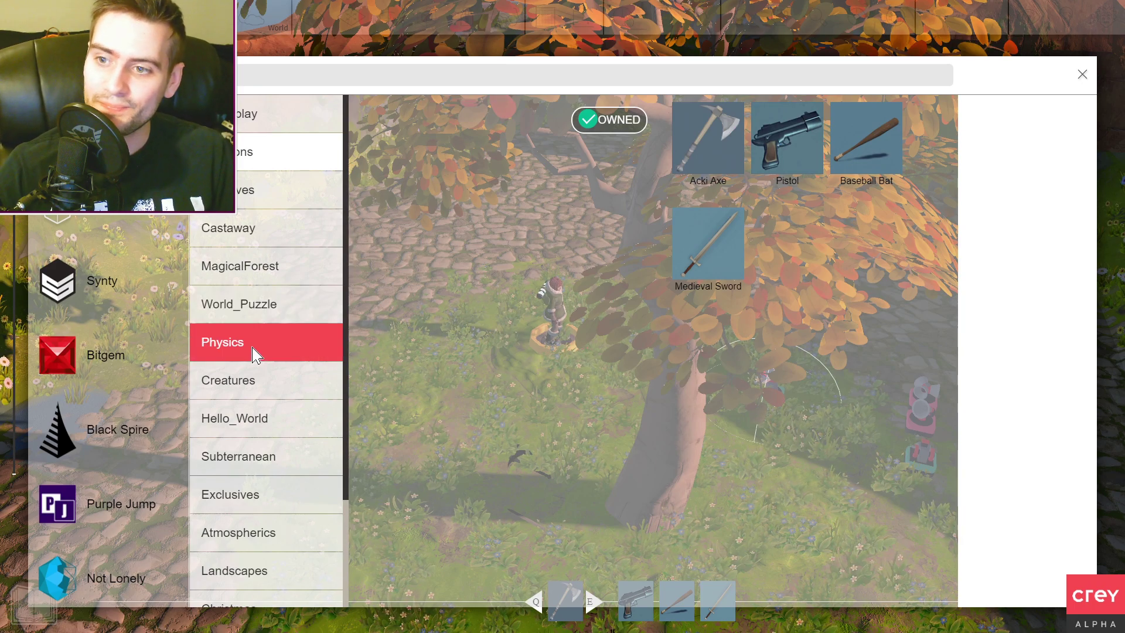
{"action": "left_click", "coordinate": [259, 306]}
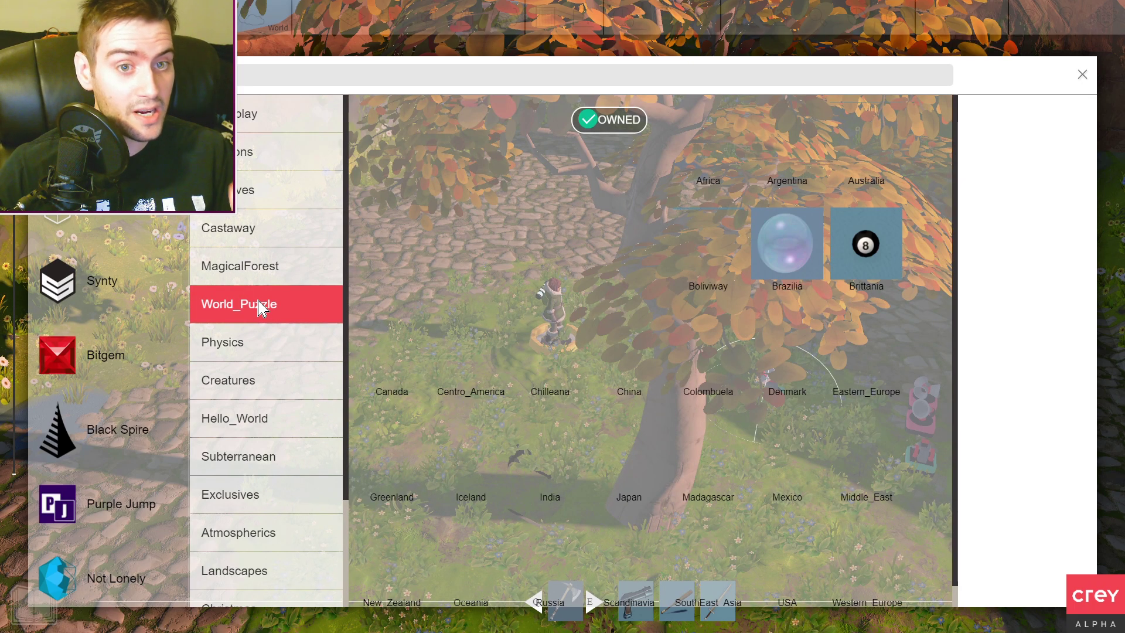
{"action": "scroll", "coordinate": [284, 321], "scroll_direction": "down", "scroll_amount": 2}
{"action": "scroll", "coordinate": [282, 343], "scroll_direction": "down", "scroll_amount": 2}
{"action": "left_click", "coordinate": [277, 365]}
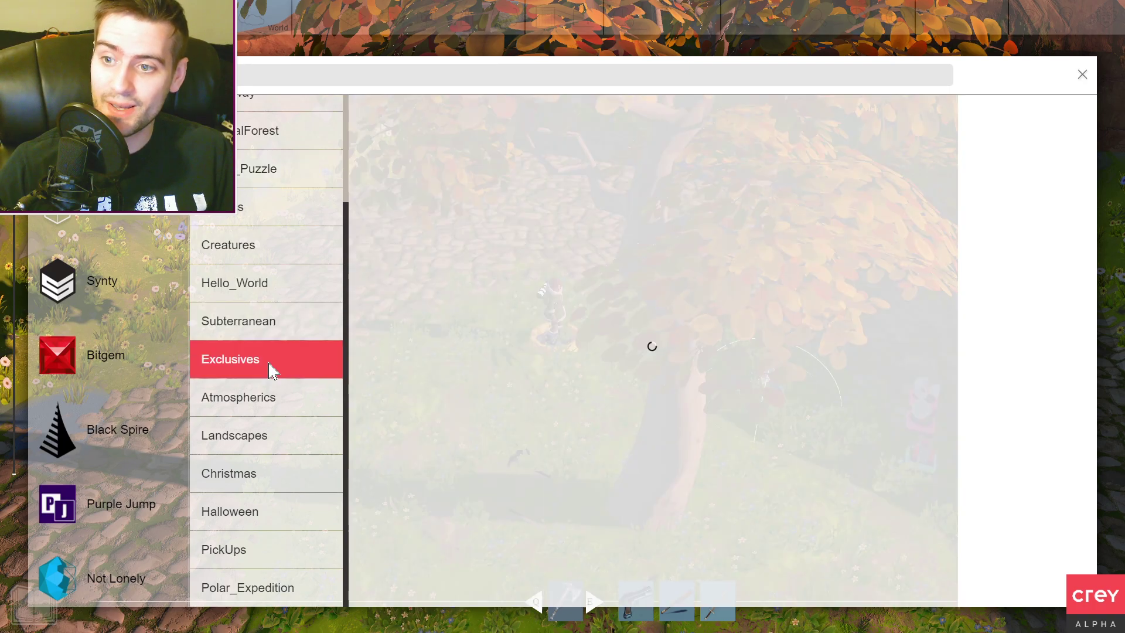
{"action": "left_click", "coordinate": [253, 451]}
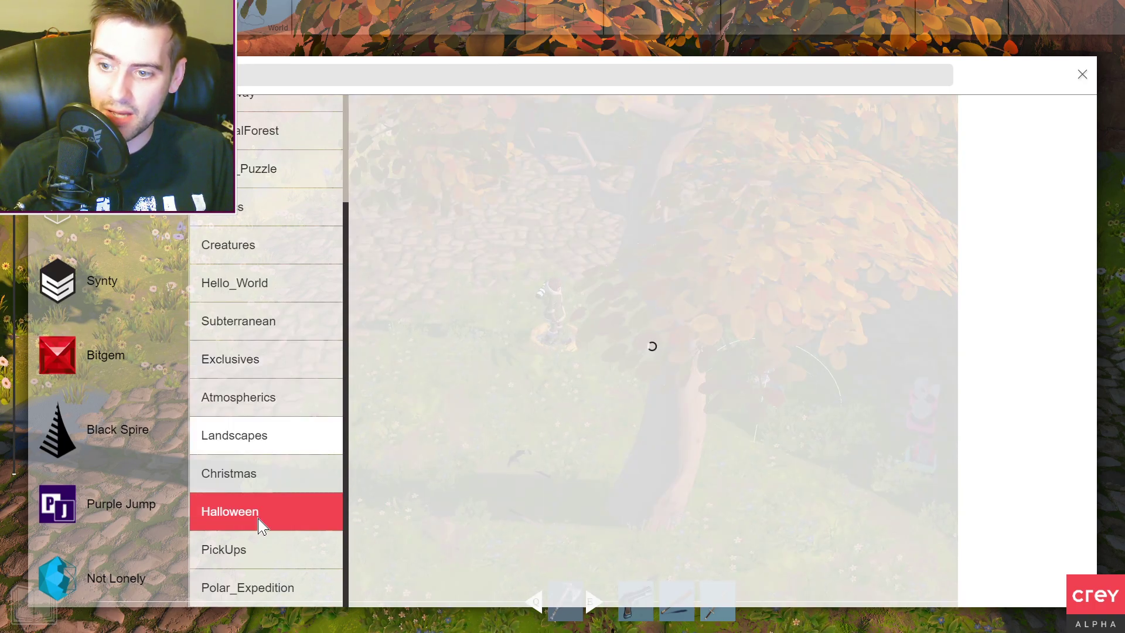
{"action": "left_click", "coordinate": [248, 377]}
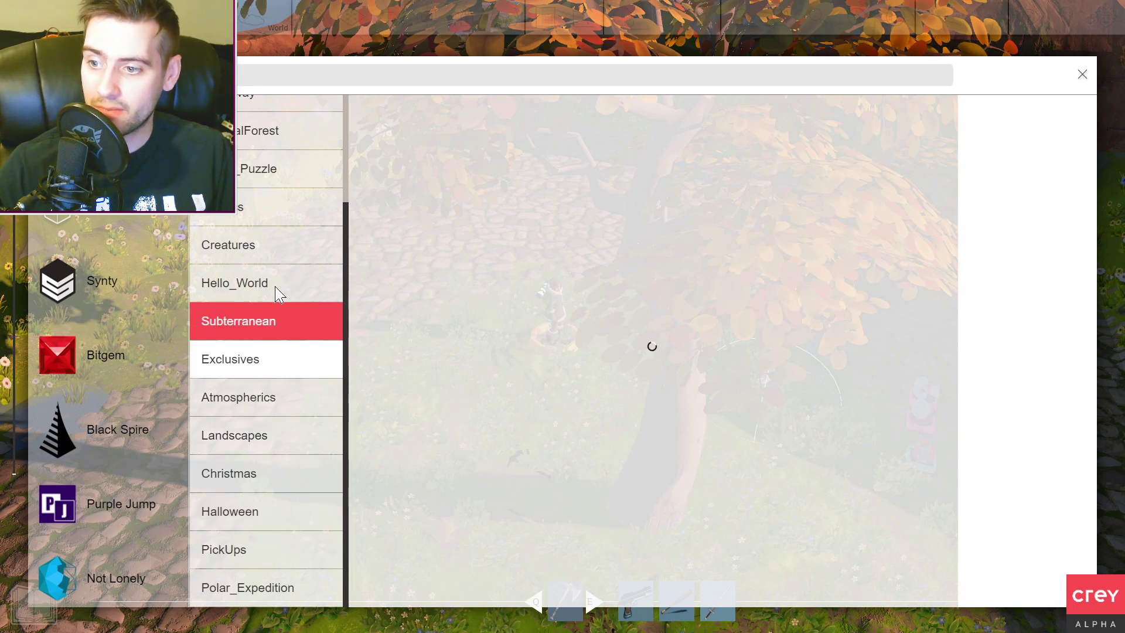
{"action": "scroll", "coordinate": [252, 222], "scroll_direction": "up", "scroll_amount": 1}
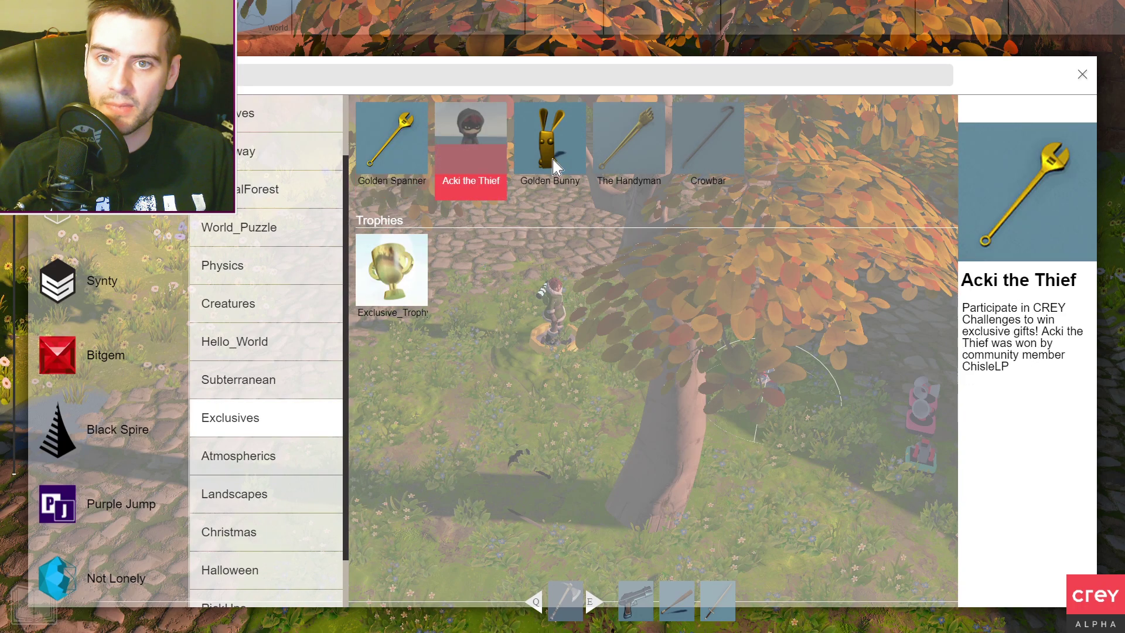
{"action": "scroll", "coordinate": [269, 348], "scroll_direction": "up", "scroll_amount": 1}
{"action": "left_click", "coordinate": [250, 248]}
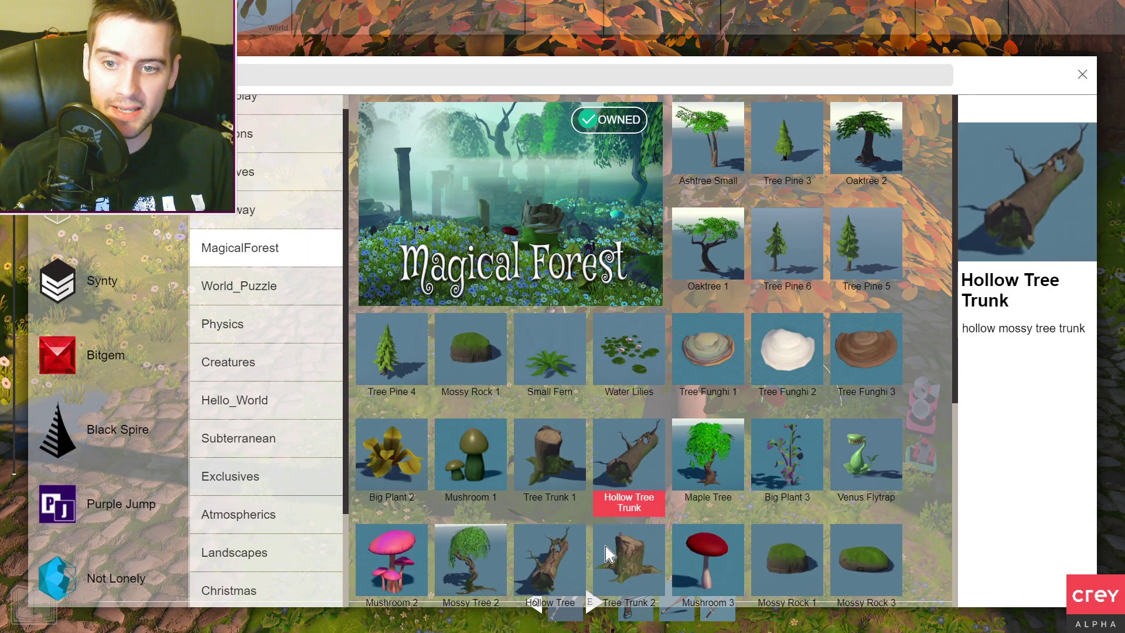
Step: Place Hollow Tree Trunk logs along the cobblestone path, deleting the one beside the tree
{"action": "left_click", "coordinate": [647, 495]}
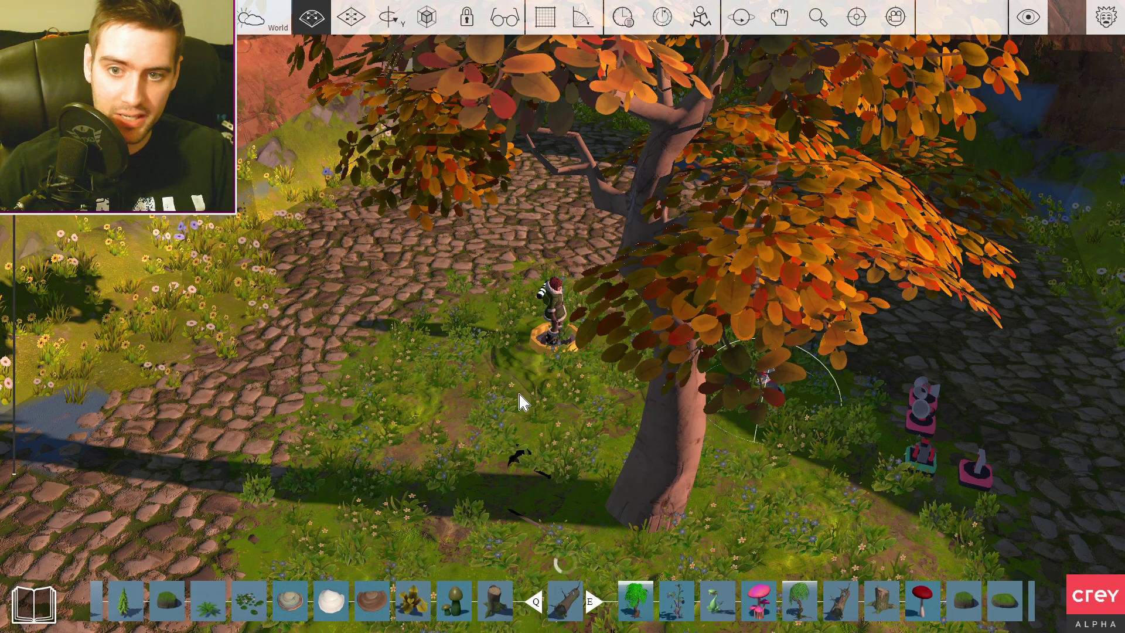
{"action": "scroll", "coordinate": [563, 317], "scroll_direction": "down", "scroll_amount": 5}
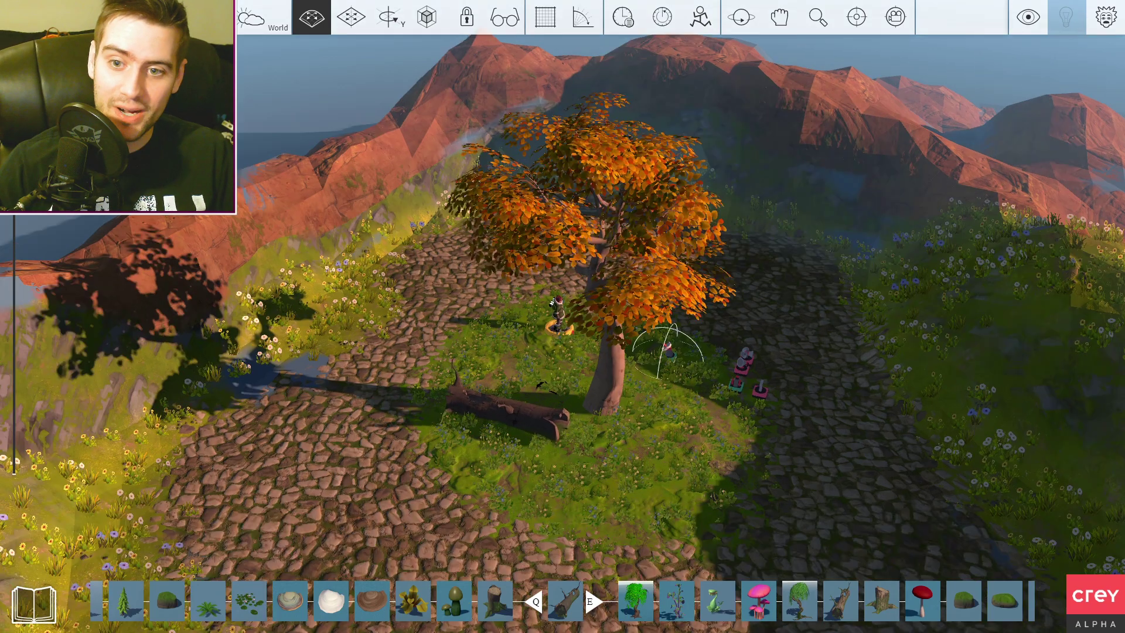
{"action": "mouse_move", "coordinate": [506, 404]}
{"action": "left_mouse_down"}
{"action": "mouse_move", "coordinate": [488, 448]}
{"action": "mouse_move", "coordinate": [589, 510]}
{"action": "left_mouse_up"}
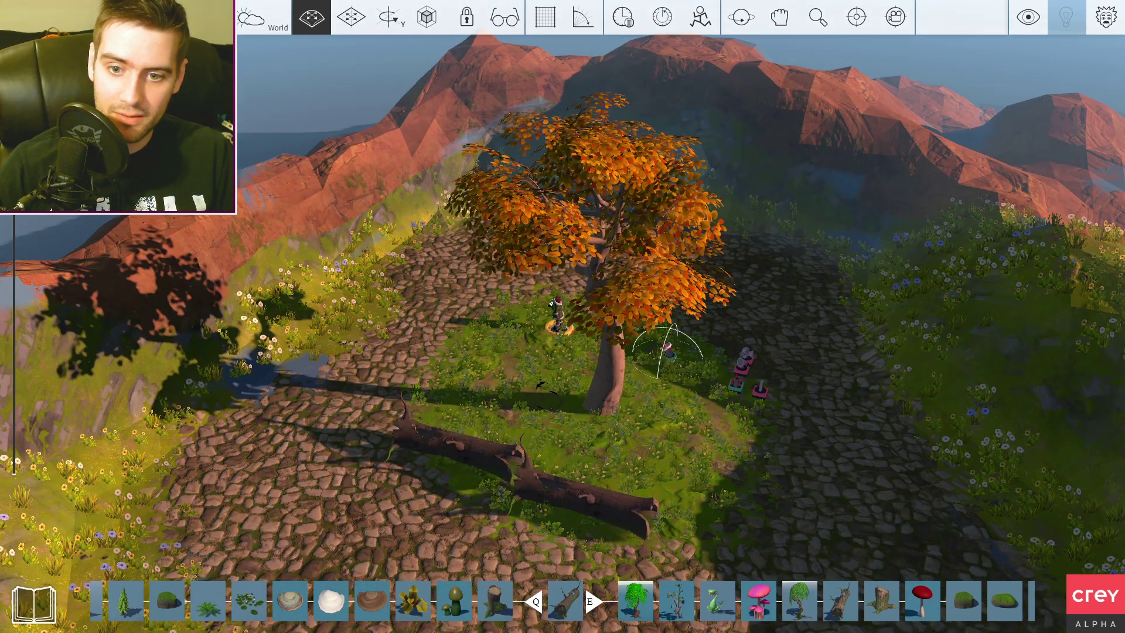
{"action": "scroll", "coordinate": [563, 352], "scroll_direction": "down", "scroll_amount": 5}
{"action": "scroll", "coordinate": [562, 352], "scroll_direction": "up", "scroll_amount": 5}
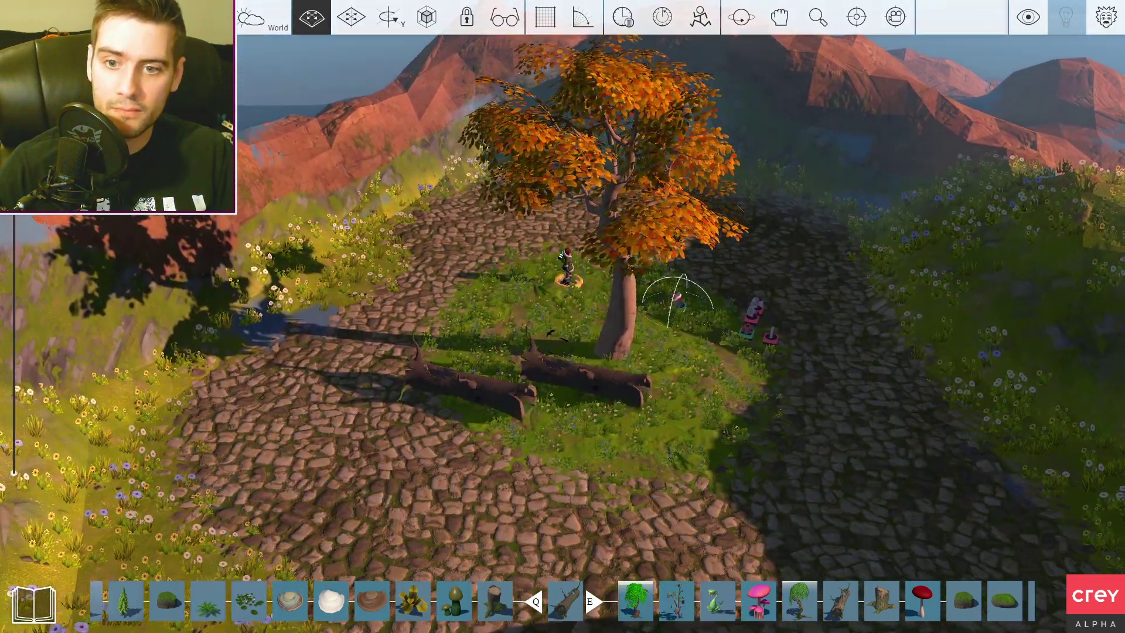
{"action": "mouse_move", "coordinate": [585, 378]}
{"action": "left_mouse_down"}
{"action": "mouse_move", "coordinate": [686, 444]}
{"action": "mouse_move", "coordinate": [480, 427]}
{"action": "left_mouse_up"}
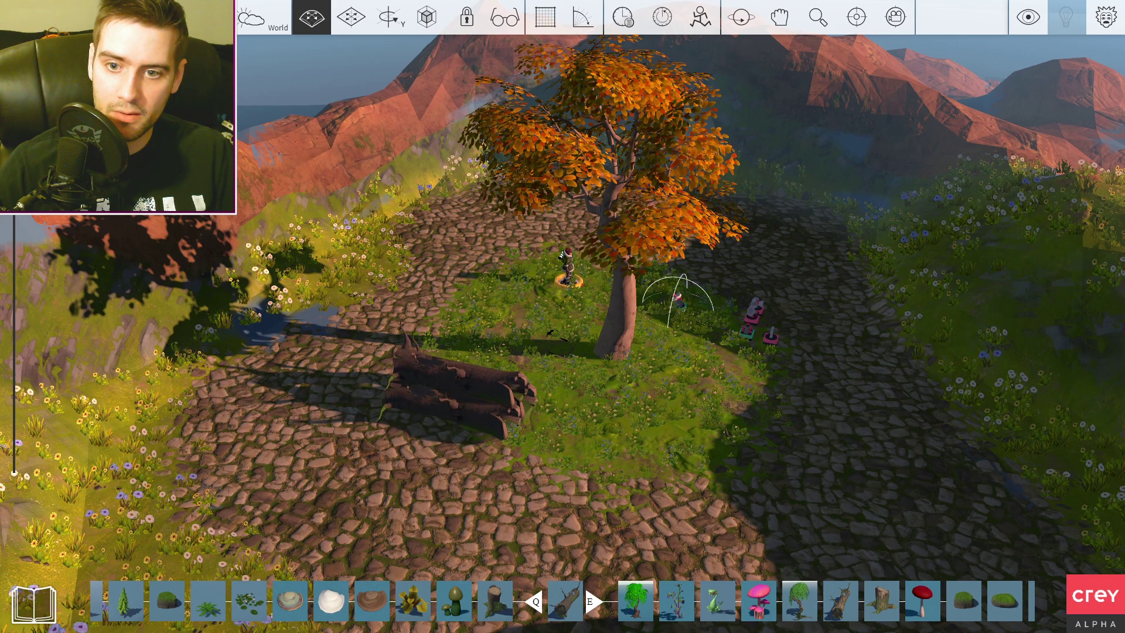
{"action": "left_click_drag", "start_coordinate": [558, 281], "coordinate": [384, 594]}
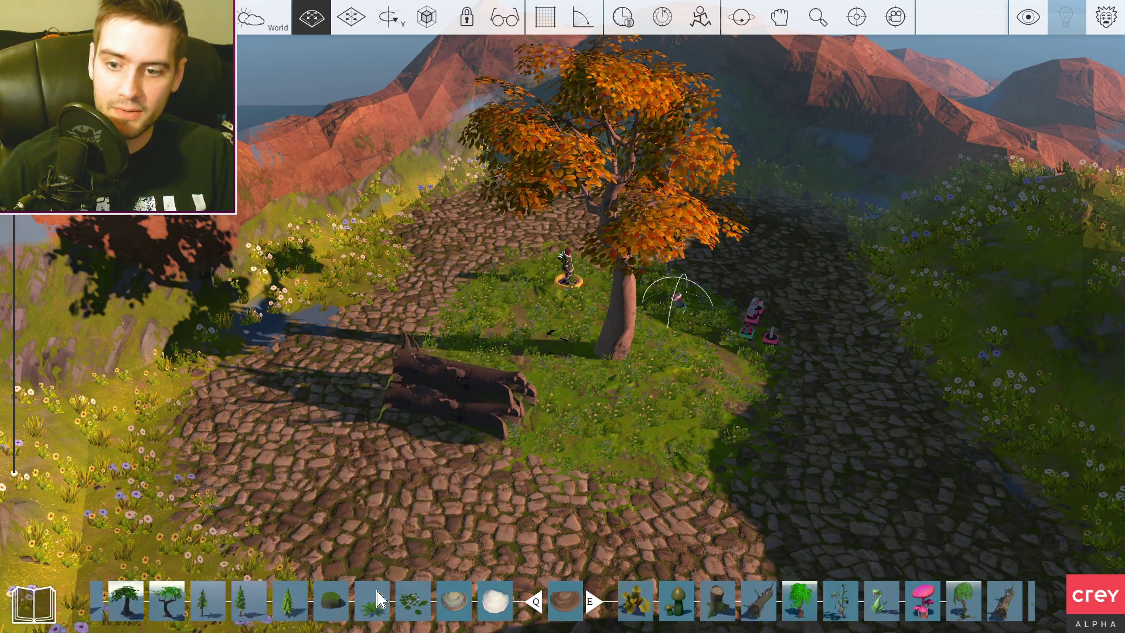
{"action": "scroll", "coordinate": [567, 317], "scroll_direction": "up", "scroll_amount": 3}
{"action": "mouse_move", "coordinate": [564, 601]}
{"action": "left_mouse_down"}
{"action": "mouse_move", "coordinate": [478, 332]}
{"action": "mouse_move", "coordinate": [413, 308]}
{"action": "left_mouse_up"}
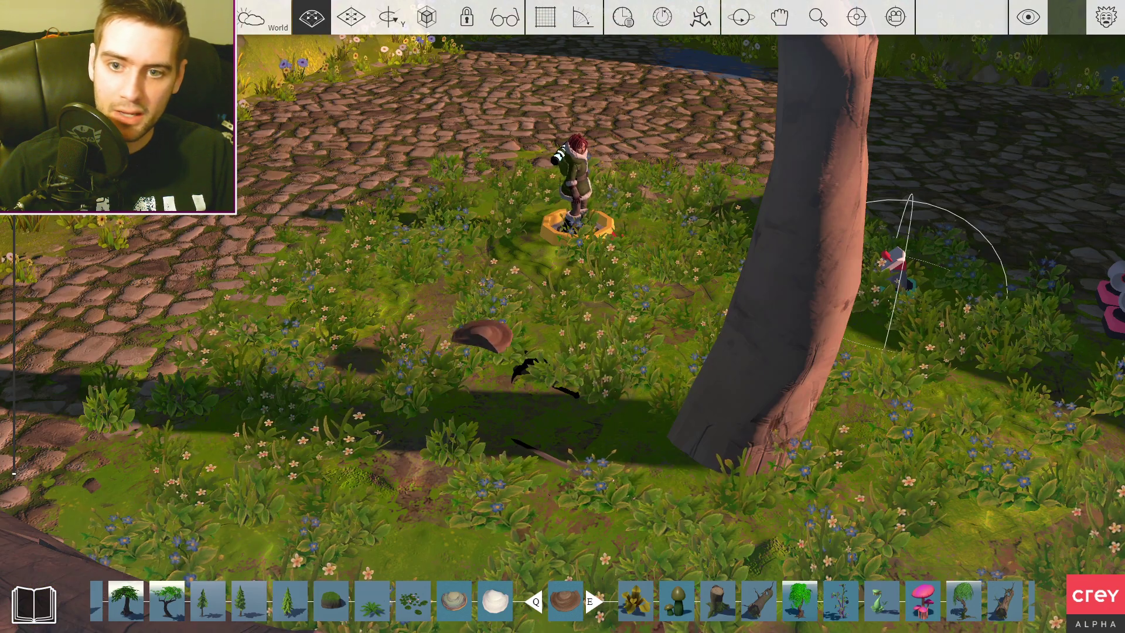
{"action": "scroll", "coordinate": [563, 317], "scroll_direction": "down", "scroll_amount": 5}
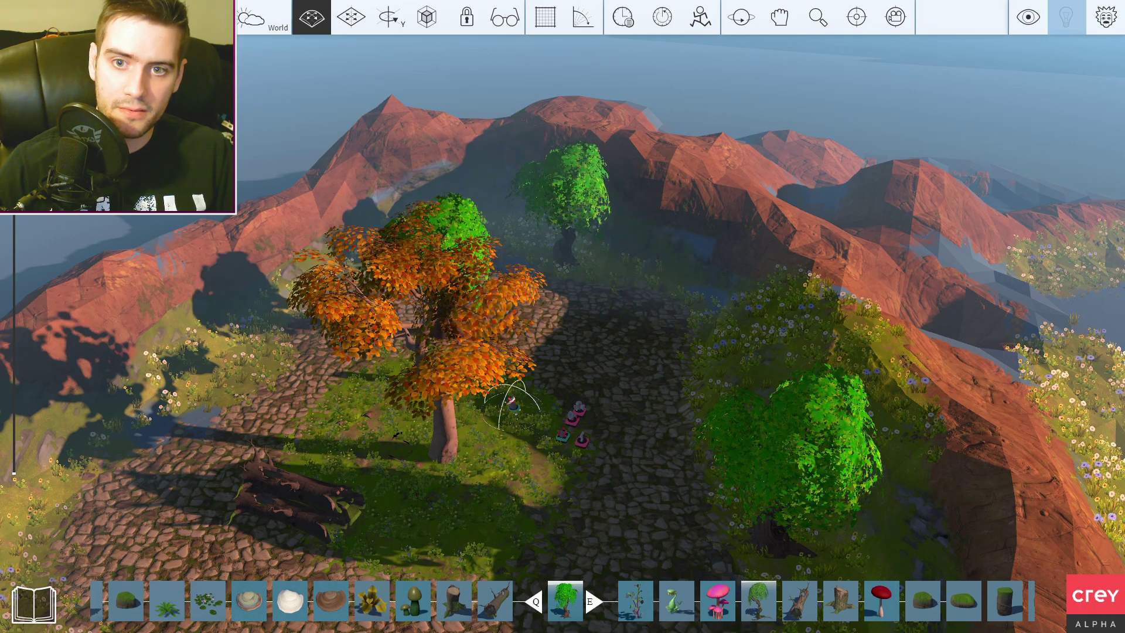
{"action": "scroll", "coordinate": [563, 317], "scroll_direction": "up", "scroll_amount": 3}
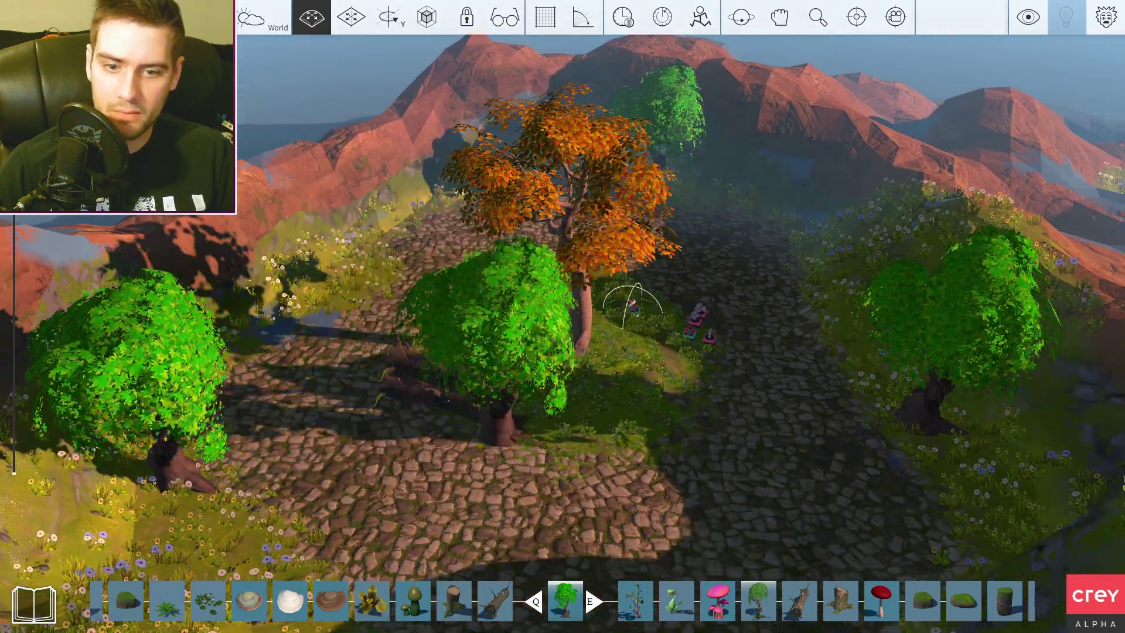
Step: Cycle the item bar from logs to a bush while flying back for an overview
{"action": "key", "text": "e"}
{"action": "key", "text": "e"}
{"action": "key", "text": "e"}
{"action": "key", "text": "d"}
{"action": "key", "text": "s"}
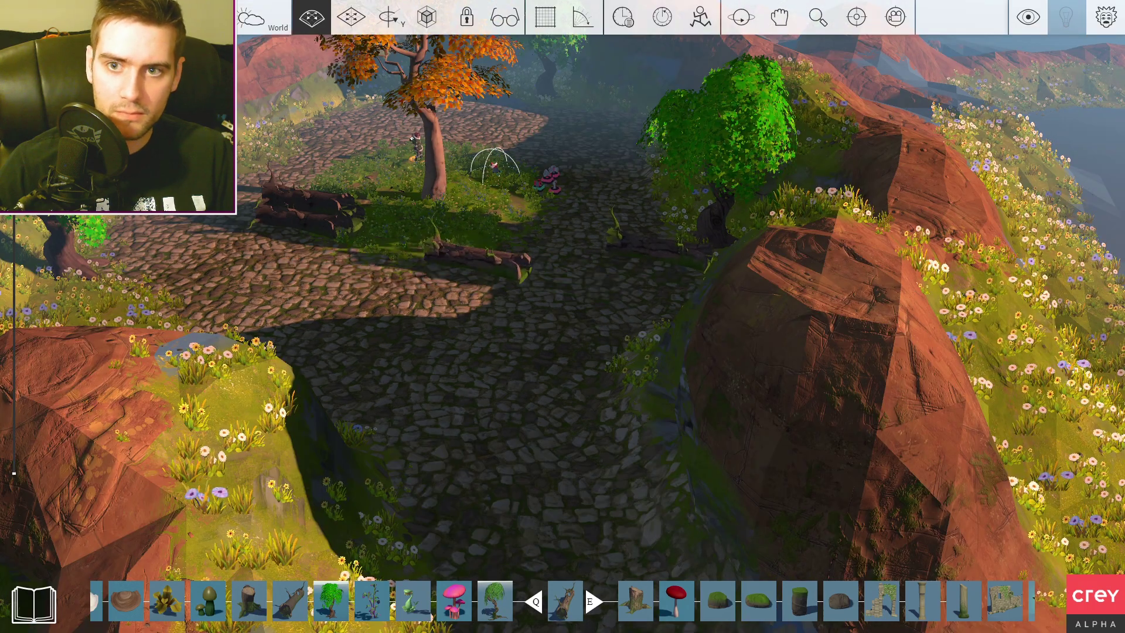
{"action": "key", "text": "s"}
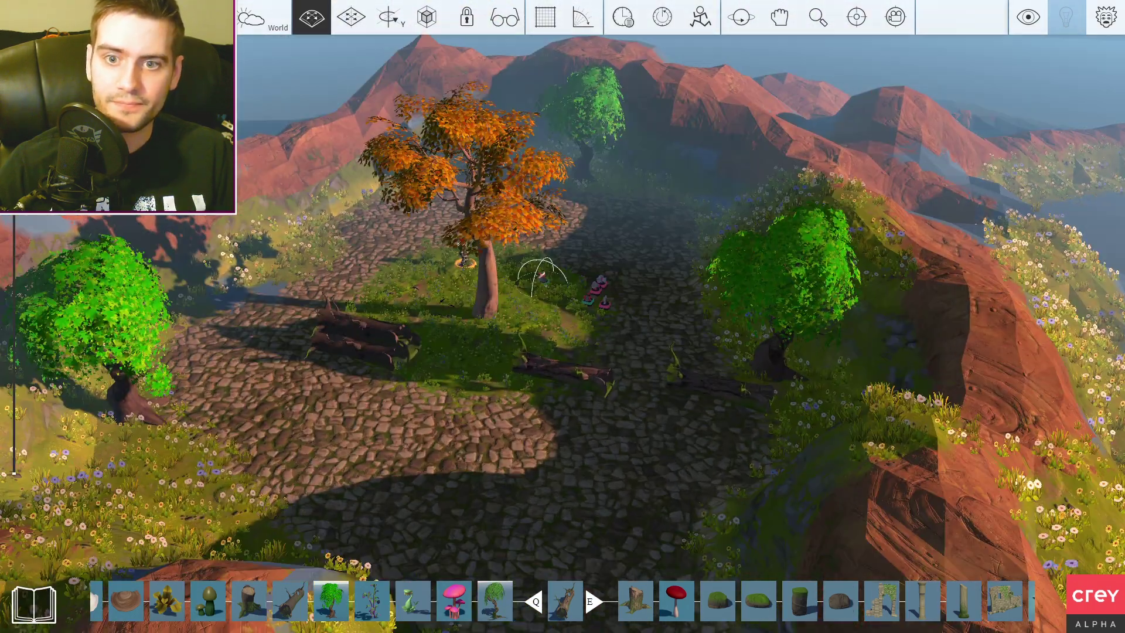
{"action": "key", "text": "e"}
{"action": "key", "text": "e"}
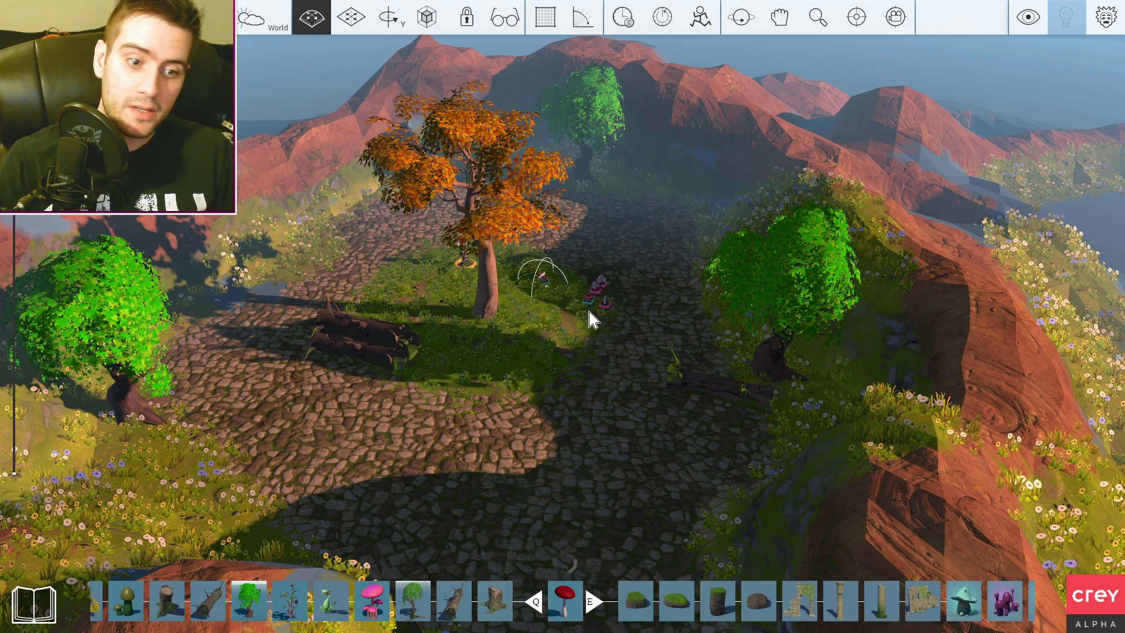
{"action": "key", "text": "e"}
{"action": "key", "text": "e"}
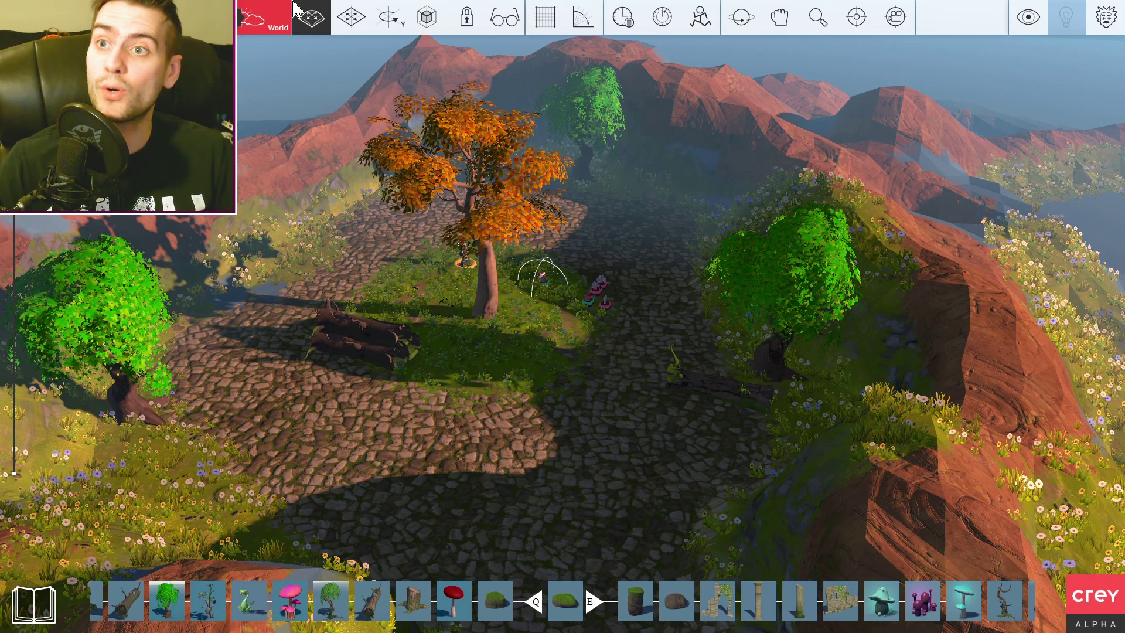
Step: Browse the Christmas, Halloween, PickUps and Castaway sets, then place a Gold Coin from Gameplay
{"action": "left_click", "coordinate": [266, 25]}
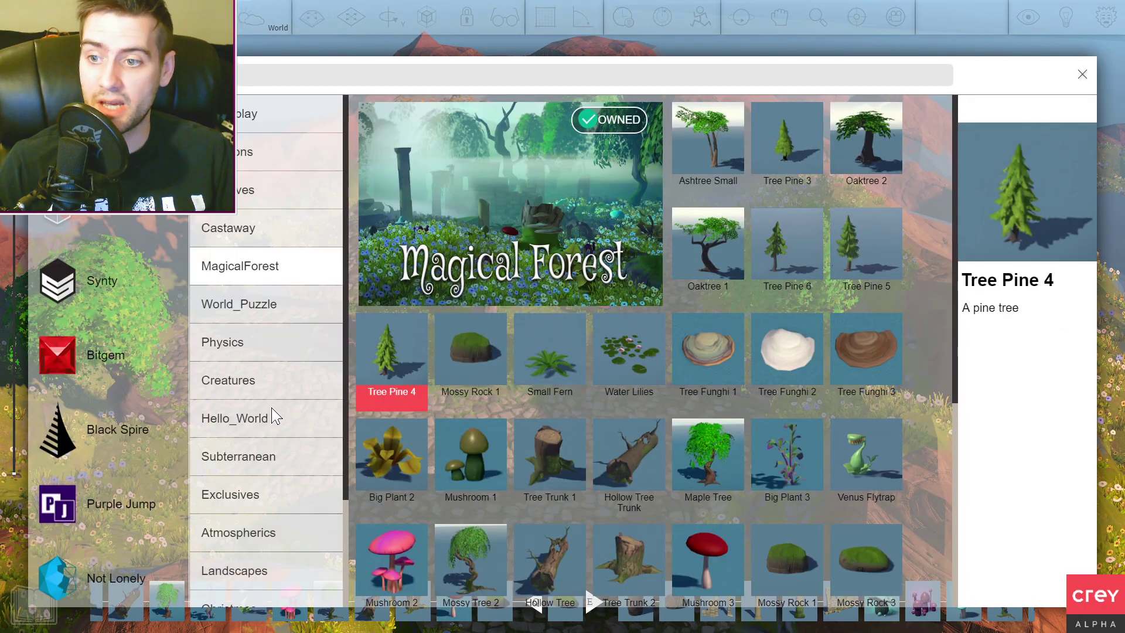
{"action": "scroll", "coordinate": [282, 418], "scroll_direction": "down", "scroll_amount": 1}
{"action": "left_click", "coordinate": [289, 471]}
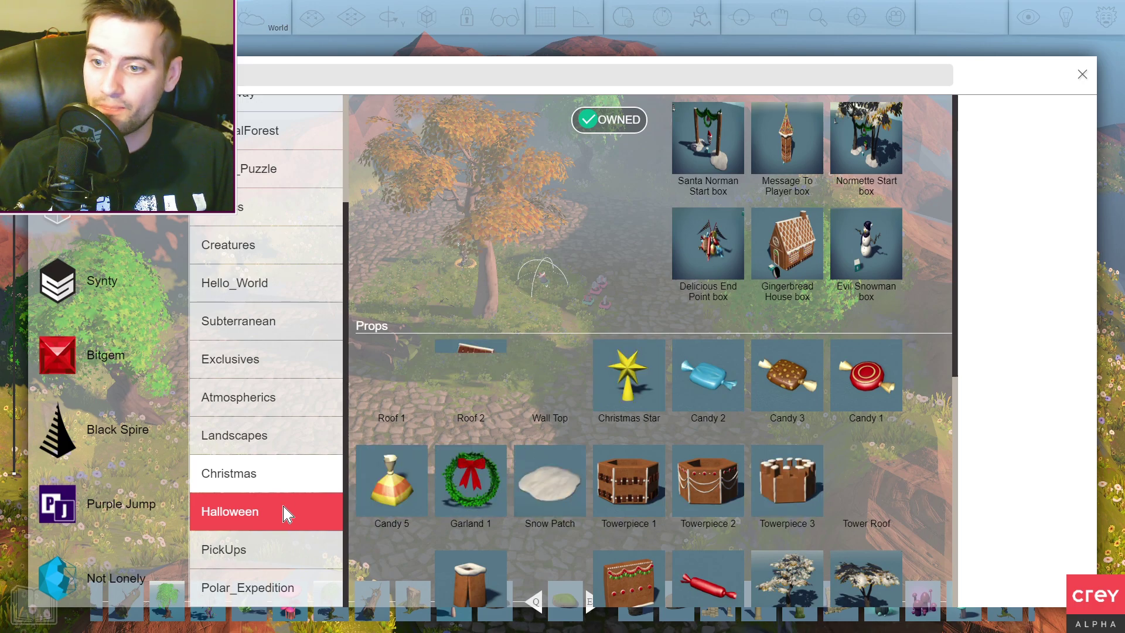
{"action": "left_click", "coordinate": [283, 510]}
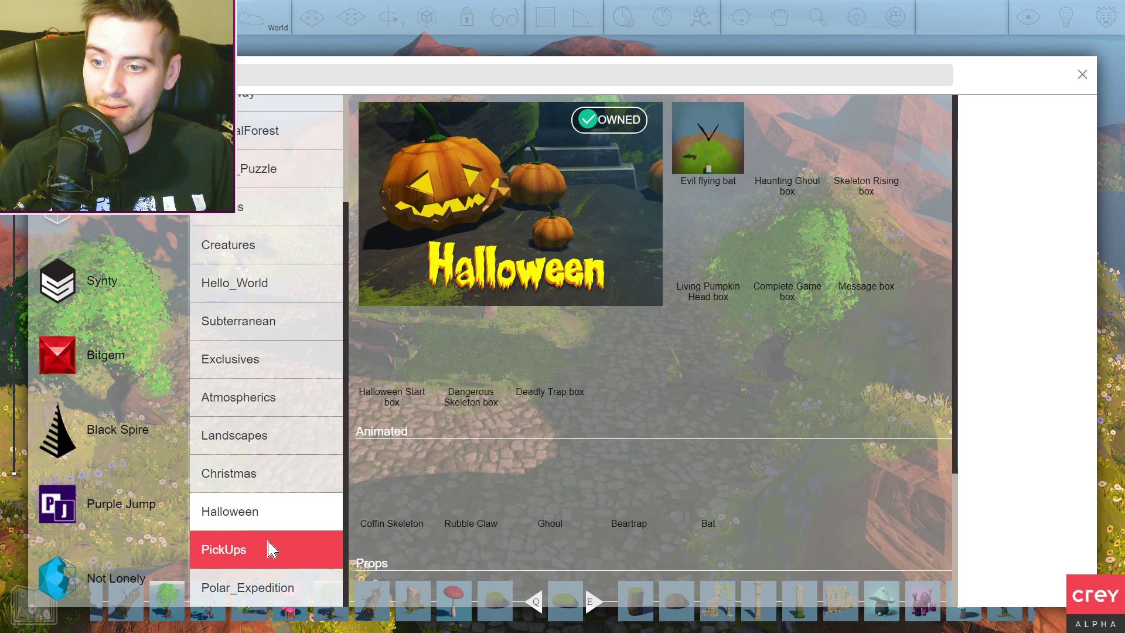
{"action": "left_click", "coordinate": [271, 550]}
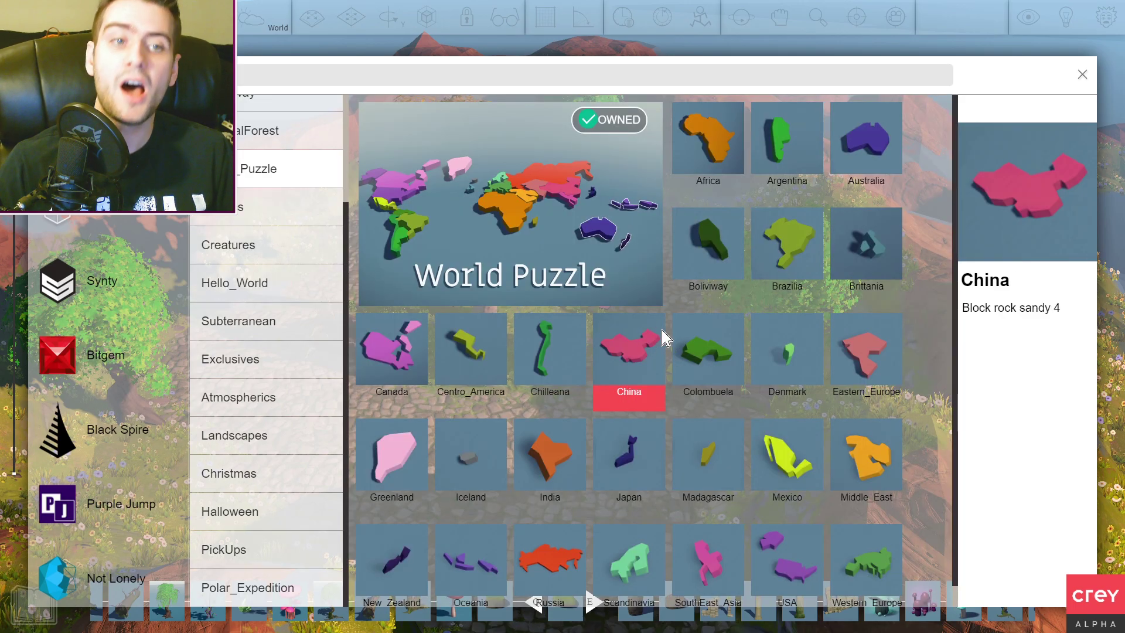
{"action": "scroll", "coordinate": [261, 259], "scroll_direction": "up", "scroll_amount": 3}
{"action": "left_click", "coordinate": [257, 227]}
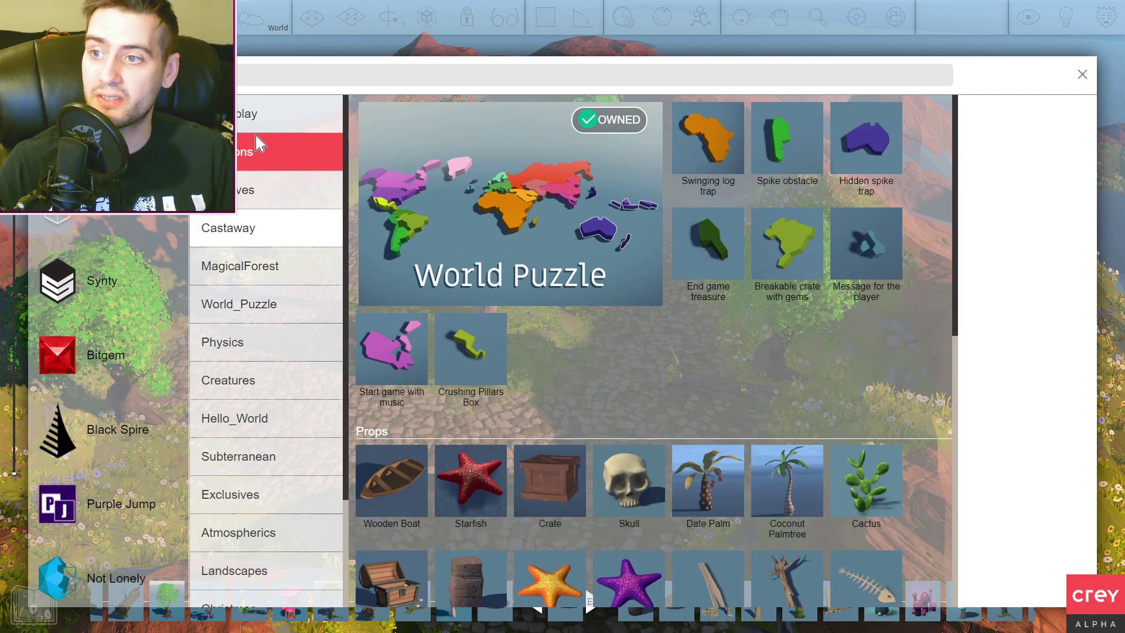
{"action": "left_click", "coordinate": [260, 152]}
{"action": "left_click", "coordinate": [259, 114]}
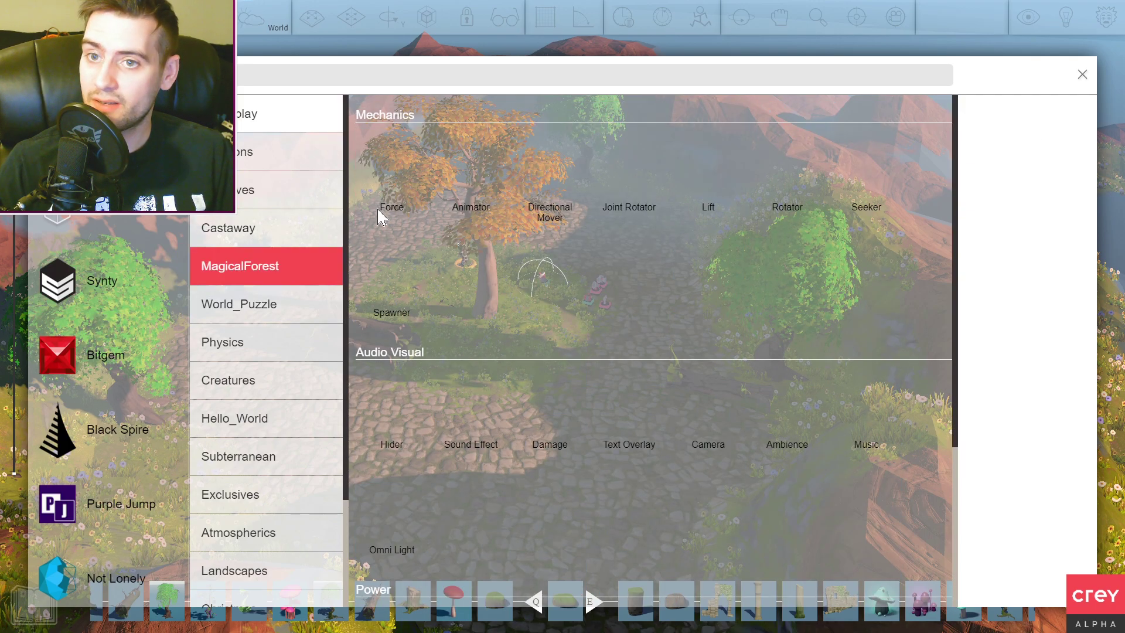
{"action": "scroll", "coordinate": [493, 189], "scroll_direction": "down", "scroll_amount": 5}
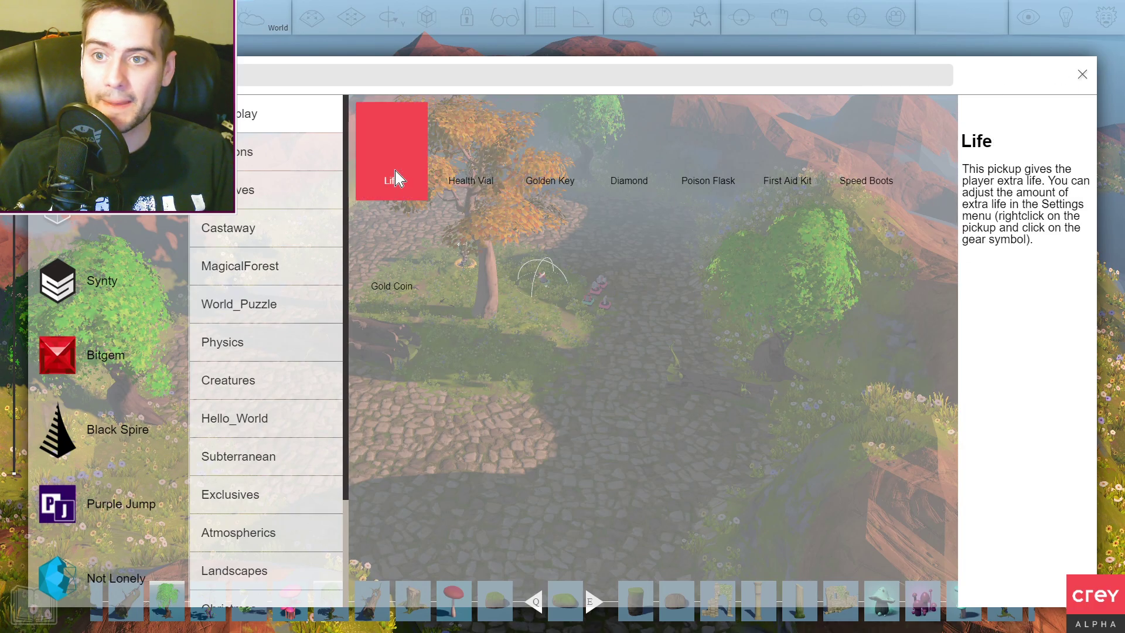
{"action": "left_click", "coordinate": [392, 290]}
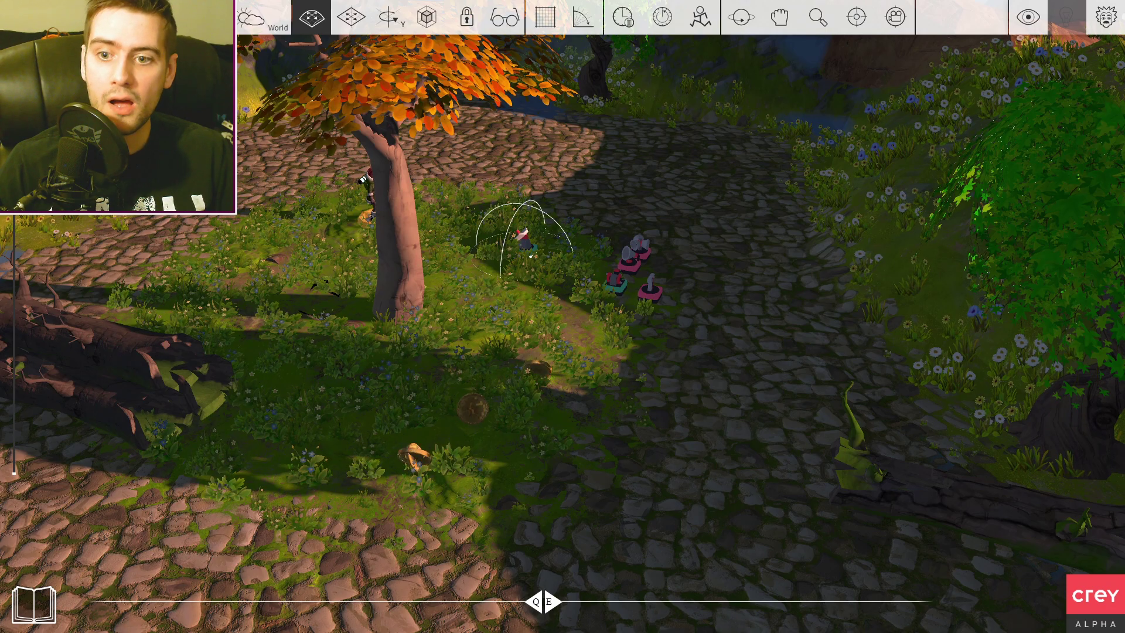
{"action": "scroll", "coordinate": [563, 317], "scroll_direction": "down", "scroll_amount": 2}
{"action": "scroll", "coordinate": [563, 316], "scroll_direction": "down", "scroll_amount": 2}
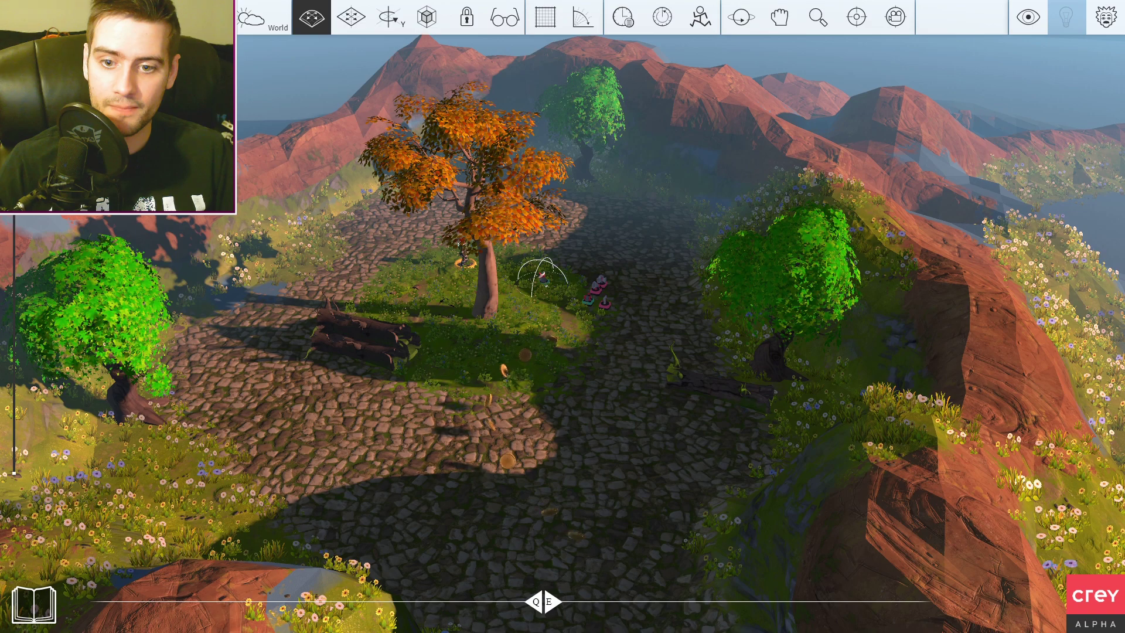
{"action": "scroll", "coordinate": [562, 317], "scroll_direction": "down", "scroll_amount": 1}
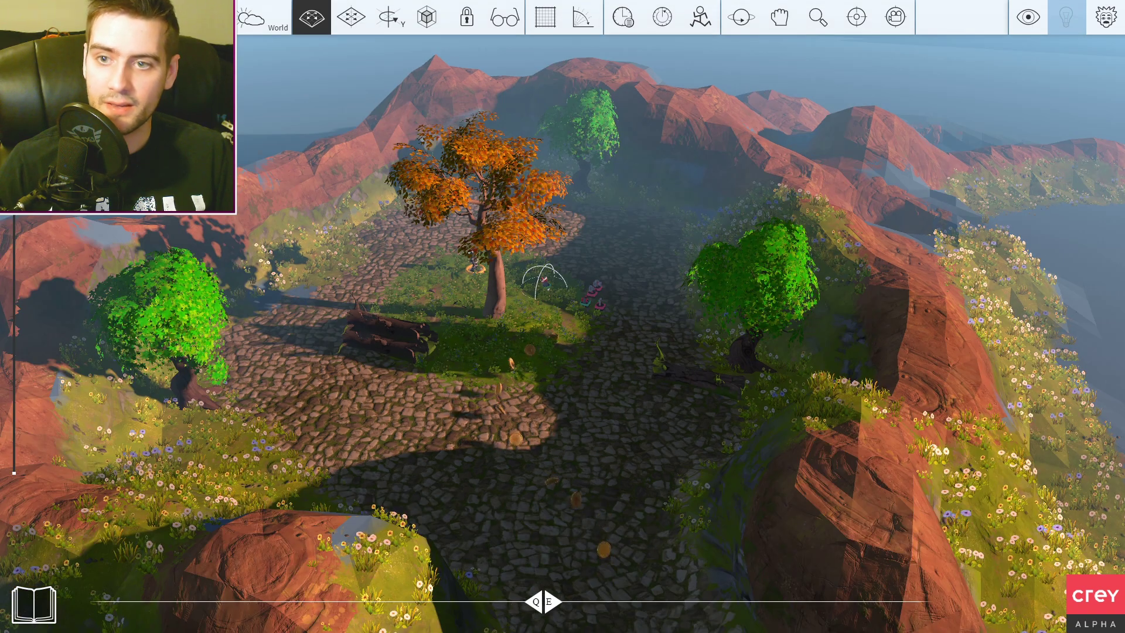
Step: Open the World settings strip with Environment, Water, Filter, Fog and Terrain
{"action": "left_click", "coordinate": [275, 26]}
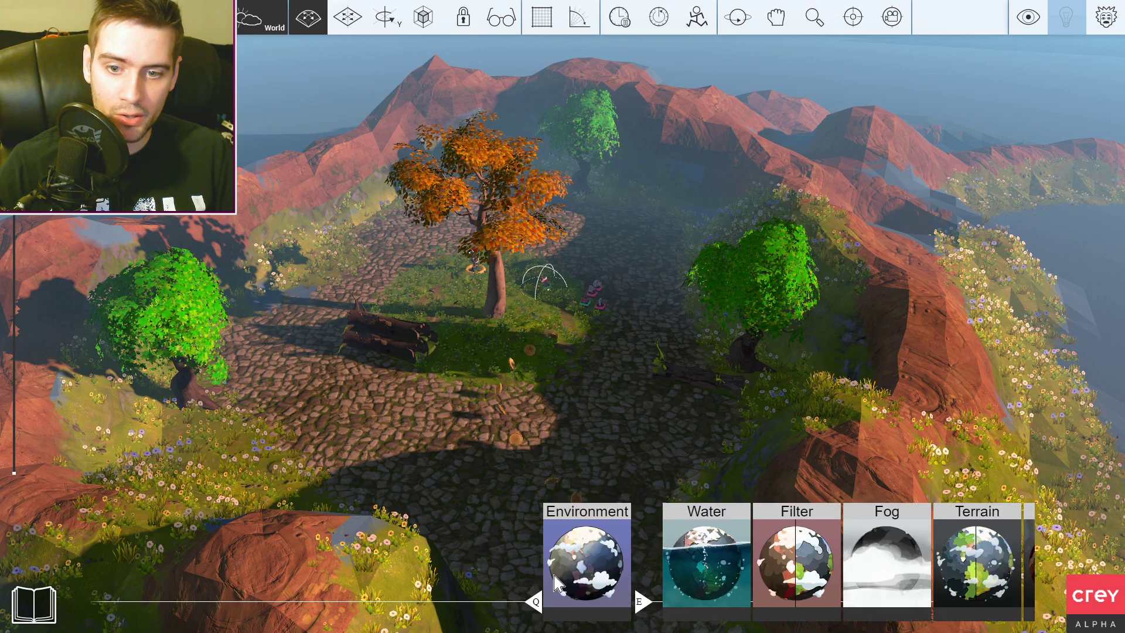
Step: Go to the Fog settings and lower the fog density
{"action": "left_click", "coordinate": [640, 603]}
{"action": "left_click", "coordinate": [652, 596]}
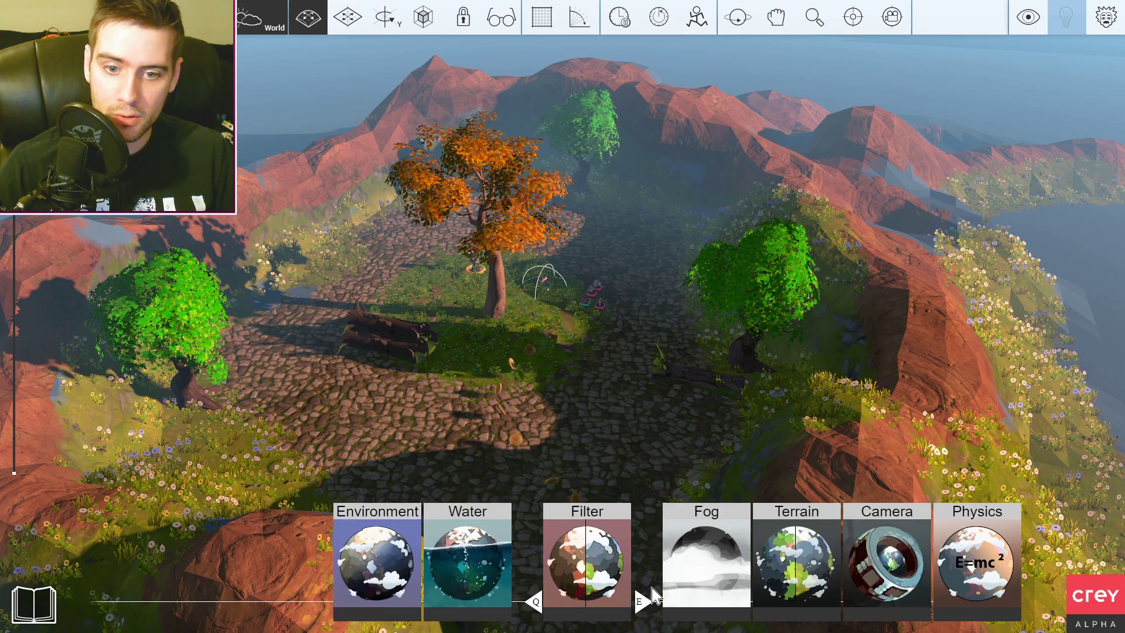
{"action": "left_click", "coordinate": [664, 596]}
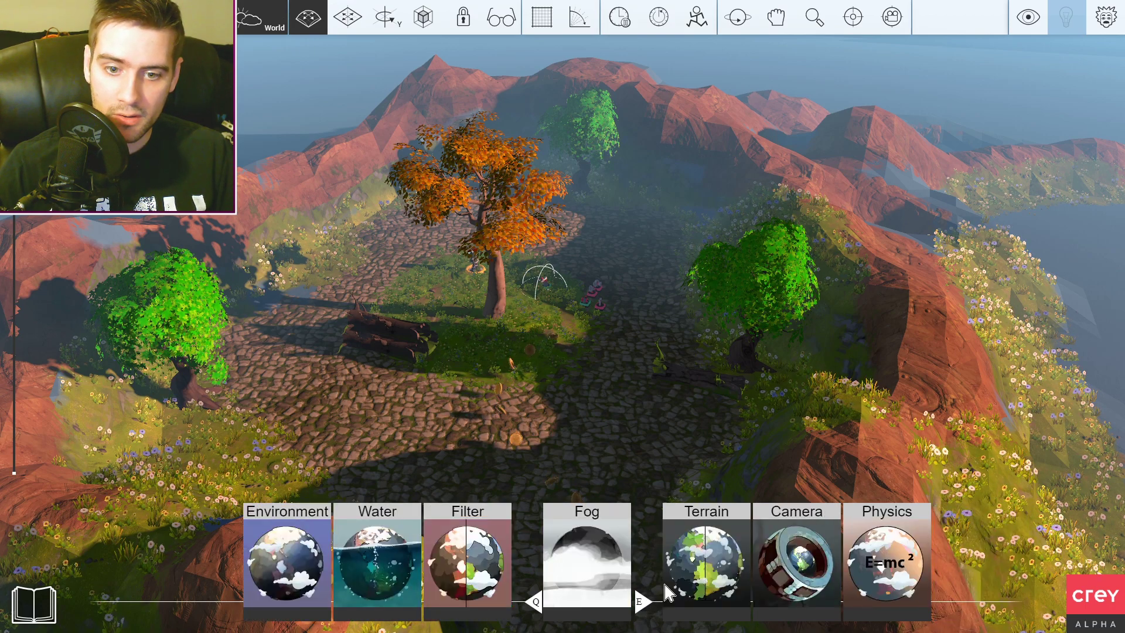
{"action": "left_click", "coordinate": [607, 571]}
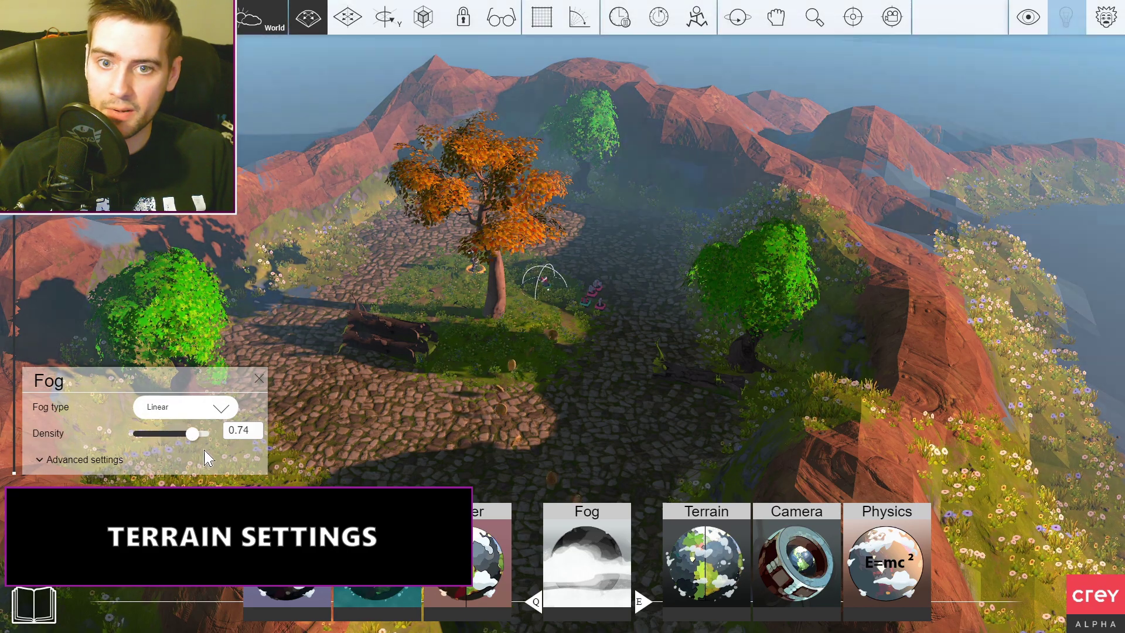
{"action": "left_click_drag", "start_coordinate": [175, 448], "coordinate": [173, 453]}
Step: Set the terrain foliage scale to 1.42 and the cobblestone UV scale to 1.22
{"action": "left_click", "coordinate": [677, 597]}
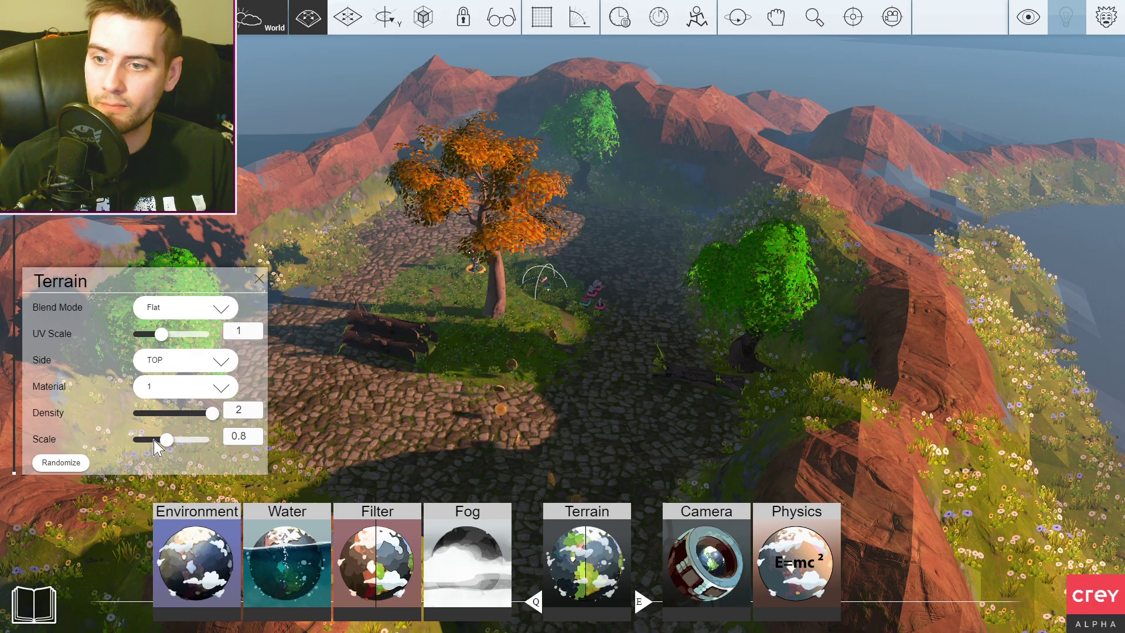
{"action": "mouse_move", "coordinate": [170, 448]}
{"action": "left_mouse_down"}
{"action": "mouse_move", "coordinate": [221, 451]}
{"action": "mouse_move", "coordinate": [186, 457]}
{"action": "left_mouse_up"}
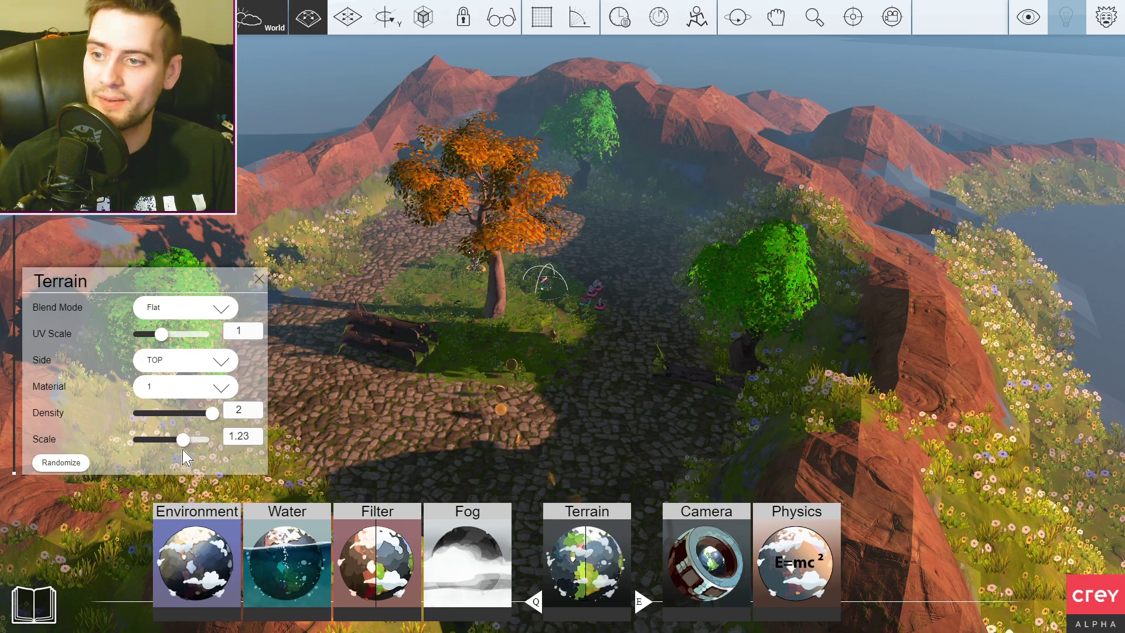
{"action": "left_click_drag", "start_coordinate": [185, 455], "coordinate": [195, 450]}
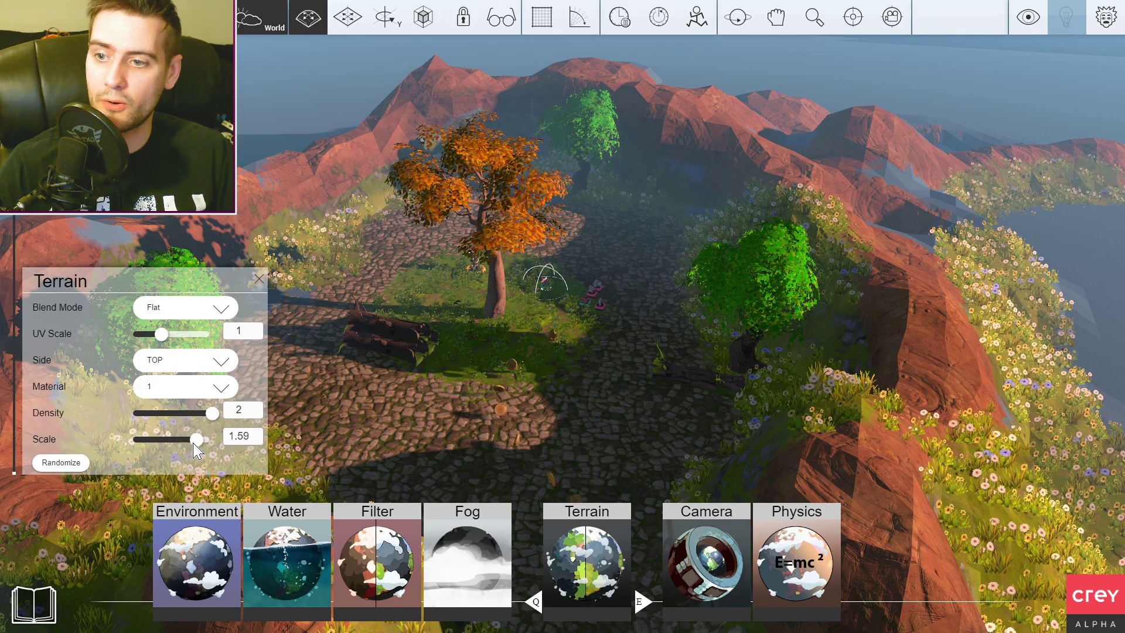
{"action": "mouse_move", "coordinate": [164, 341]}
{"action": "left_mouse_down"}
{"action": "mouse_move", "coordinate": [151, 342]}
{"action": "mouse_move", "coordinate": [163, 343]}
{"action": "left_mouse_up"}
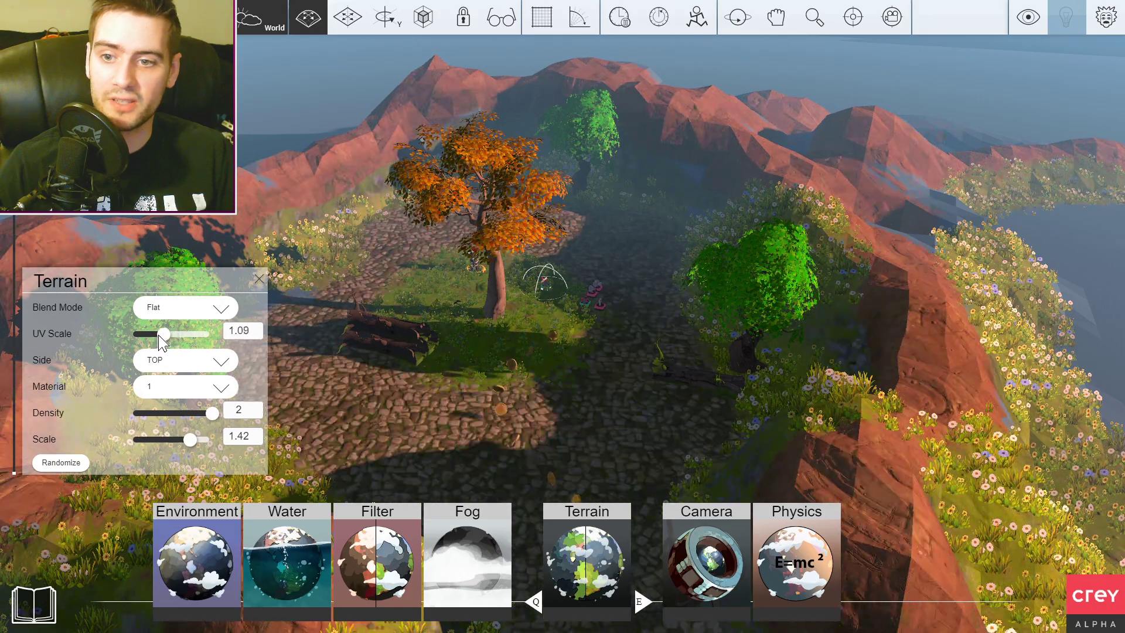
{"action": "left_click_drag", "start_coordinate": [162, 342], "coordinate": [172, 341]}
Step: Reposition the sun on the Environment dial to brighten the scene and shift shadows
{"action": "key", "text": "q"}
{"action": "key", "text": "q"}
{"action": "key", "text": "q"}
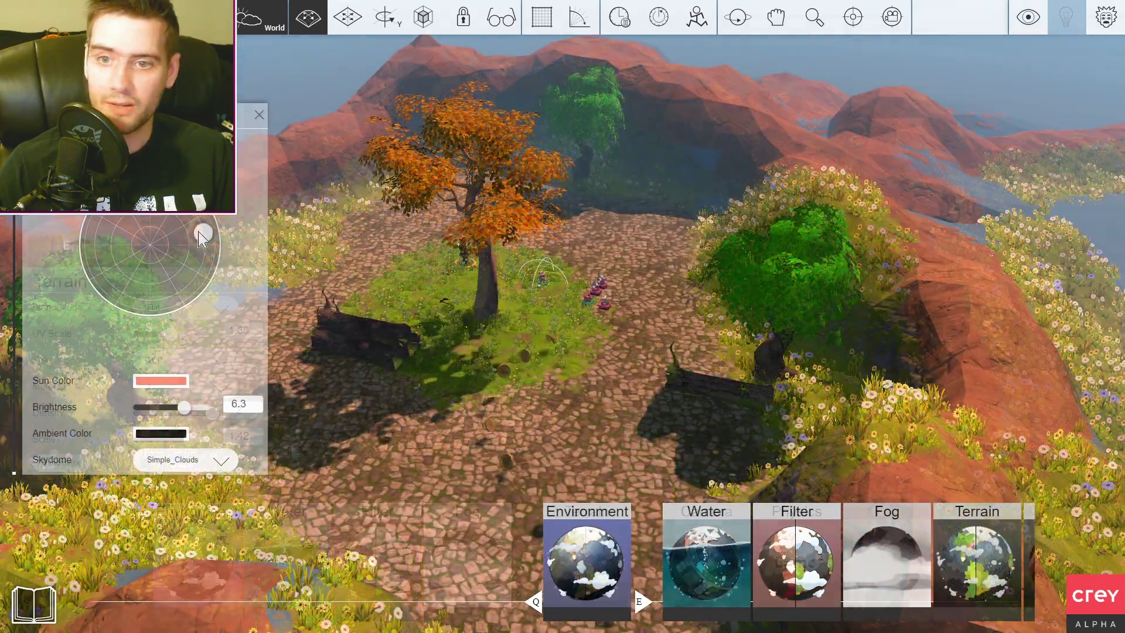
{"action": "mouse_move", "coordinate": [201, 232]}
{"action": "left_mouse_down"}
{"action": "mouse_move", "coordinate": [99, 249]}
{"action": "mouse_move", "coordinate": [170, 230]}
{"action": "mouse_move", "coordinate": [169, 213]}
{"action": "mouse_move", "coordinate": [146, 220]}
{"action": "left_mouse_up"}
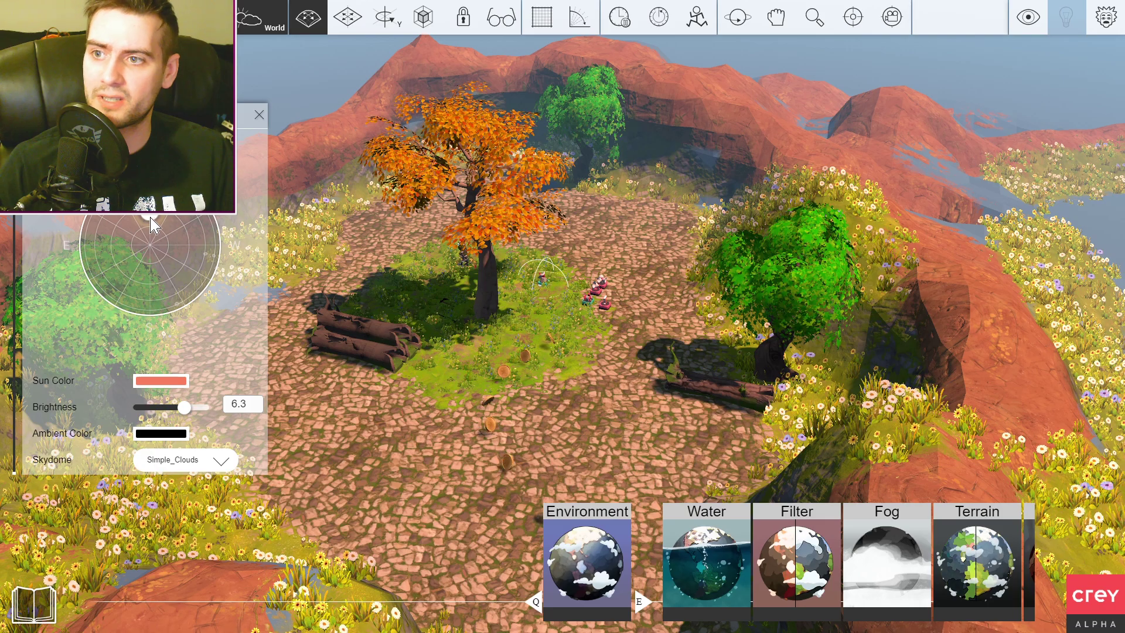
{"action": "mouse_move", "coordinate": [152, 225]}
{"action": "left_mouse_down"}
{"action": "mouse_move", "coordinate": [196, 250]}
{"action": "mouse_move", "coordinate": [131, 244]}
{"action": "mouse_move", "coordinate": [128, 228]}
{"action": "left_mouse_up"}
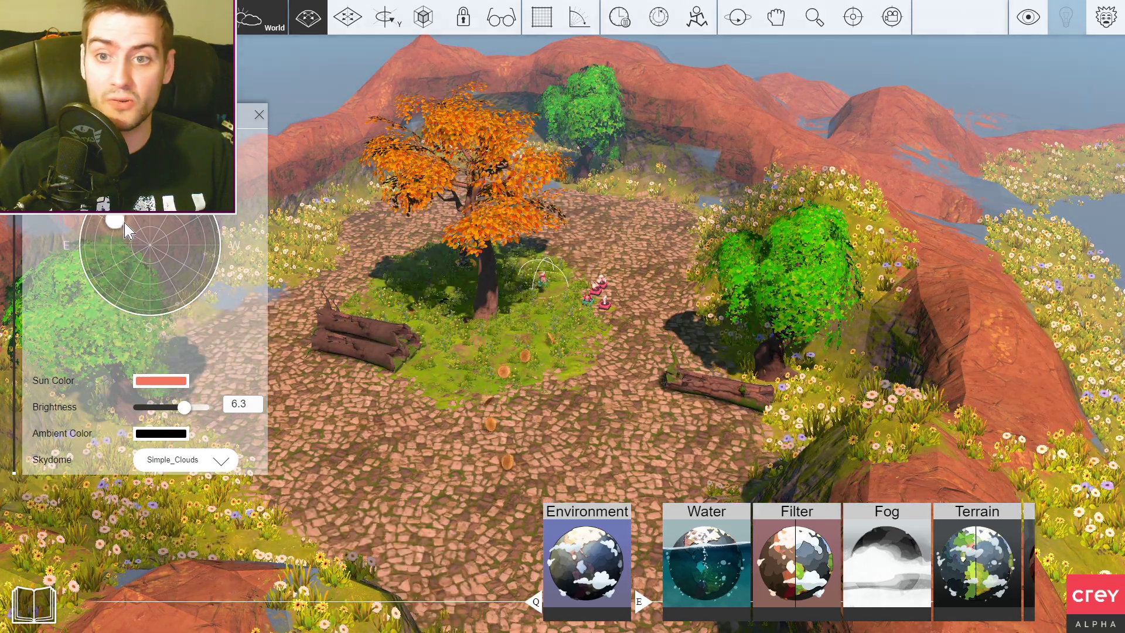
{"action": "left_click_drag", "start_coordinate": [128, 228], "coordinate": [138, 222]}
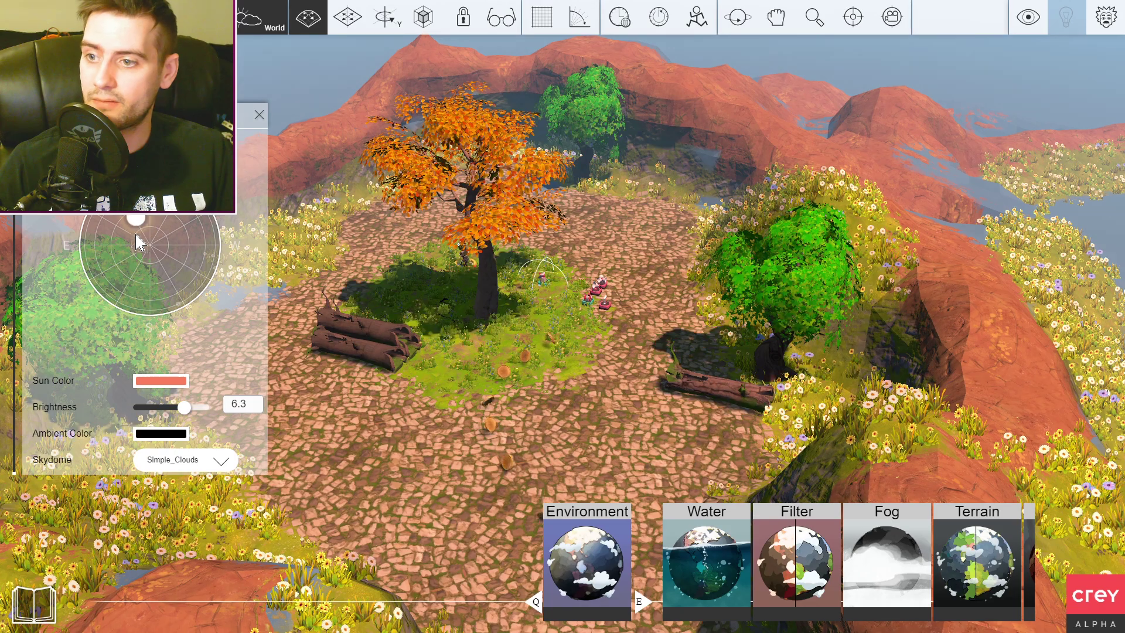
Step: Change the sun colour from orange-red to a pale warm white
{"action": "left_click", "coordinate": [161, 384]}
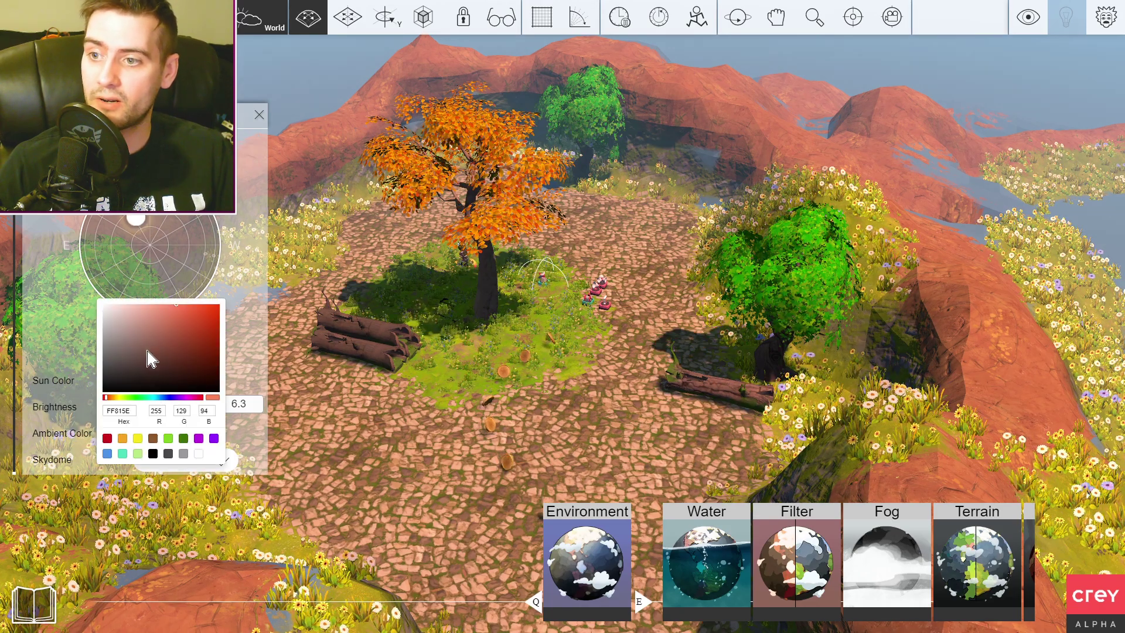
{"action": "mouse_move", "coordinate": [146, 365]}
{"action": "left_mouse_down"}
{"action": "mouse_move", "coordinate": [118, 328]}
{"action": "mouse_move", "coordinate": [134, 322]}
{"action": "left_mouse_up"}
{"action": "mouse_move", "coordinate": [141, 397]}
{"action": "left_mouse_down"}
{"action": "mouse_move", "coordinate": [157, 397]}
{"action": "mouse_move", "coordinate": [115, 397]}
{"action": "left_mouse_up"}
{"action": "left_click", "coordinate": [263, 120]}
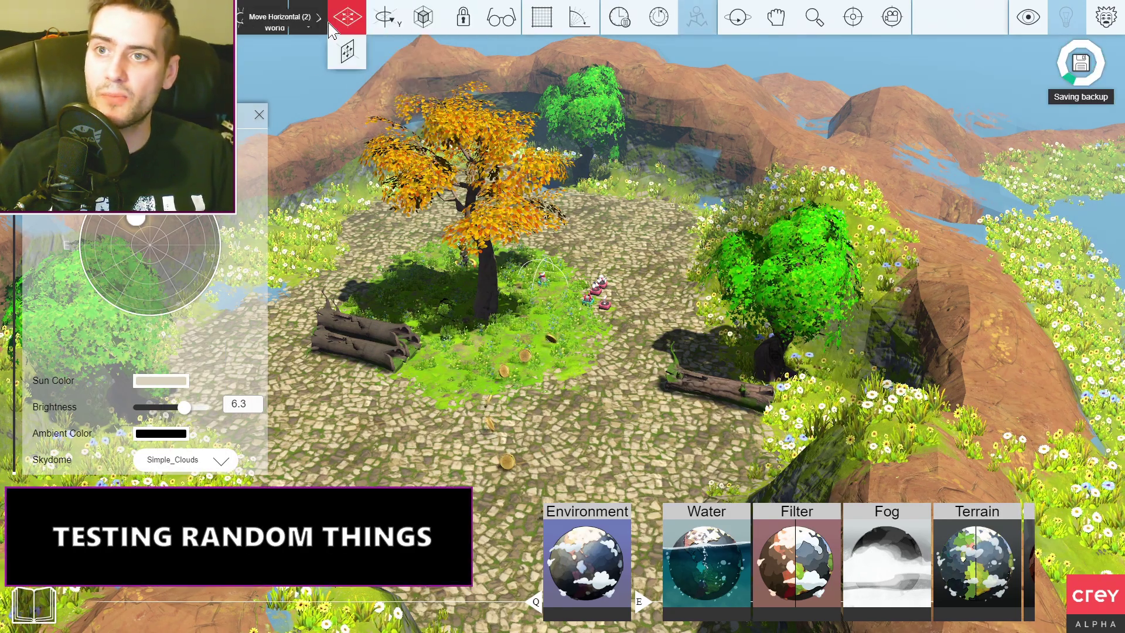
Step: Rotate the stacked hollow tree trunks by tilting them and turning them on the vertical axis
{"action": "left_click", "coordinate": [391, 22]}
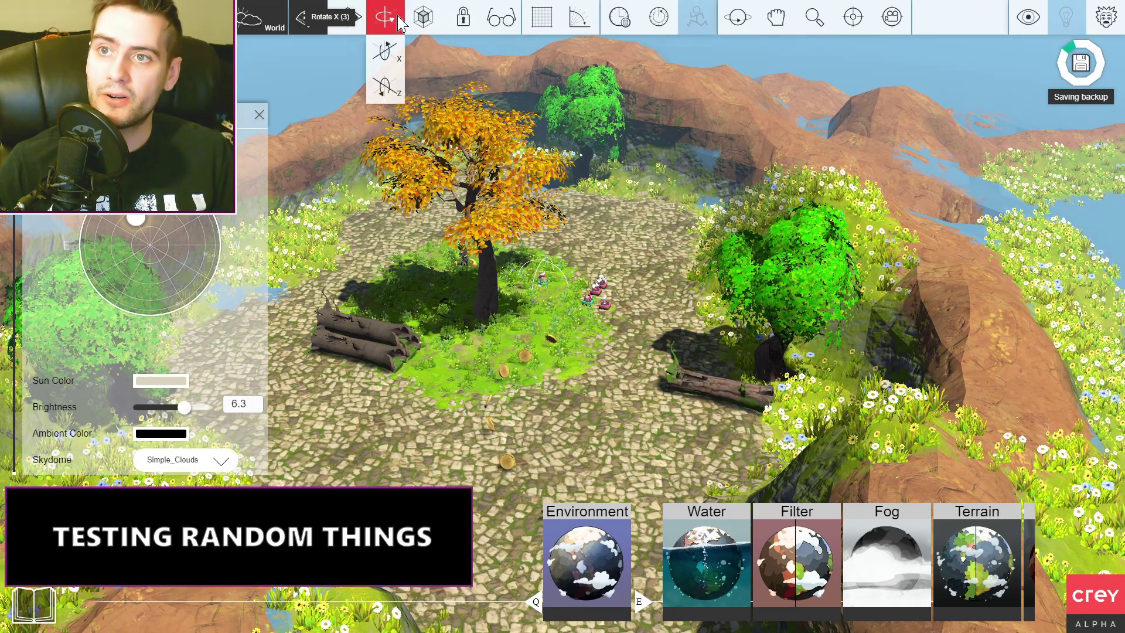
{"action": "scroll", "coordinate": [488, 211], "scroll_direction": "up", "scroll_amount": 3}
{"action": "scroll", "coordinate": [466, 290], "scroll_direction": "up", "scroll_amount": 2}
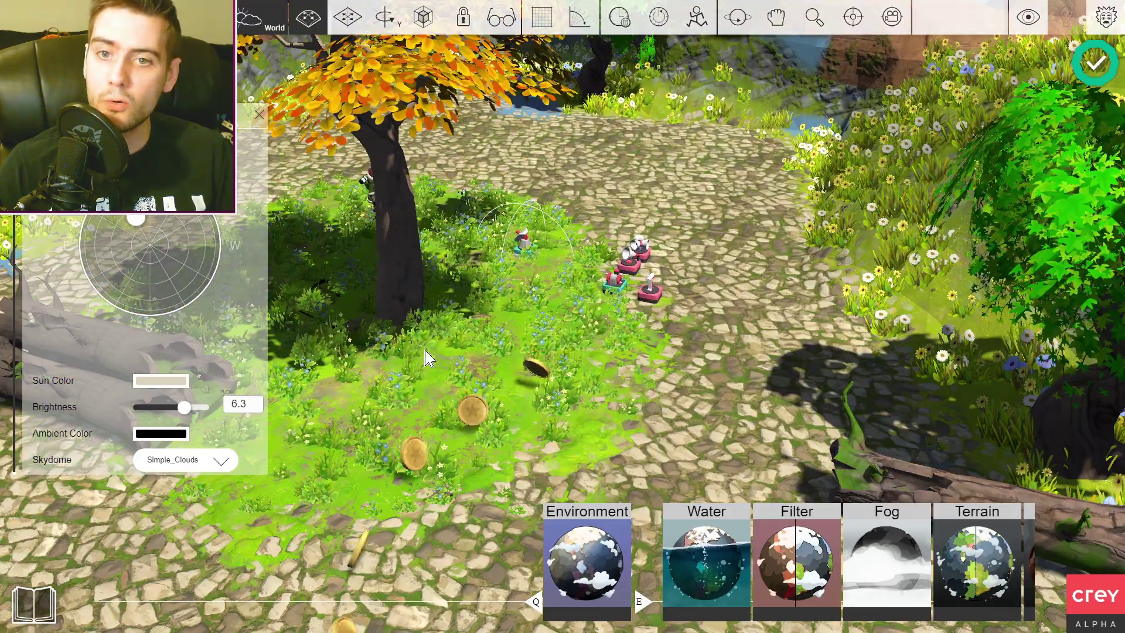
{"action": "scroll", "coordinate": [442, 366], "scroll_direction": "up", "scroll_amount": 2}
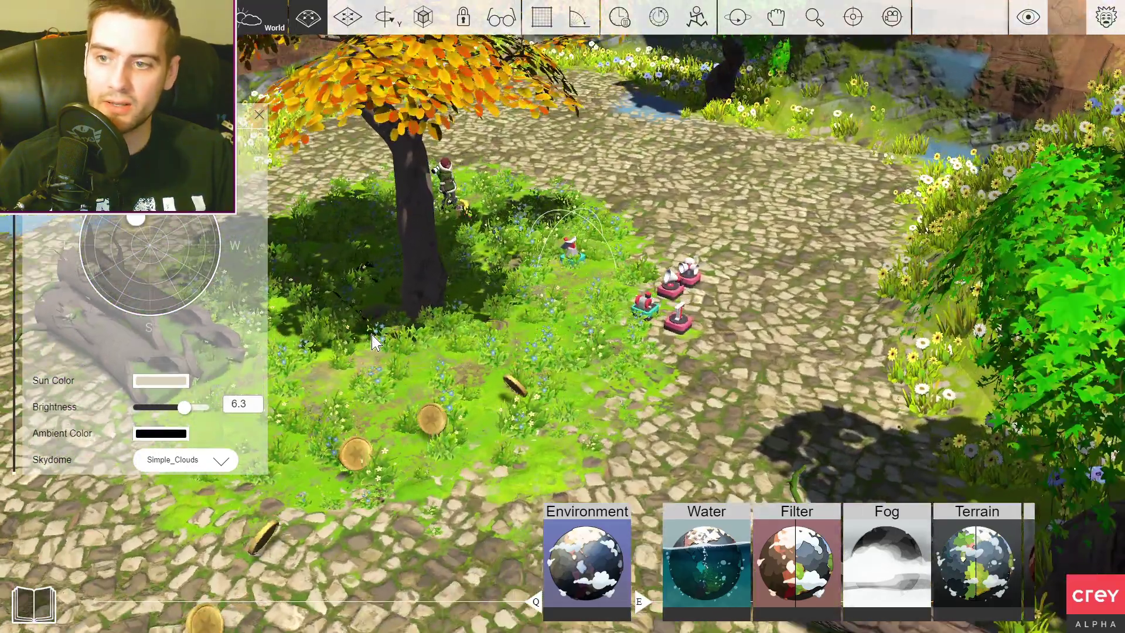
{"action": "middle_click_drag", "start_coordinate": [442, 366], "coordinate": [531, 372]}
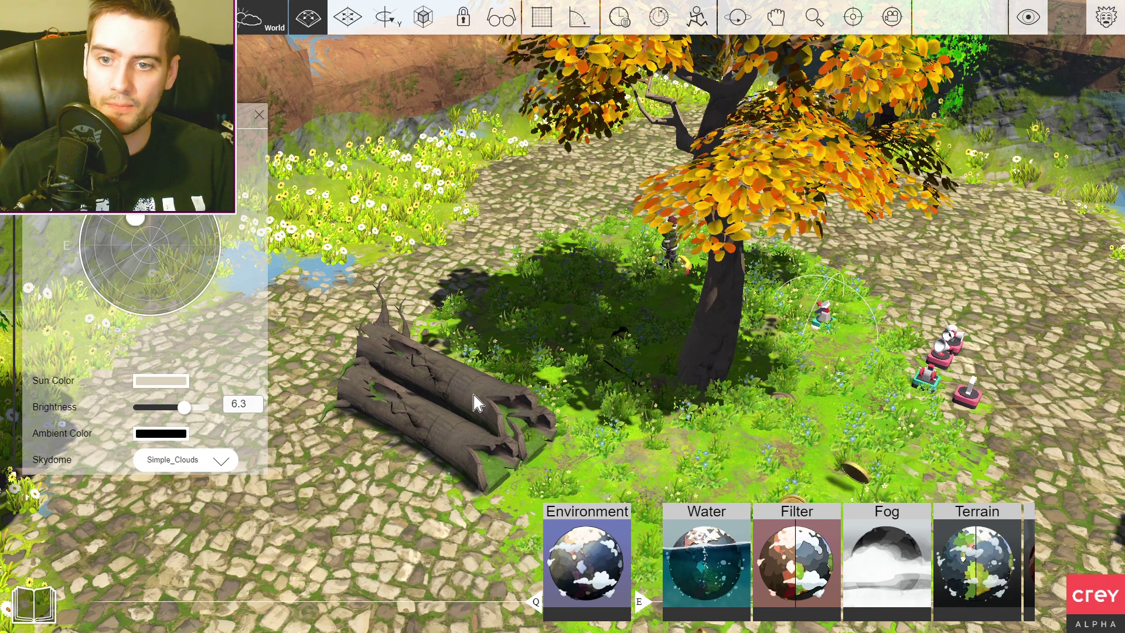
{"action": "left_click", "coordinate": [495, 380]}
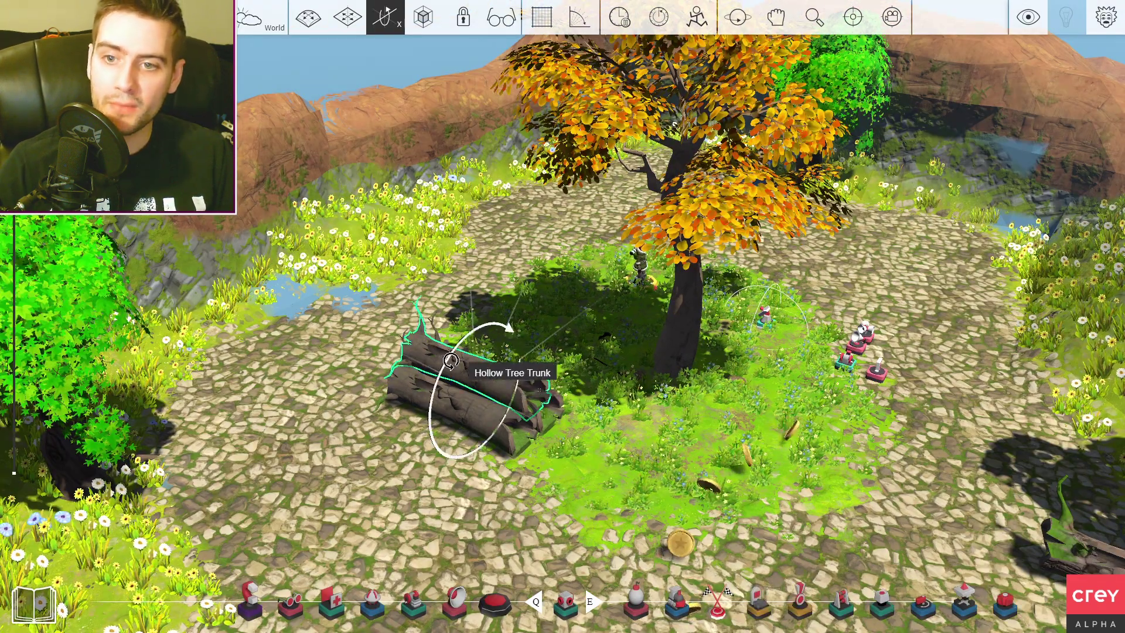
{"action": "left_click", "coordinate": [384, 17]}
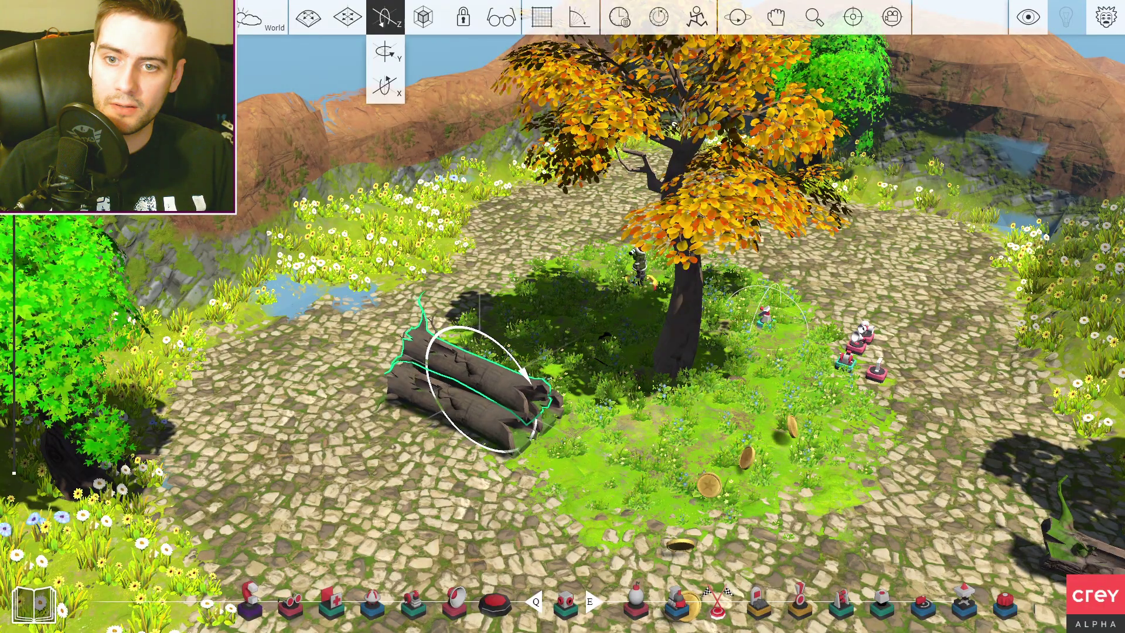
{"action": "left_click_drag", "start_coordinate": [525, 380], "coordinate": [516, 369]}
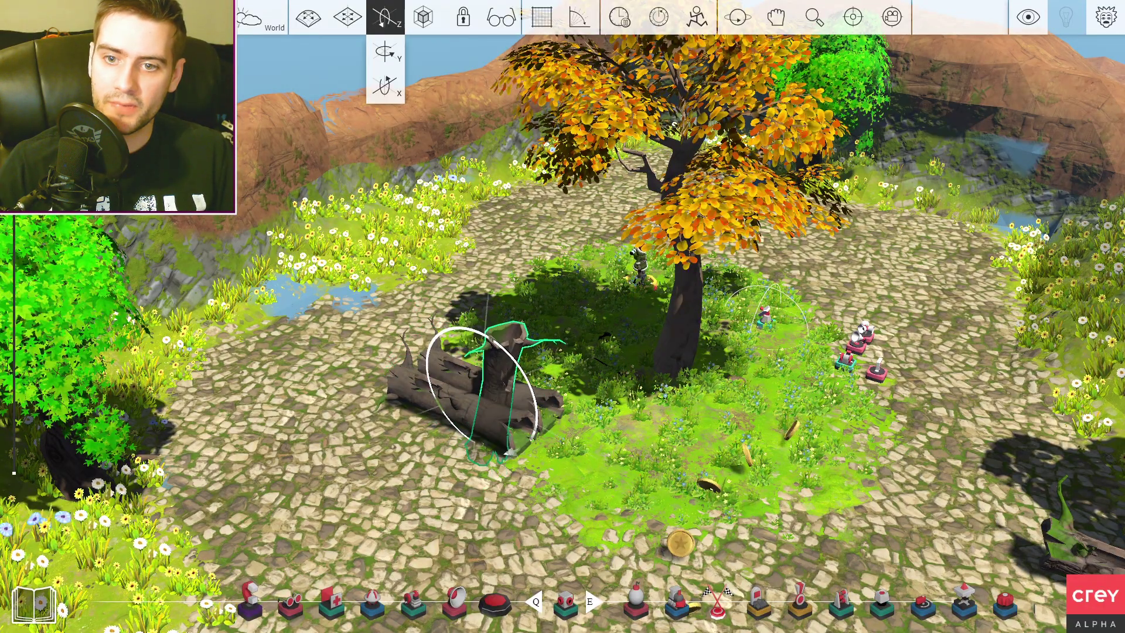
{"action": "left_click", "coordinate": [385, 53]}
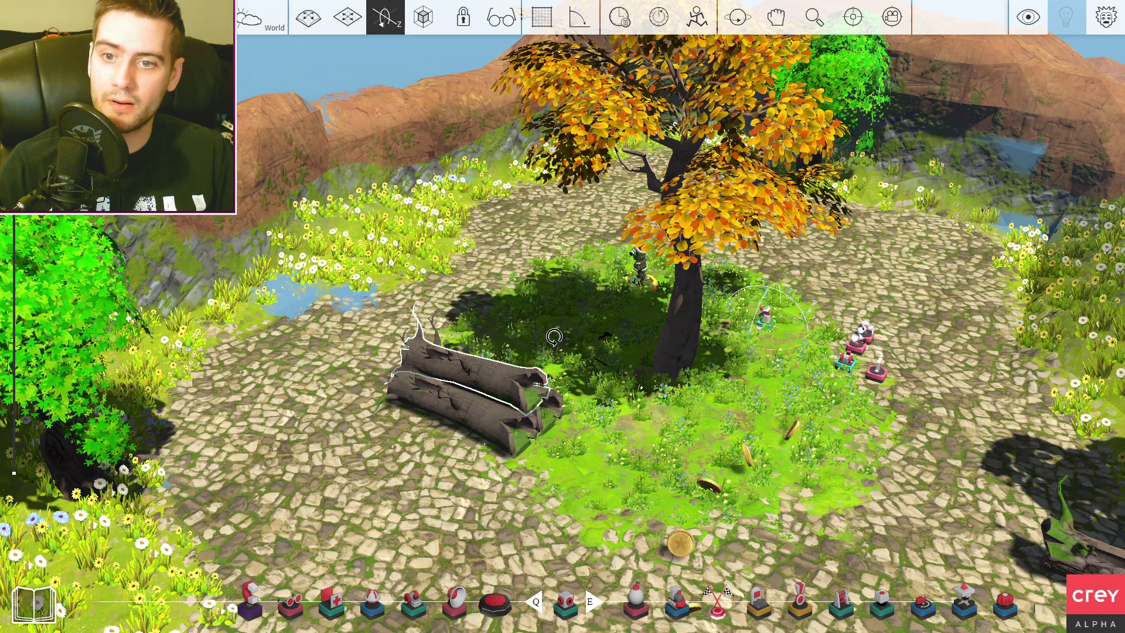
{"action": "left_click_drag", "start_coordinate": [509, 424], "coordinate": [532, 411]}
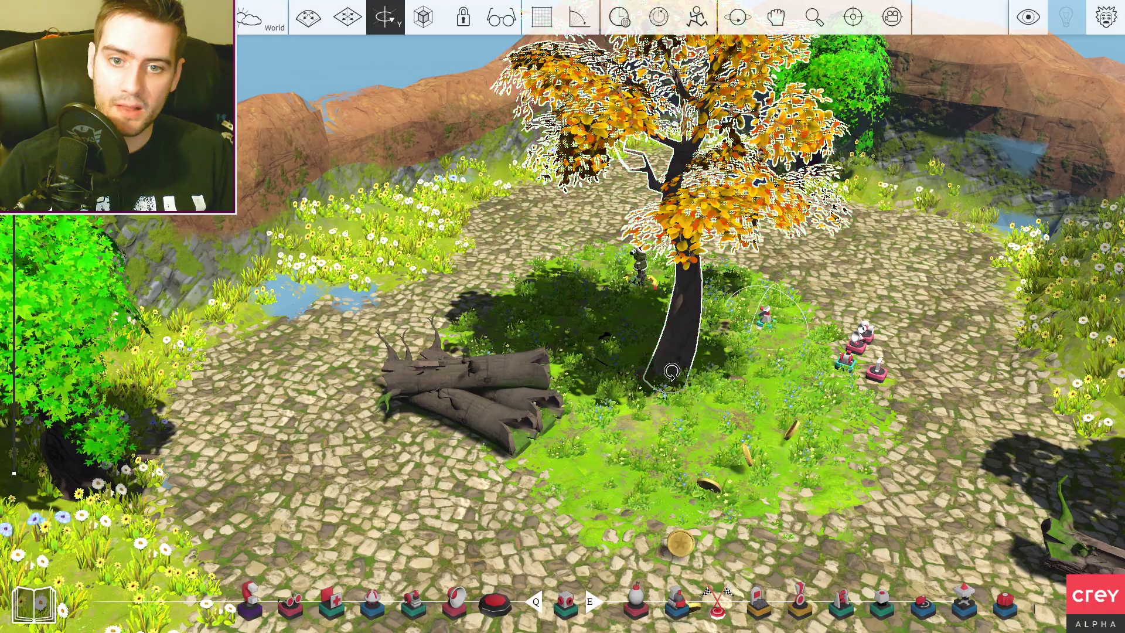
Step: Rotate the fallen log, enlarge it to about double size, and move a coin up the path
{"action": "left_click", "coordinate": [717, 352]}
{"action": "scroll", "coordinate": [223, 342], "scroll_direction": "down", "scroll_amount": 3}
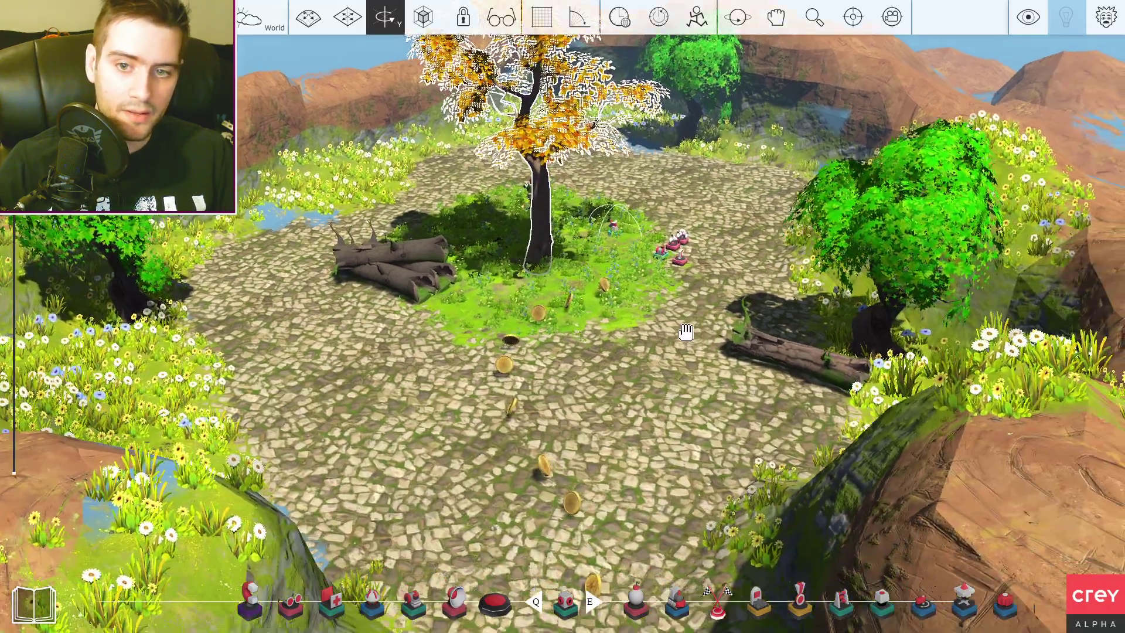
{"action": "middle_click_drag", "start_coordinate": [866, 420], "coordinate": [653, 389]}
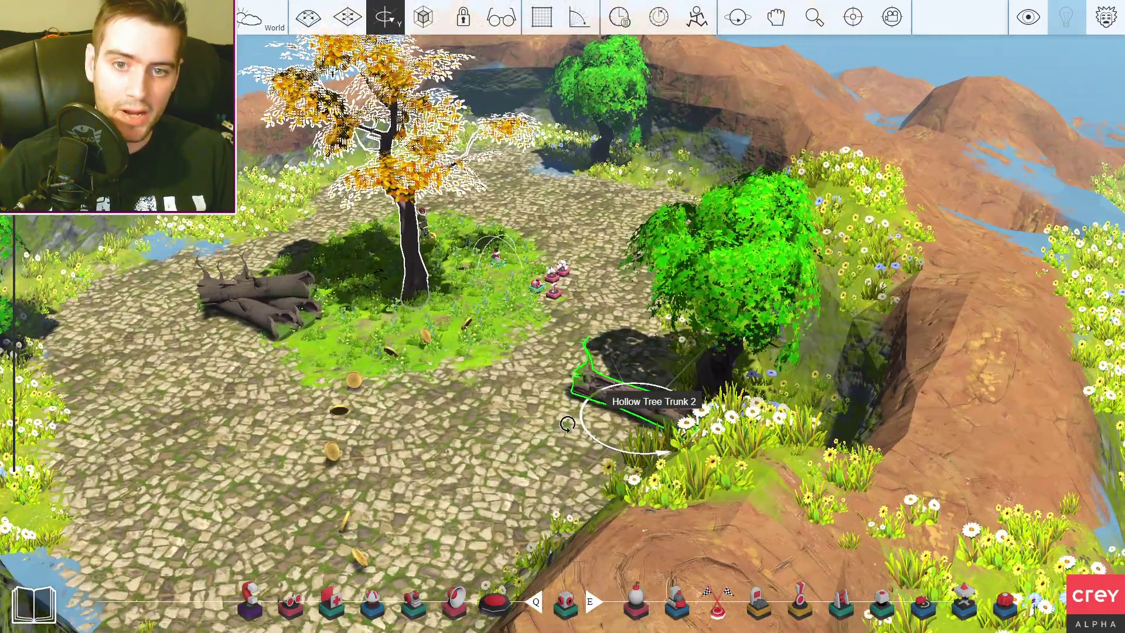
{"action": "scroll", "coordinate": [678, 503], "scroll_direction": "up", "scroll_amount": 3}
{"action": "left_click_drag", "start_coordinate": [704, 476], "coordinate": [686, 422]}
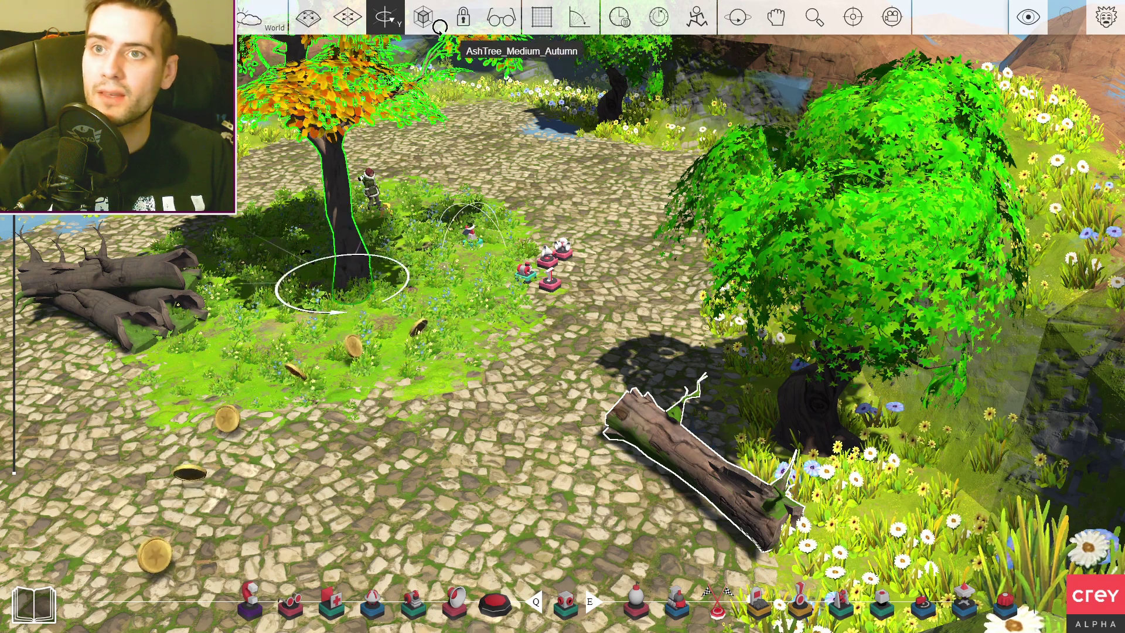
{"action": "left_click", "coordinate": [423, 20]}
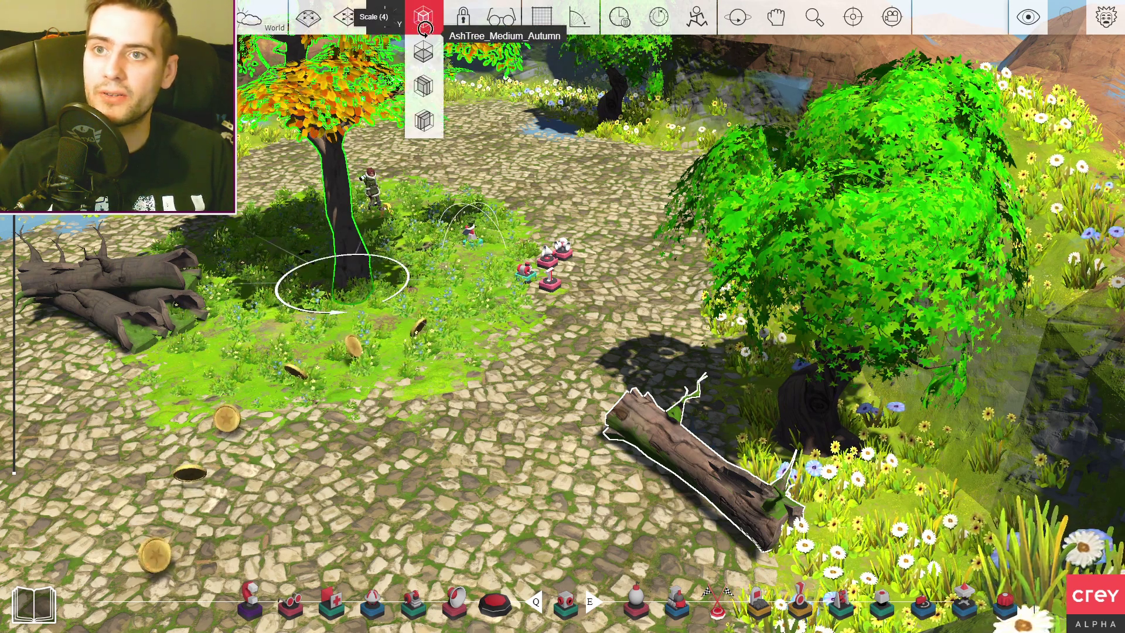
{"action": "left_click", "coordinate": [423, 51]}
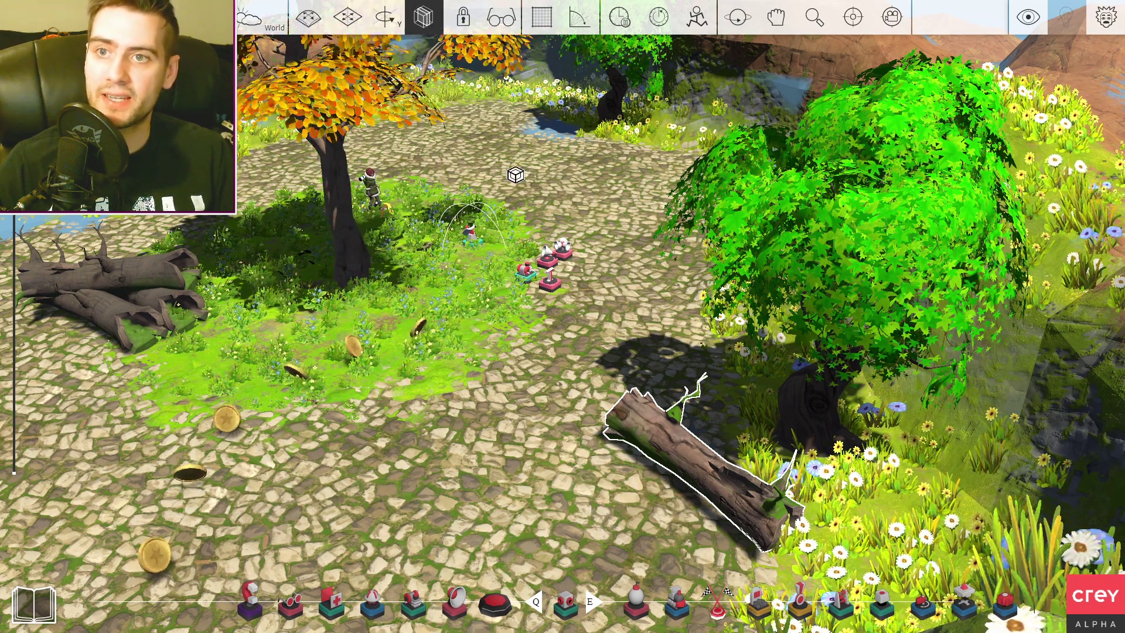
{"action": "left_click", "coordinate": [686, 457]}
{"action": "left_click_drag", "start_coordinate": [686, 458], "coordinate": [830, 585]}
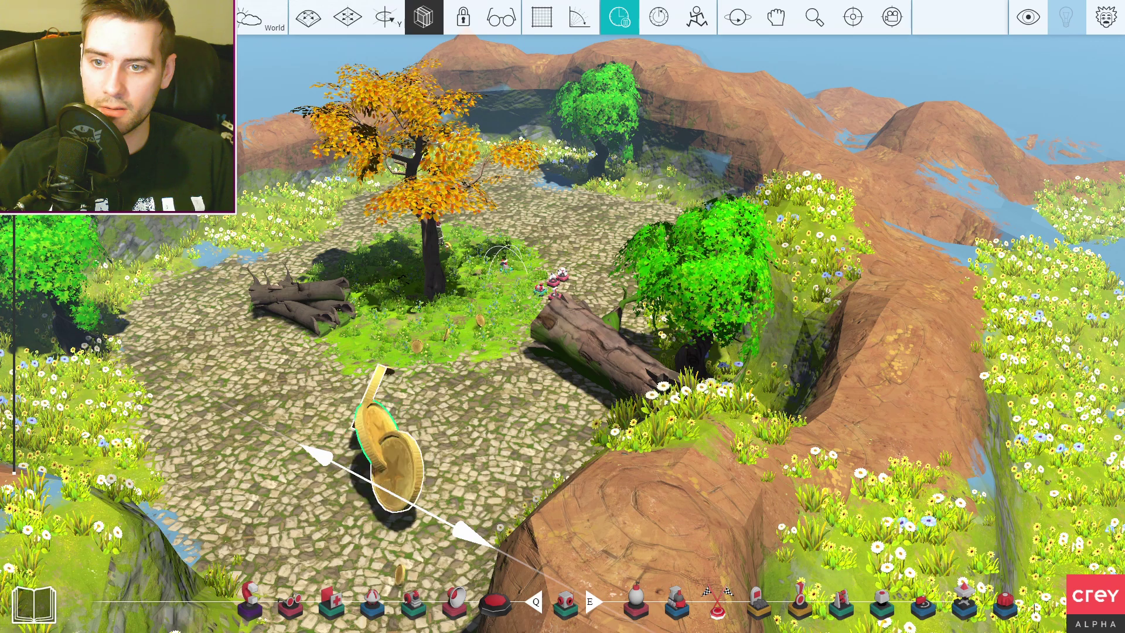
{"action": "left_click_drag", "start_coordinate": [395, 470], "coordinate": [368, 396]}
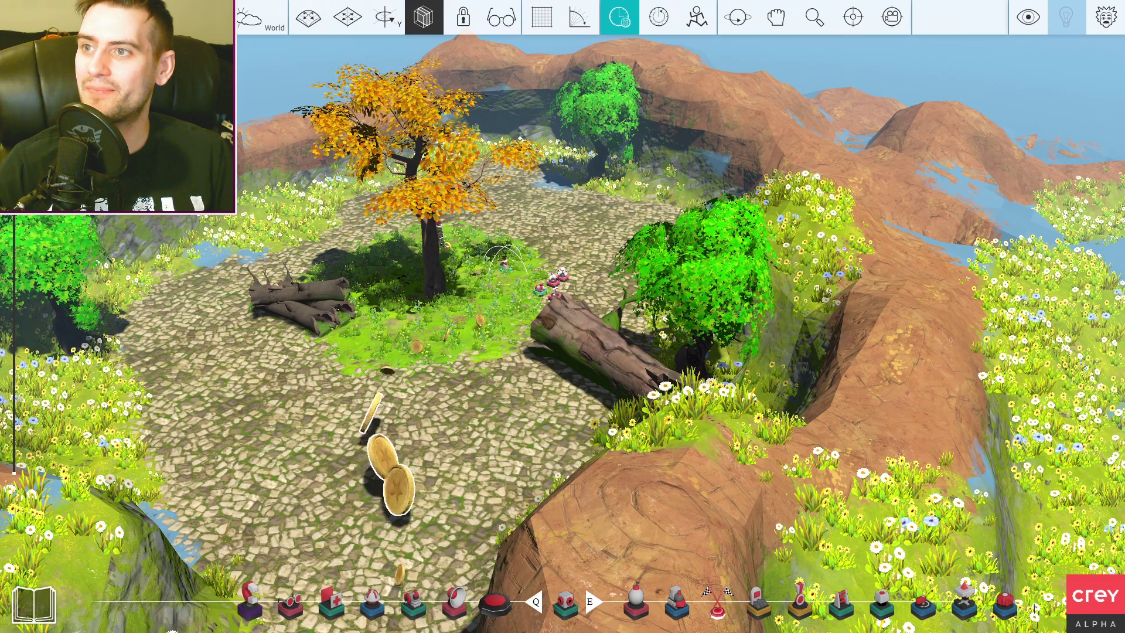
{"action": "scroll", "coordinate": [557, 264], "scroll_direction": "up", "scroll_amount": 5}
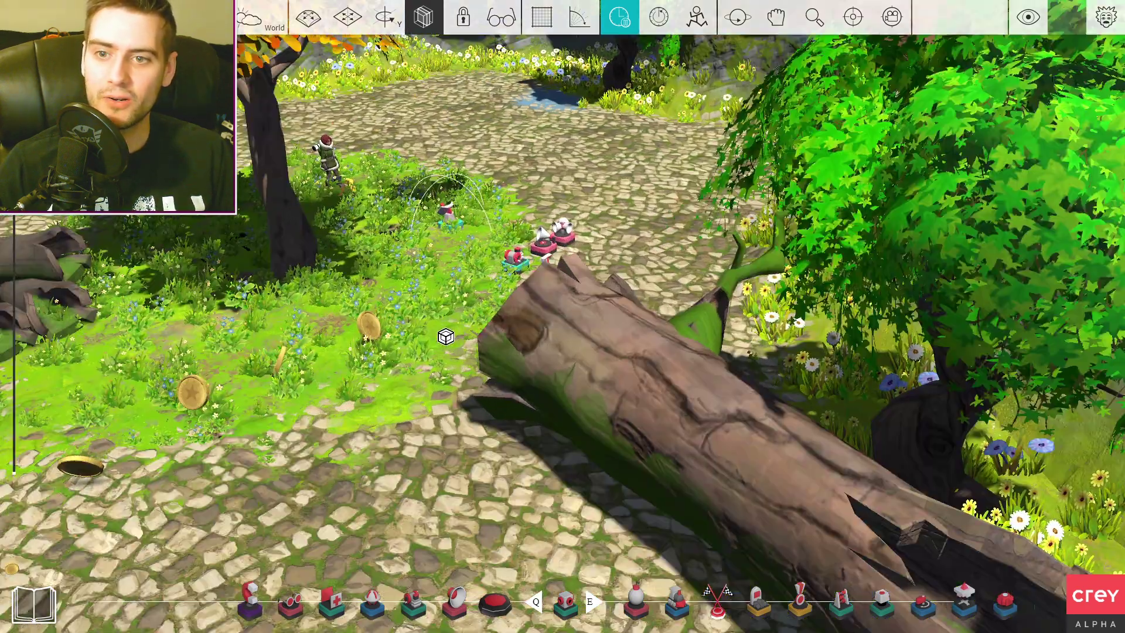
Step: Open the Start Point's properties and keep Player0 as its player
{"action": "key", "text": "Escape"}
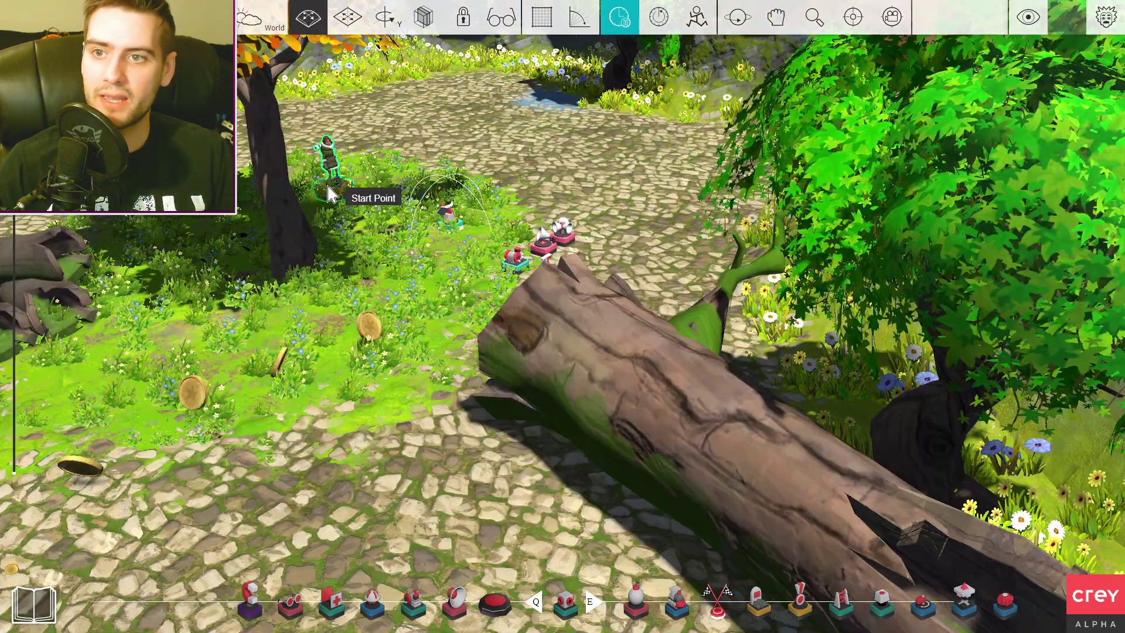
{"action": "left_click", "coordinate": [328, 195]}
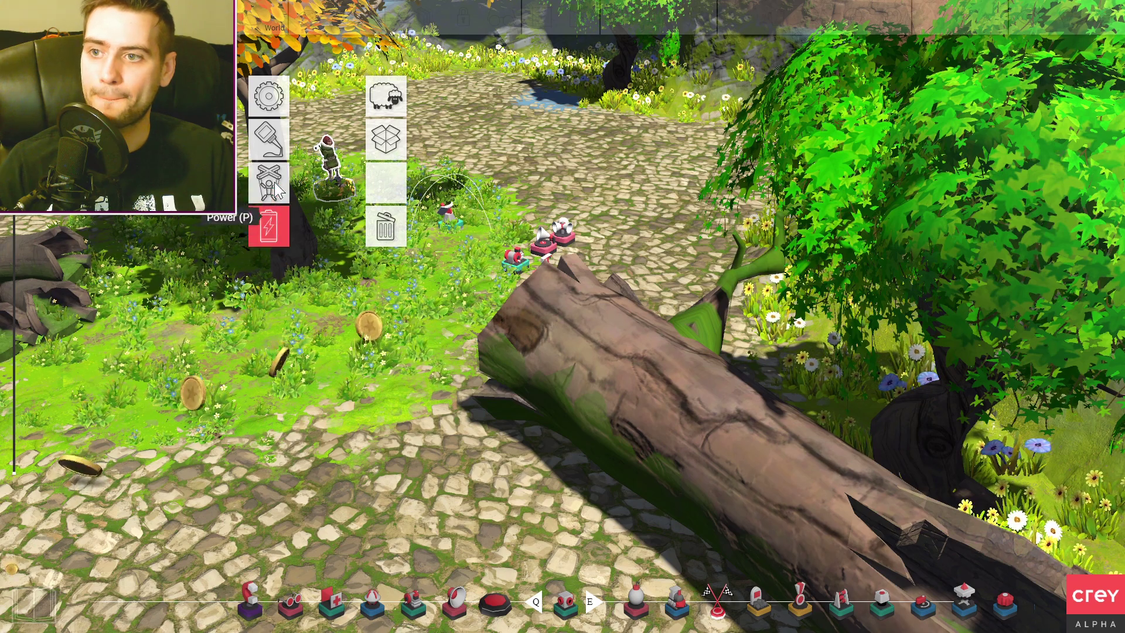
{"action": "left_click", "coordinate": [266, 100]}
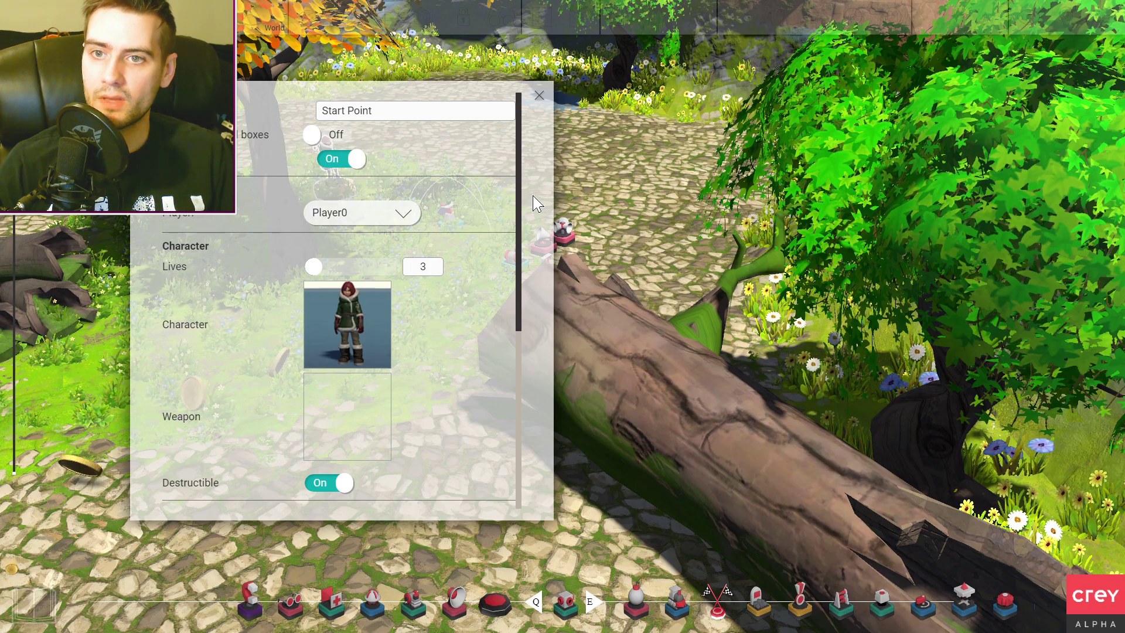
{"action": "scroll", "coordinate": [522, 220], "scroll_direction": "down", "scroll_amount": 1}
{"action": "left_click", "coordinate": [402, 178]}
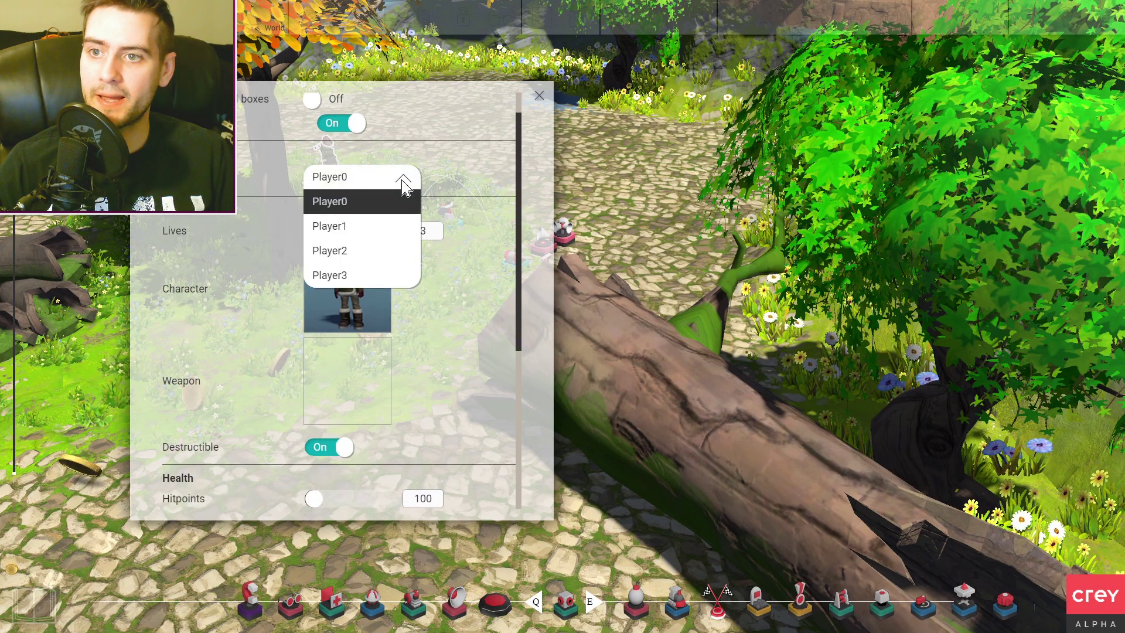
{"action": "left_click", "coordinate": [401, 182]}
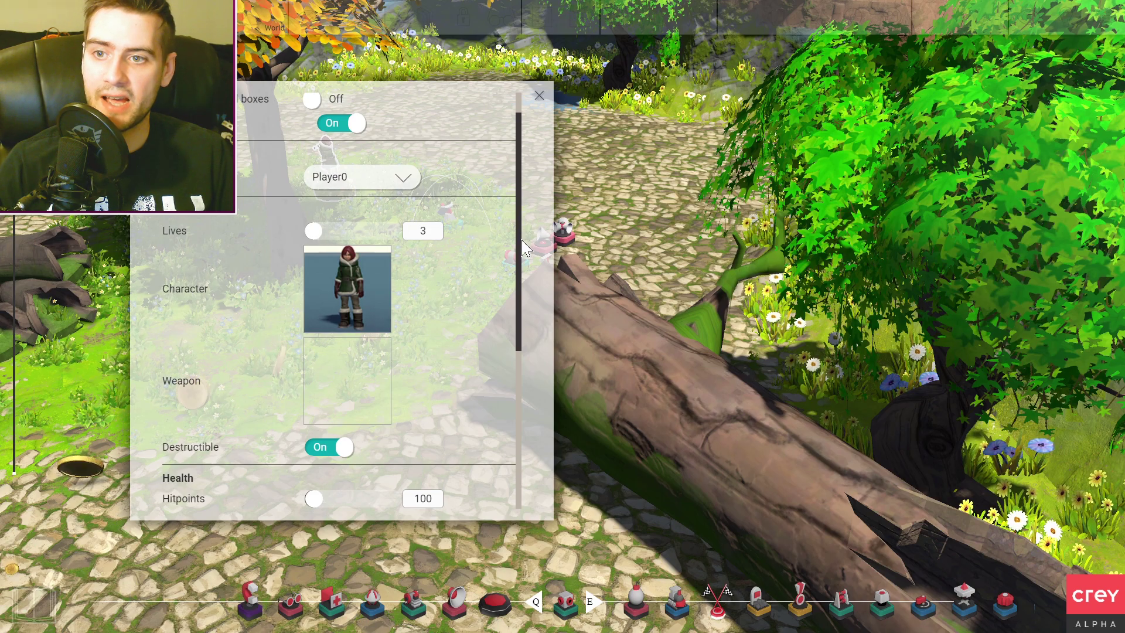
Step: Make Acki The Knight the player character, armed with the Acki Axe
{"action": "left_click", "coordinate": [335, 303]}
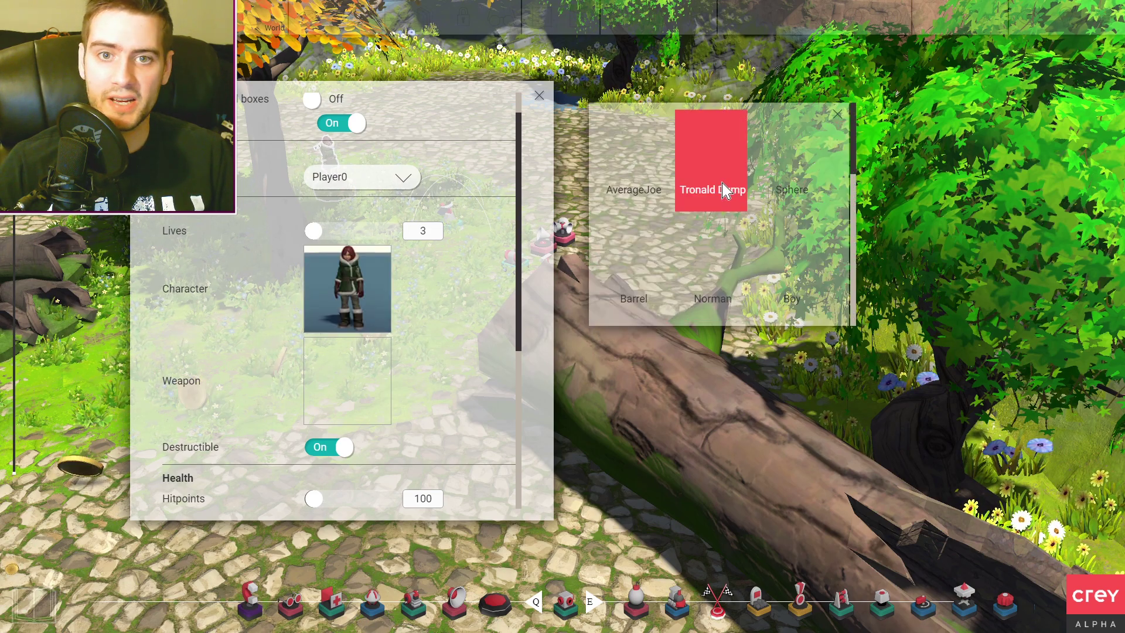
{"action": "scroll", "coordinate": [765, 264], "scroll_direction": "down", "scroll_amount": 2}
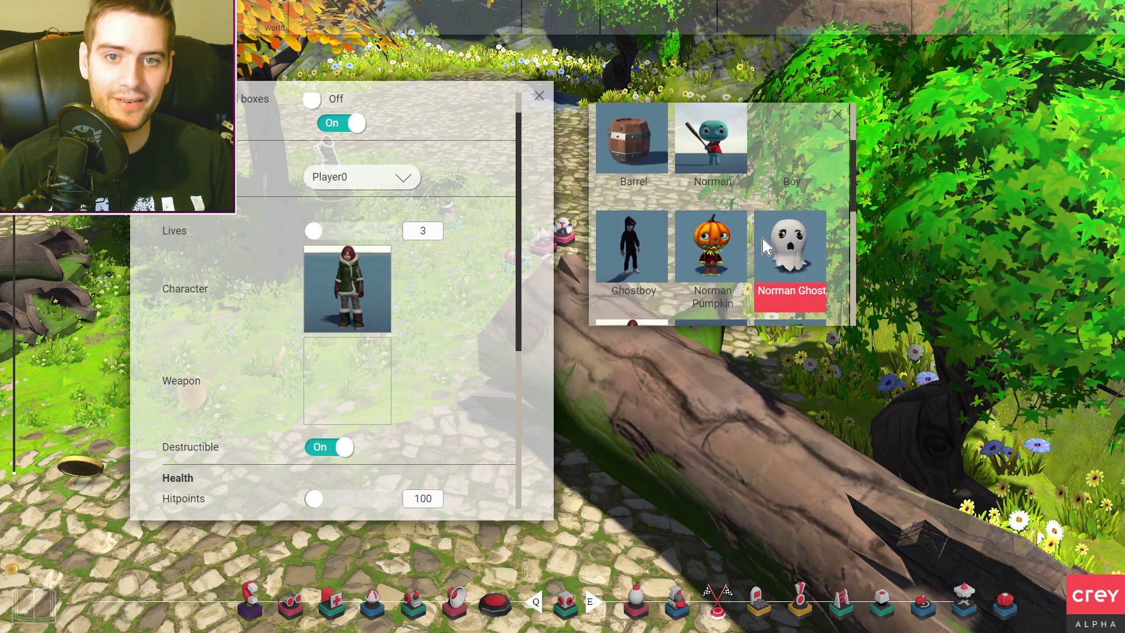
{"action": "scroll", "coordinate": [763, 266], "scroll_direction": "down", "scroll_amount": 2}
{"action": "scroll", "coordinate": [764, 268], "scroll_direction": "down", "scroll_amount": 2}
{"action": "scroll", "coordinate": [660, 278], "scroll_direction": "down", "scroll_amount": 1}
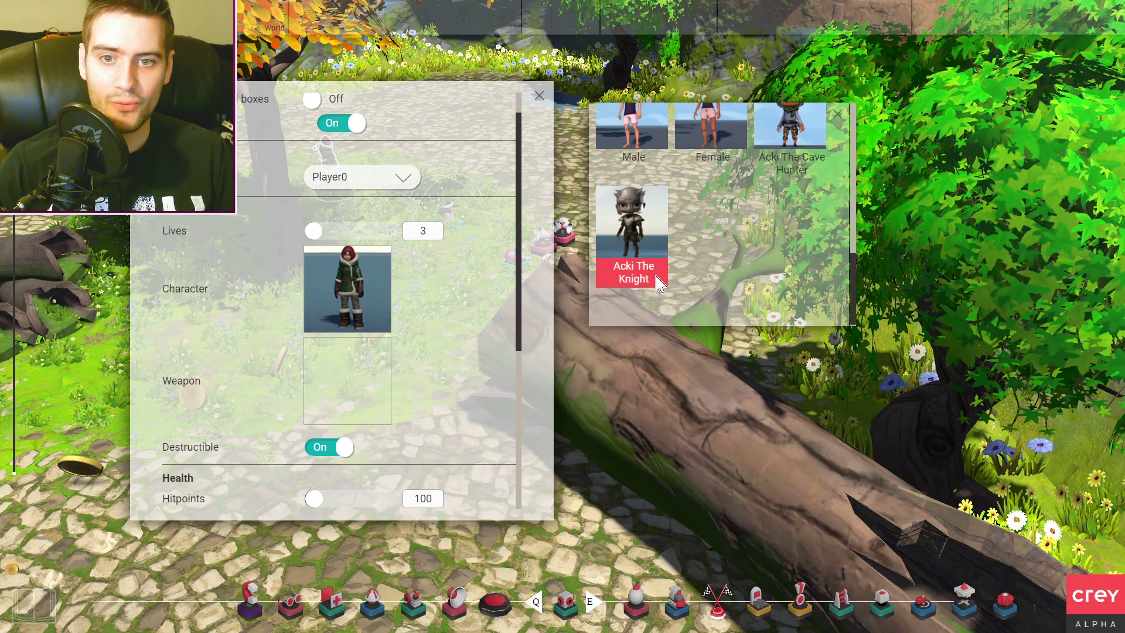
{"action": "left_click", "coordinate": [638, 239]}
{"action": "scroll", "coordinate": [429, 374], "scroll_direction": "down", "scroll_amount": 1}
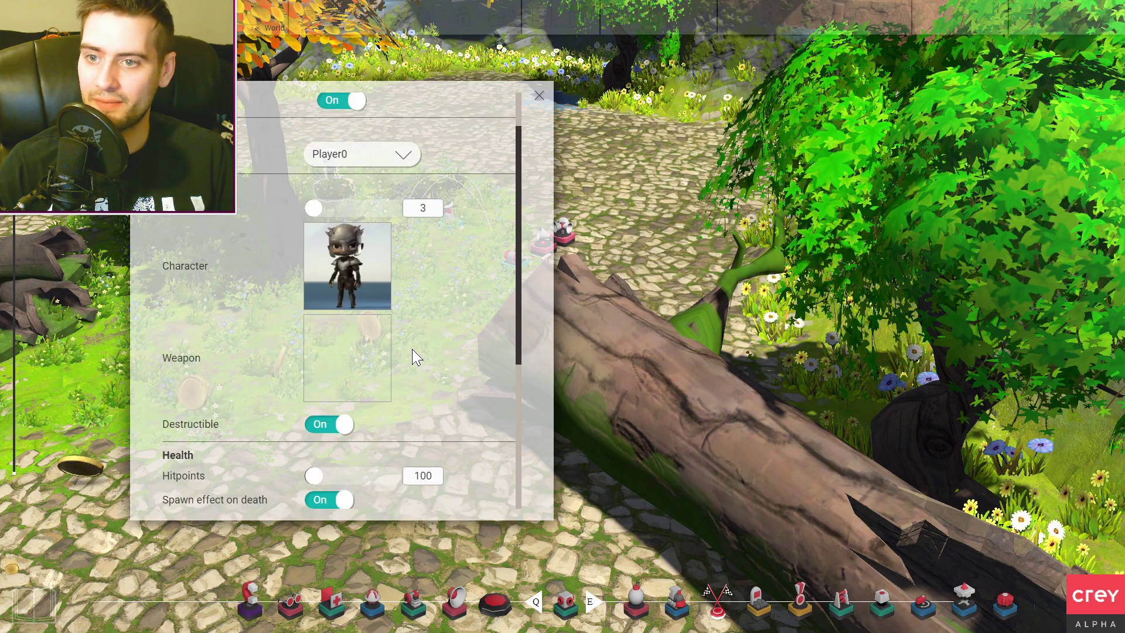
{"action": "left_click", "coordinate": [360, 378]}
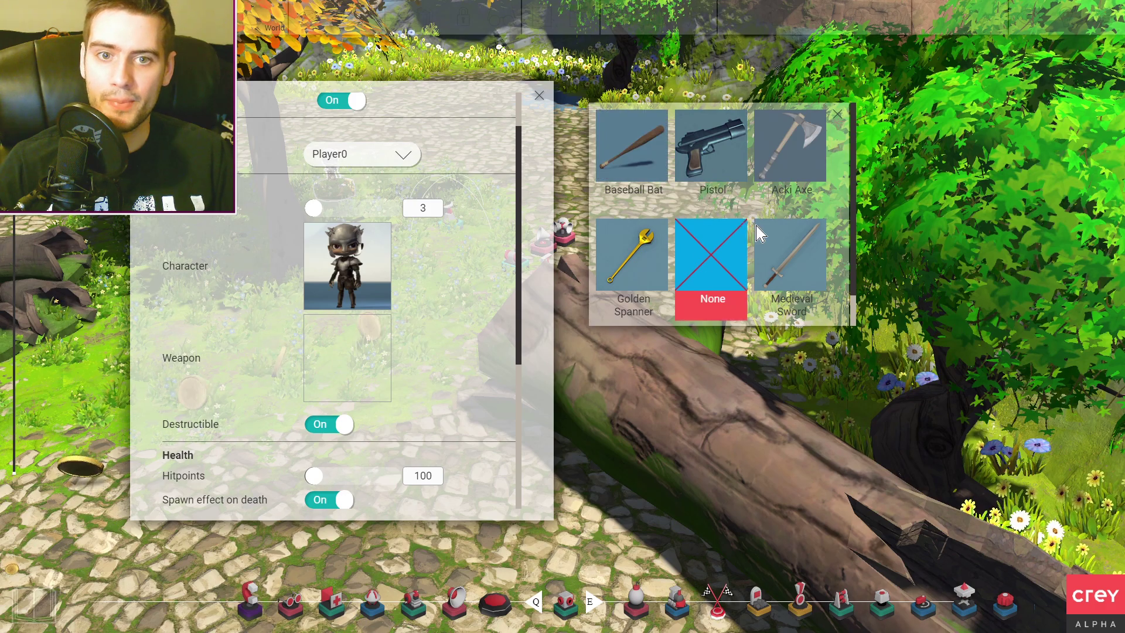
{"action": "scroll", "coordinate": [775, 251], "scroll_direction": "up", "scroll_amount": 1}
{"action": "left_click", "coordinate": [779, 239]}
{"action": "scroll", "coordinate": [428, 372], "scroll_direction": "down", "scroll_amount": 3}
{"action": "scroll", "coordinate": [261, 332], "scroll_direction": "down", "scroll_amount": 2}
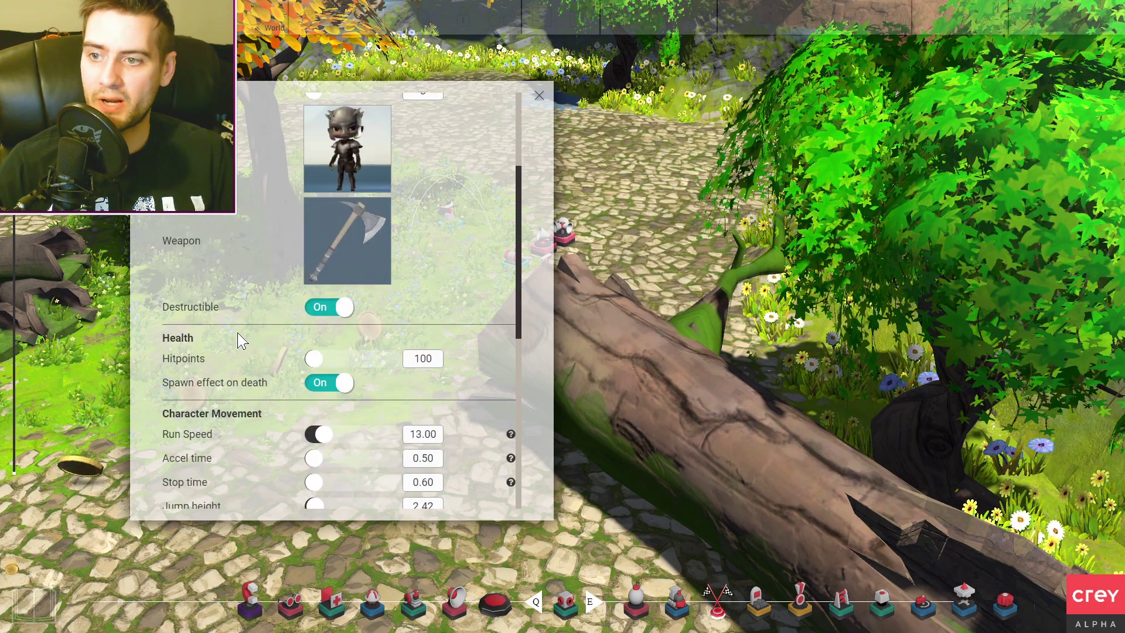
{"action": "scroll", "coordinate": [237, 341], "scroll_direction": "down", "scroll_amount": 3}
{"action": "scroll", "coordinate": [260, 430], "scroll_direction": "down", "scroll_amount": 1}
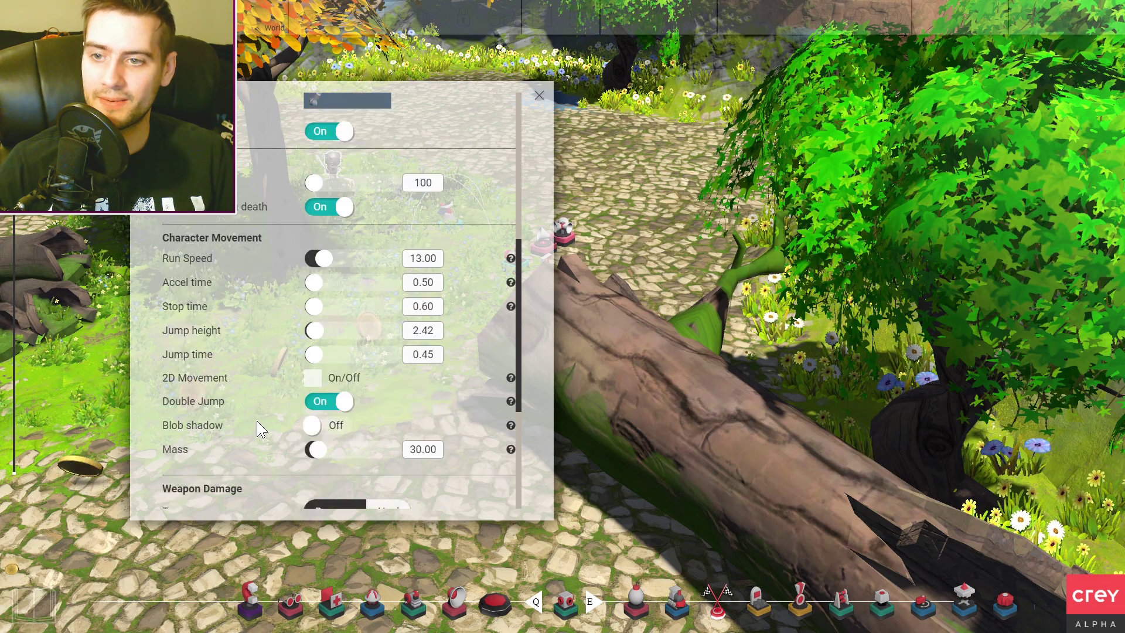
{"action": "scroll", "coordinate": [261, 429], "scroll_direction": "down", "scroll_amount": 1}
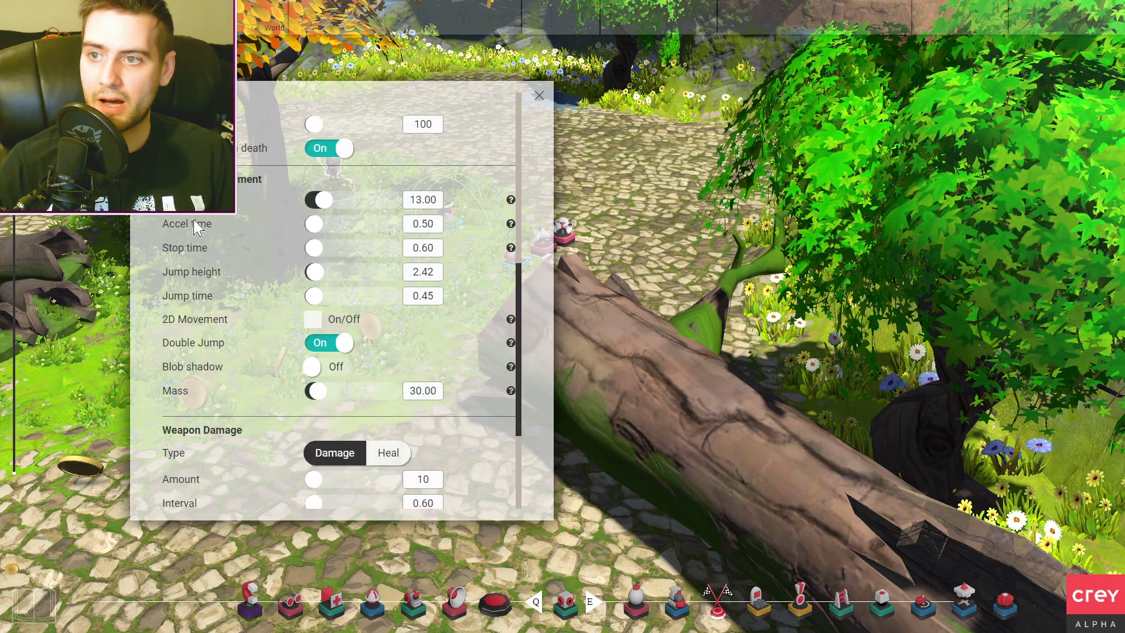
{"action": "scroll", "coordinate": [250, 400], "scroll_direction": "down", "scroll_amount": 1}
{"action": "scroll", "coordinate": [237, 387], "scroll_direction": "down", "scroll_amount": 2}
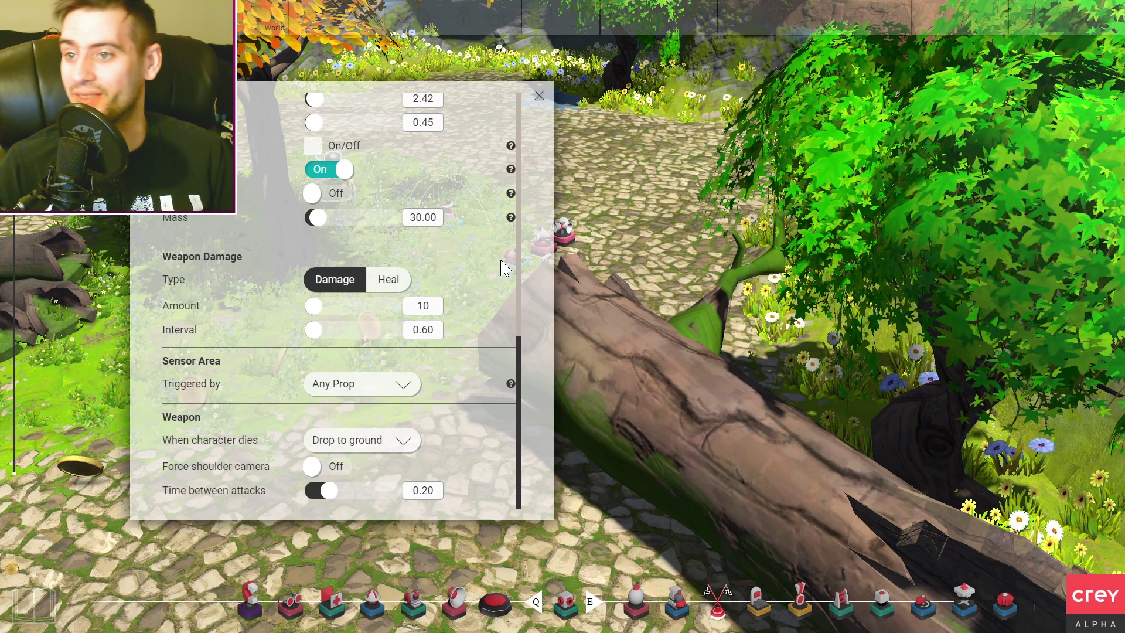
Step: Keep the weapon damage type set to Damage and close the weapon settings
{"action": "left_click", "coordinate": [388, 281]}
{"action": "left_click", "coordinate": [348, 283]}
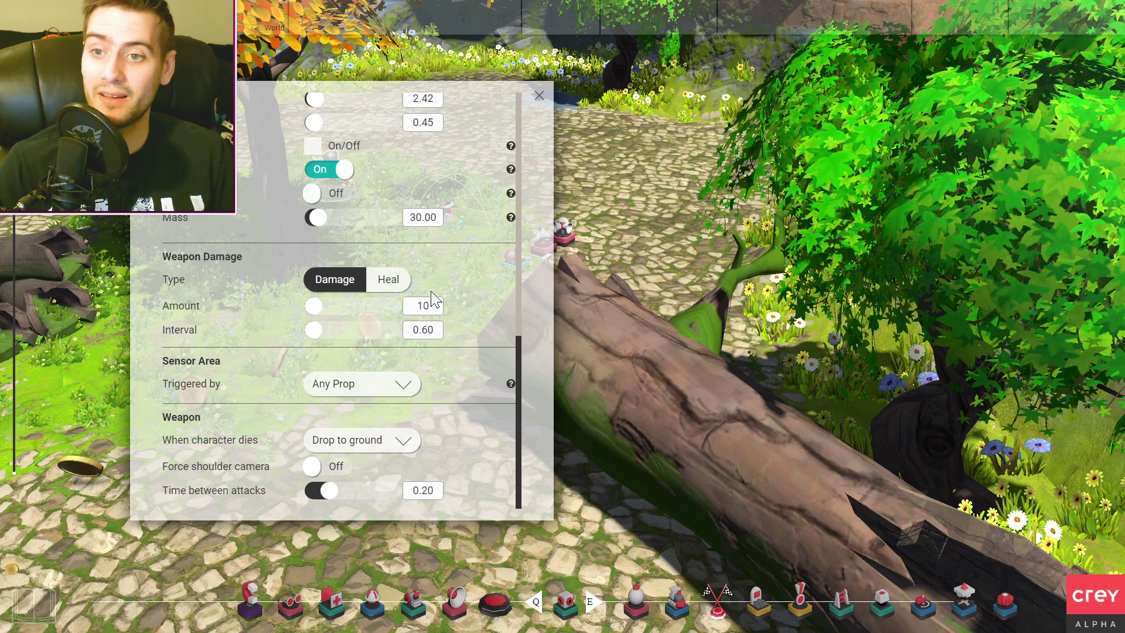
{"action": "left_click", "coordinate": [539, 95]}
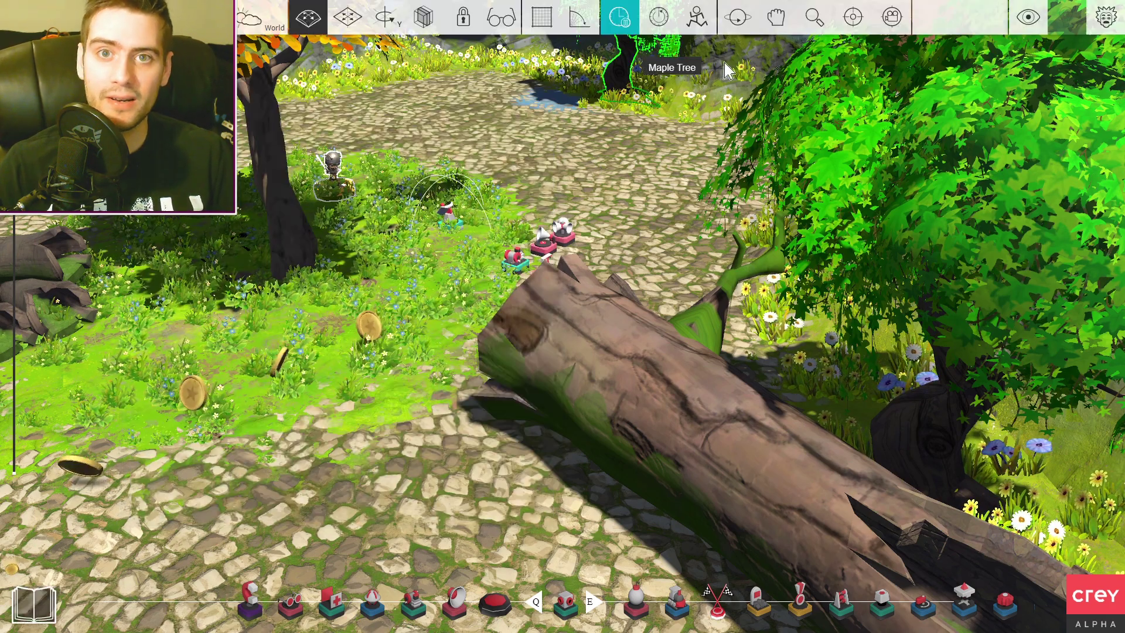
{"action": "left_click", "coordinate": [697, 21]}
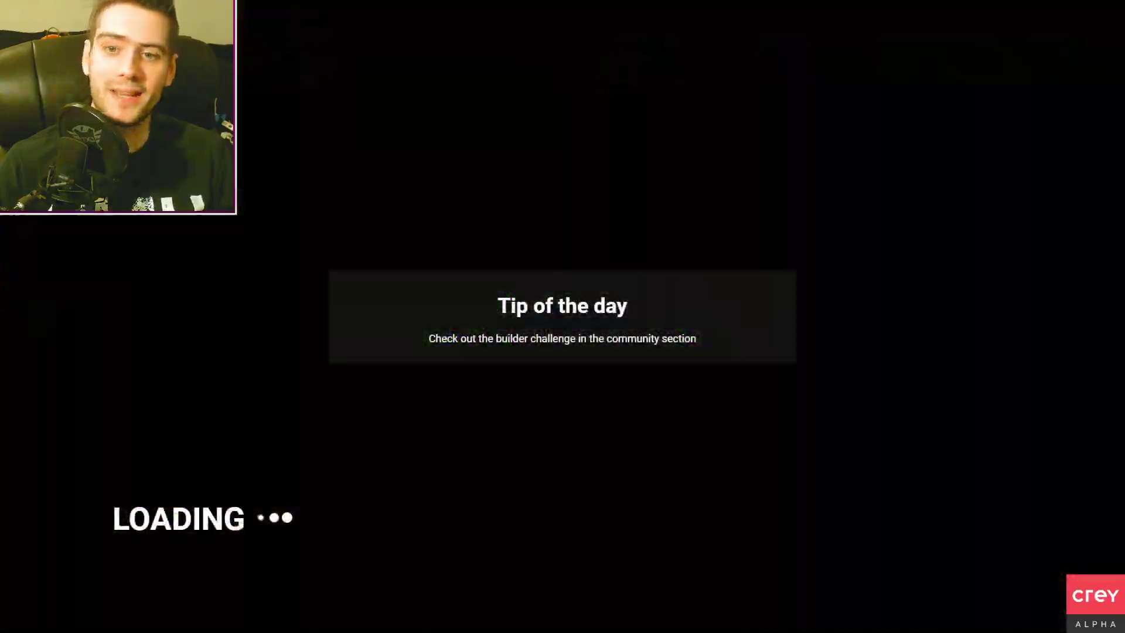
{"action": "key", "text": "w"}
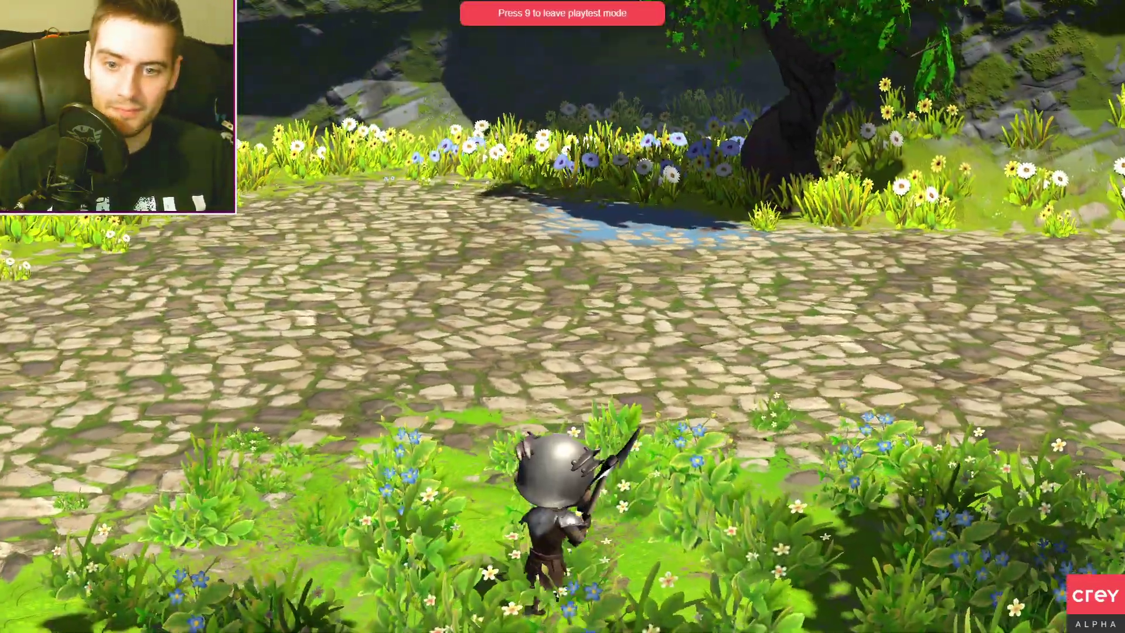
{"action": "key", "text": "w"}
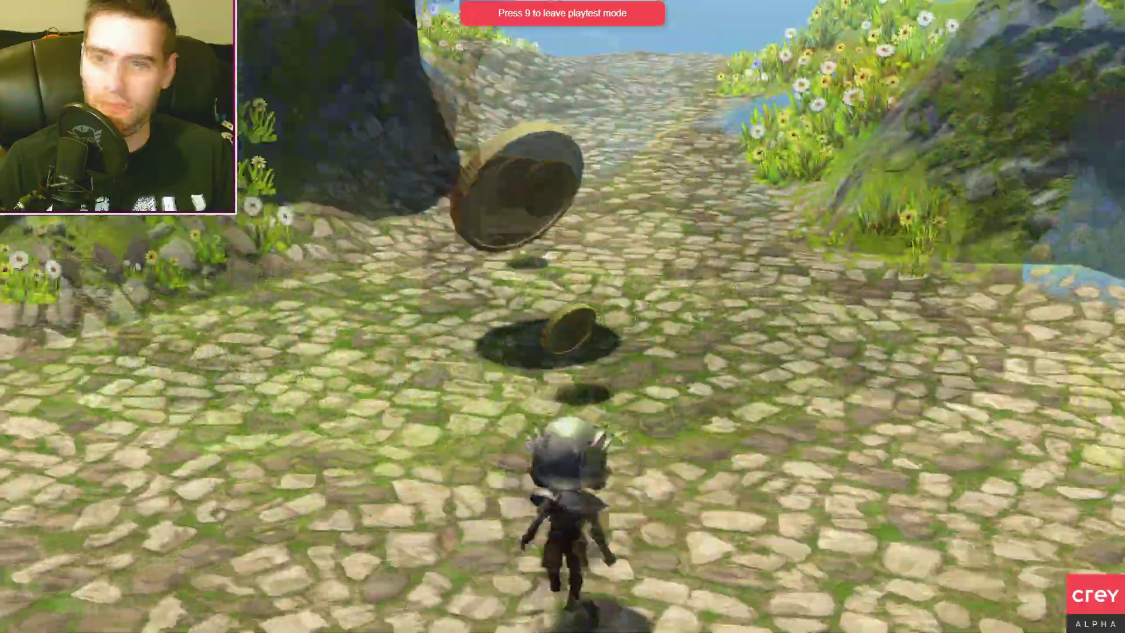
{"action": "key", "text": "w"}
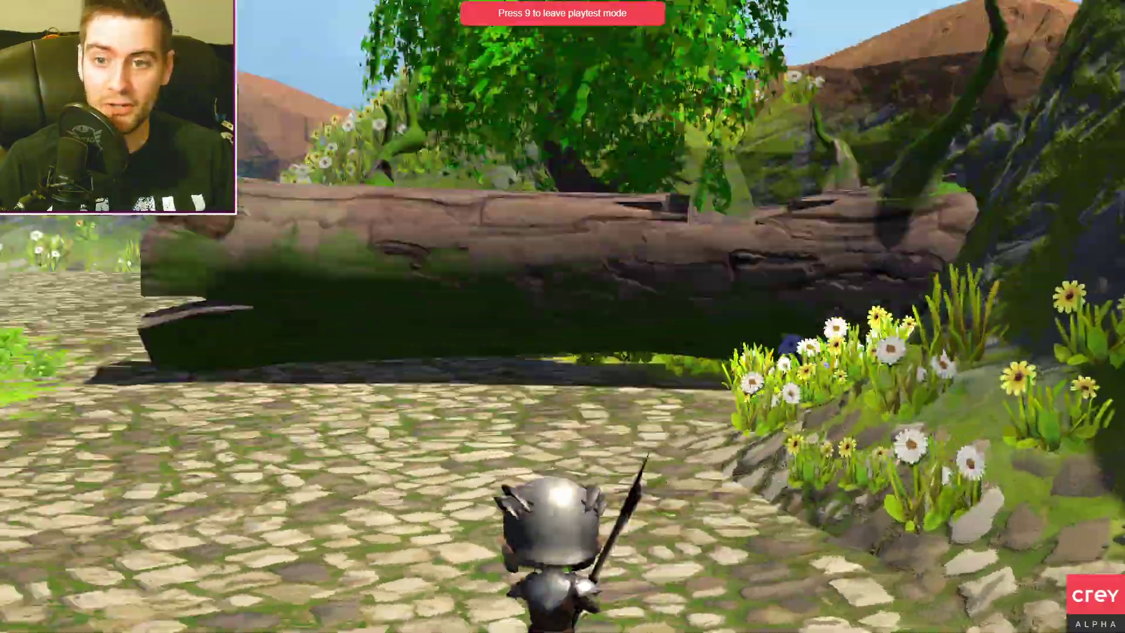
{"action": "scroll", "coordinate": [563, 317], "scroll_direction": "down", "scroll_amount": 5}
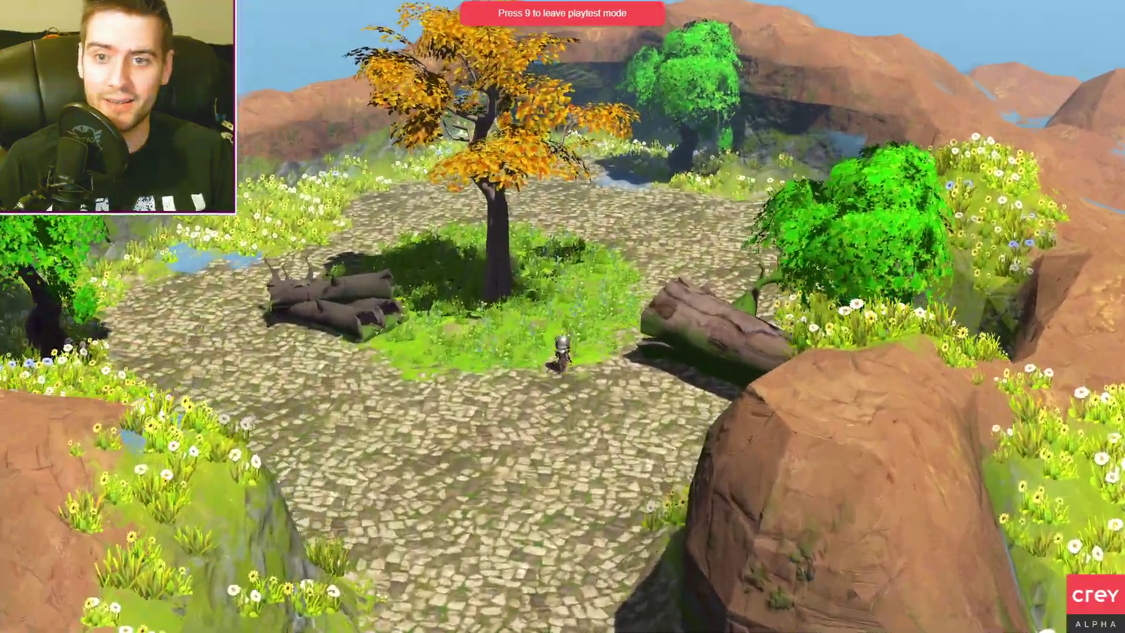
{"action": "scroll", "coordinate": [563, 317], "scroll_direction": "up", "scroll_amount": 3}
{"action": "scroll", "coordinate": [562, 317], "scroll_direction": "down", "scroll_amount": 5}
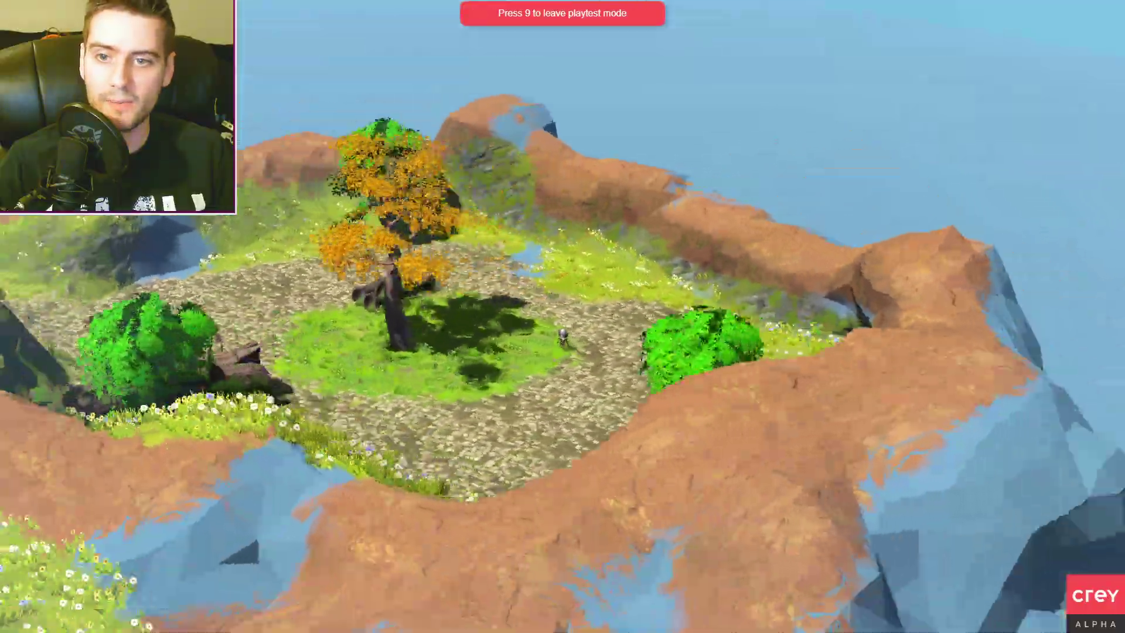
{"action": "scroll", "coordinate": [563, 317], "scroll_direction": "up", "scroll_amount": 5}
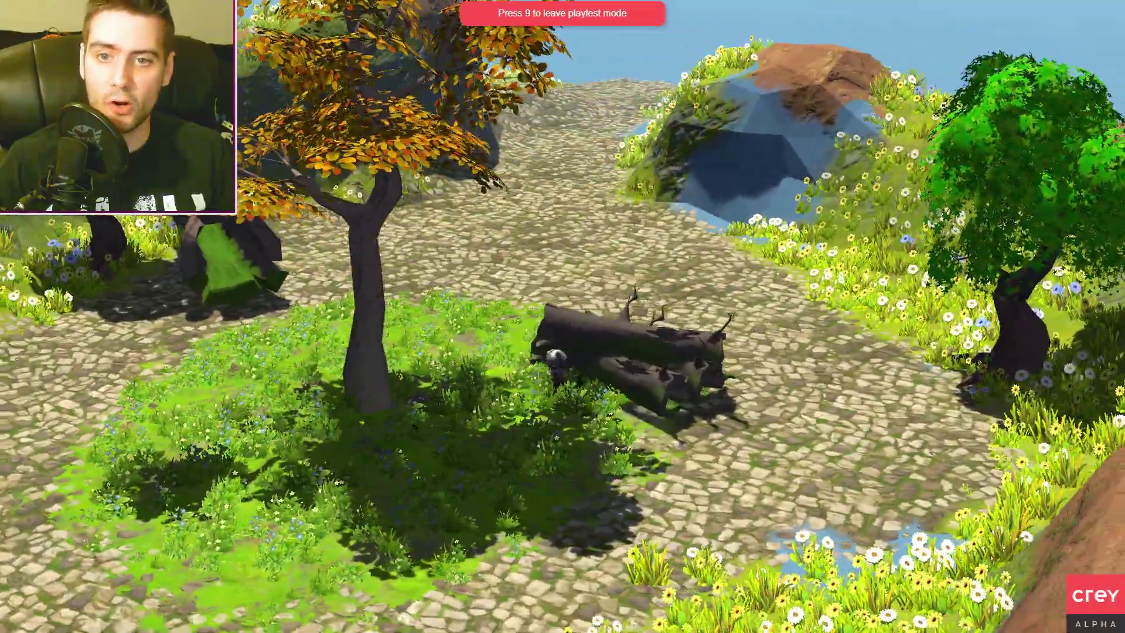
{"action": "scroll", "coordinate": [562, 317], "scroll_direction": "down", "scroll_amount": 5}
{"action": "scroll", "coordinate": [563, 317], "scroll_direction": "up", "scroll_amount": 5}
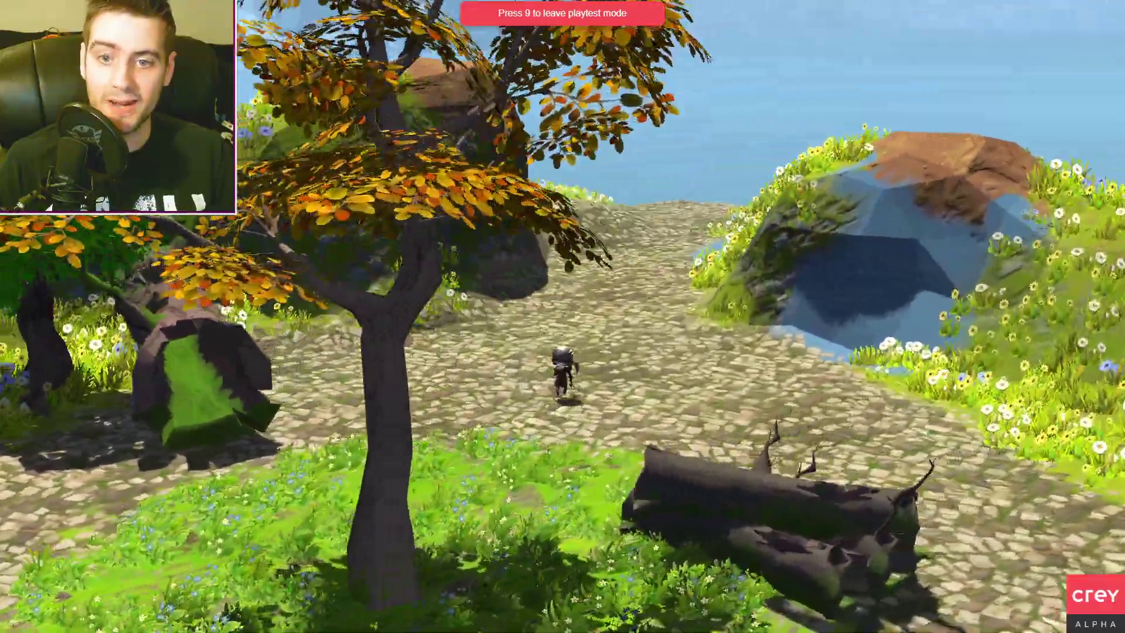
{"action": "scroll", "coordinate": [562, 317], "scroll_direction": "down", "scroll_amount": 3}
{"action": "scroll", "coordinate": [563, 317], "scroll_direction": "up", "scroll_amount": 3}
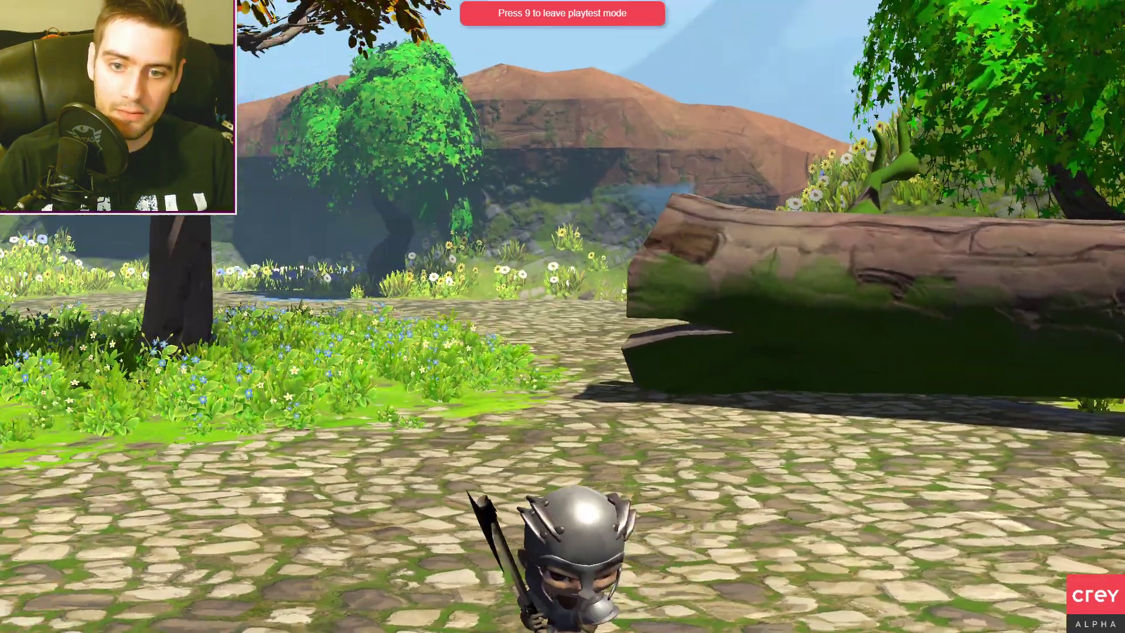
{"action": "key", "text": "Escape"}
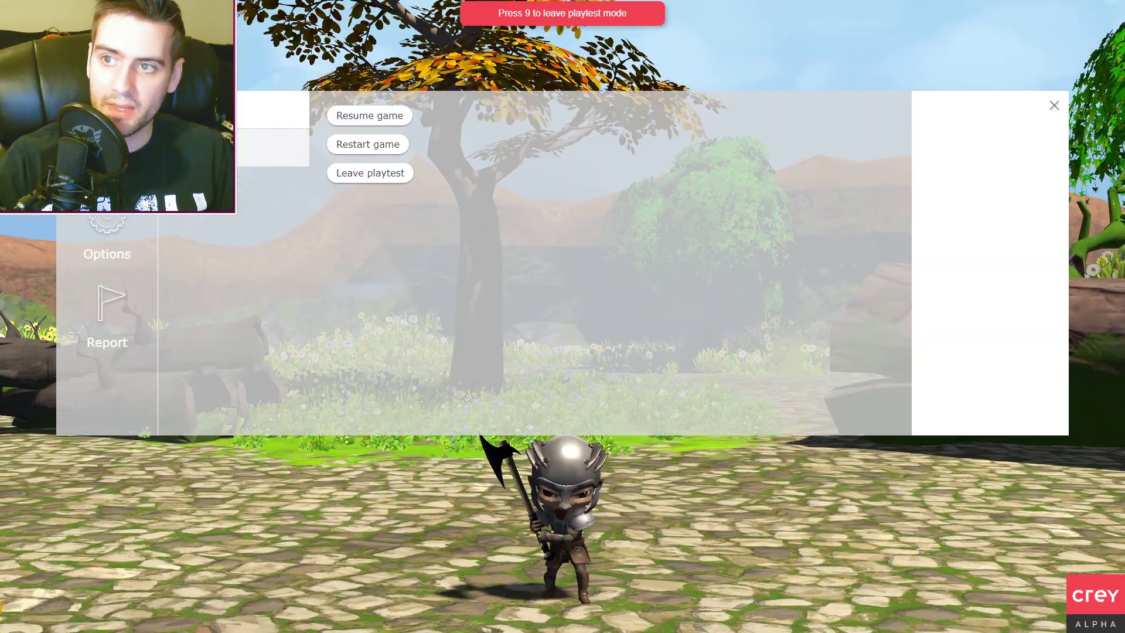
{"action": "key", "text": "Escape"}
{"action": "key", "text": "Escape"}
{"action": "key", "text": "Escape"}
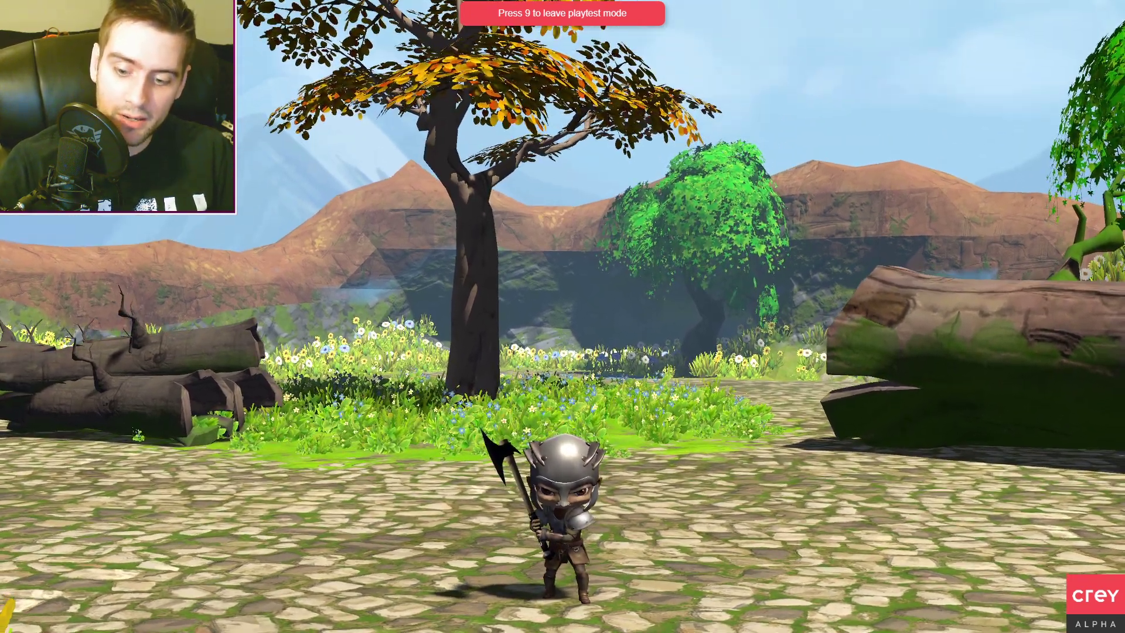
{"action": "key", "text": "9"}
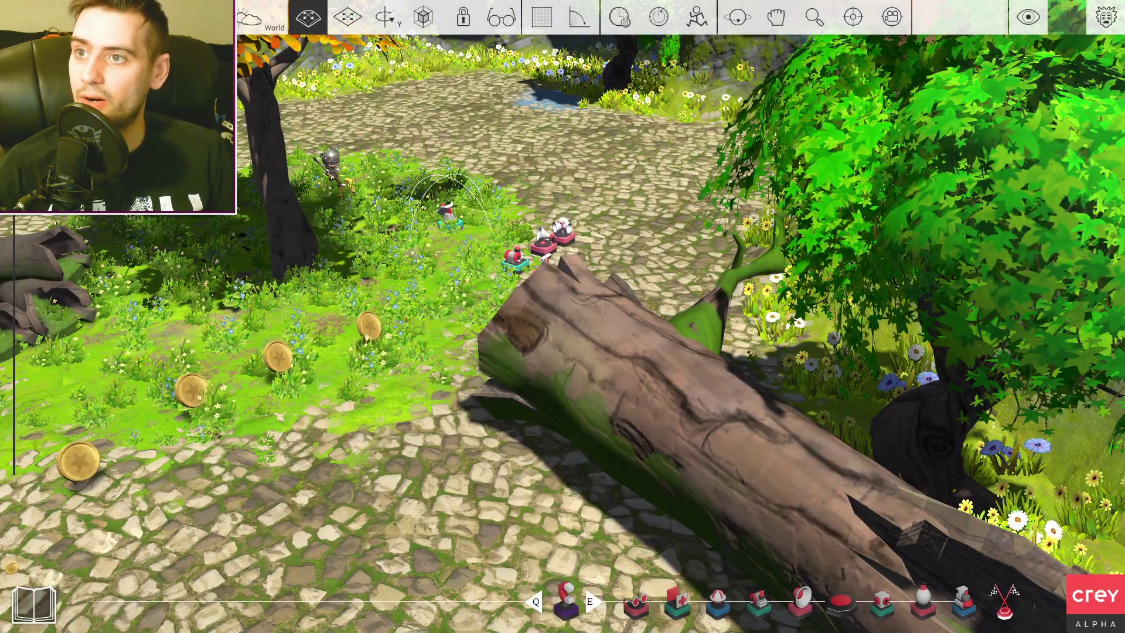
Step: Place Porko the pig from the Creatures catalog and turn on Deal damage on contact
{"action": "key", "text": "Tab"}
{"action": "scroll", "coordinate": [243, 238], "scroll_direction": "down", "scroll_amount": 3}
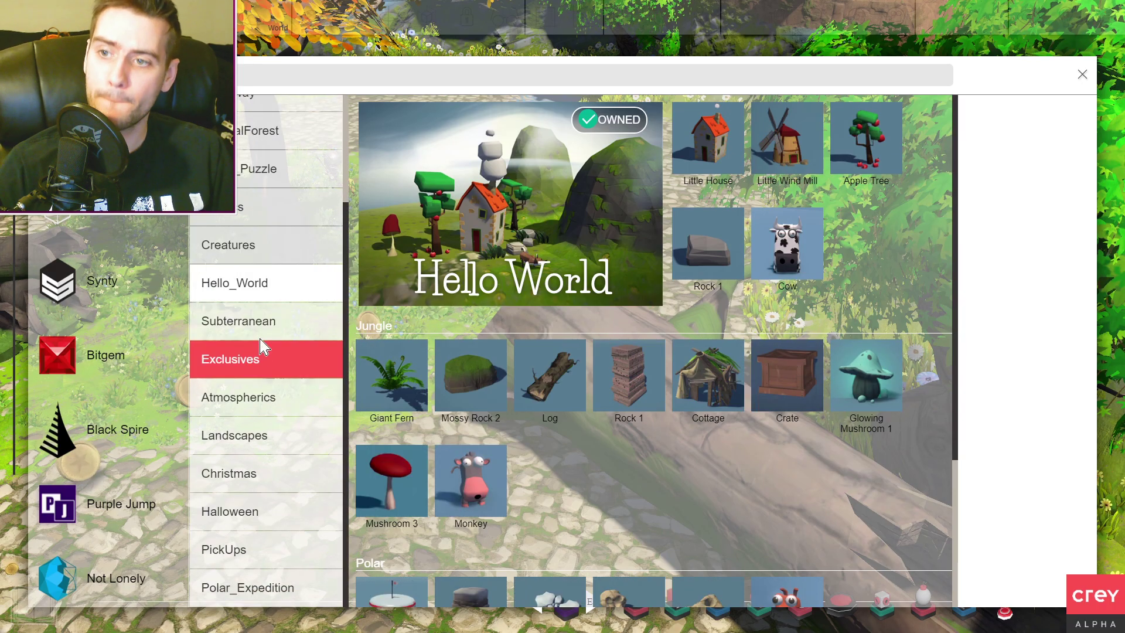
{"action": "left_click", "coordinate": [245, 255]}
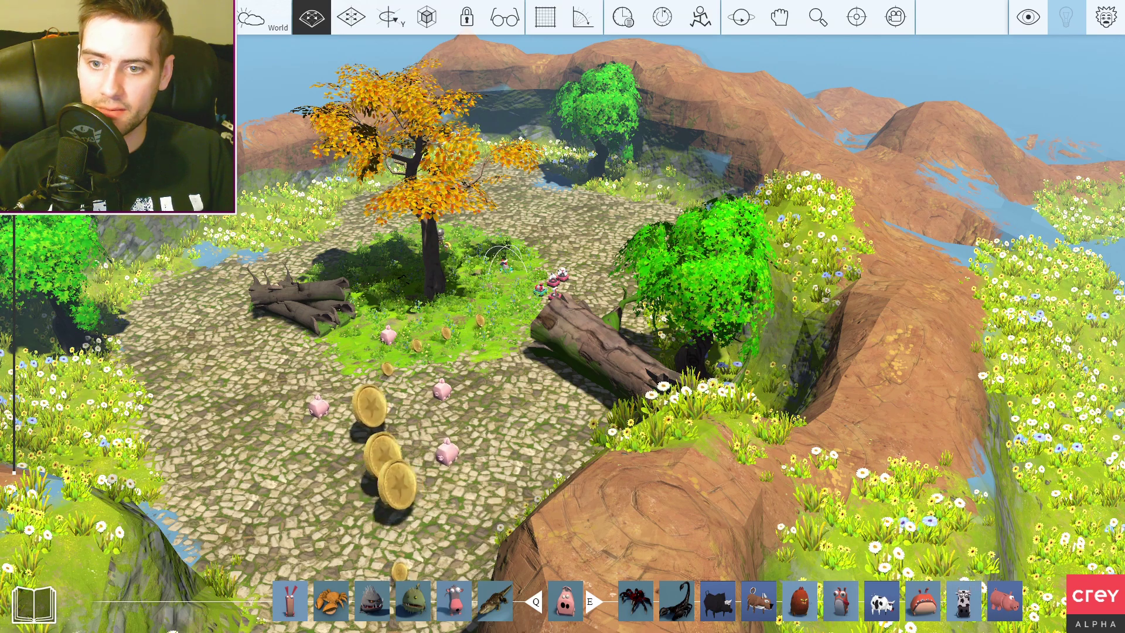
{"action": "left_click", "coordinate": [453, 469]}
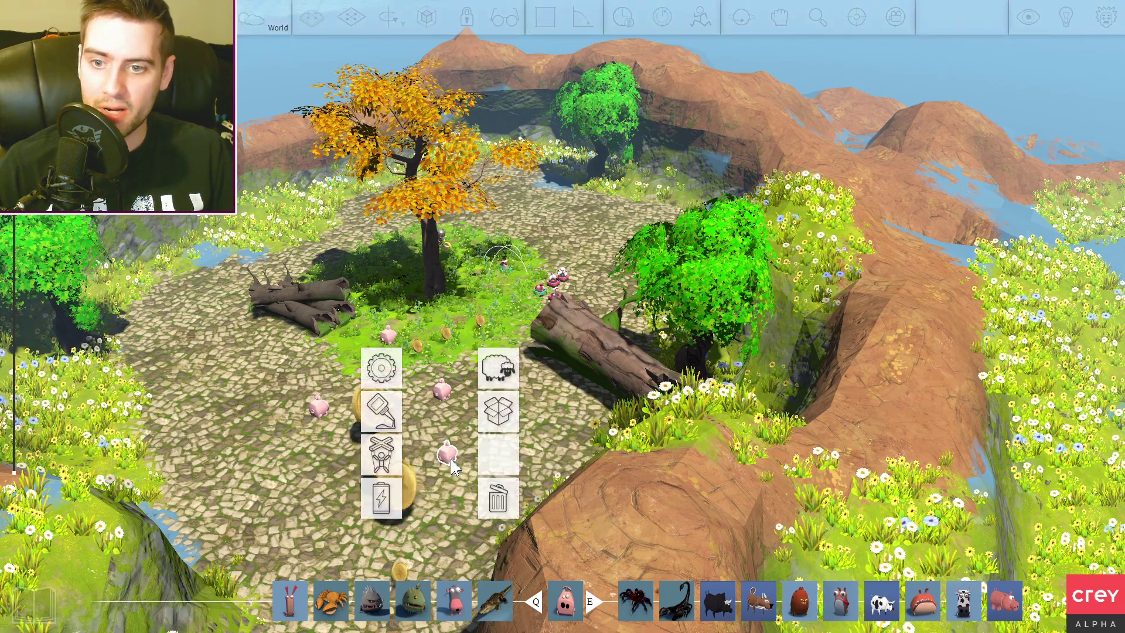
{"action": "left_click", "coordinate": [391, 379]}
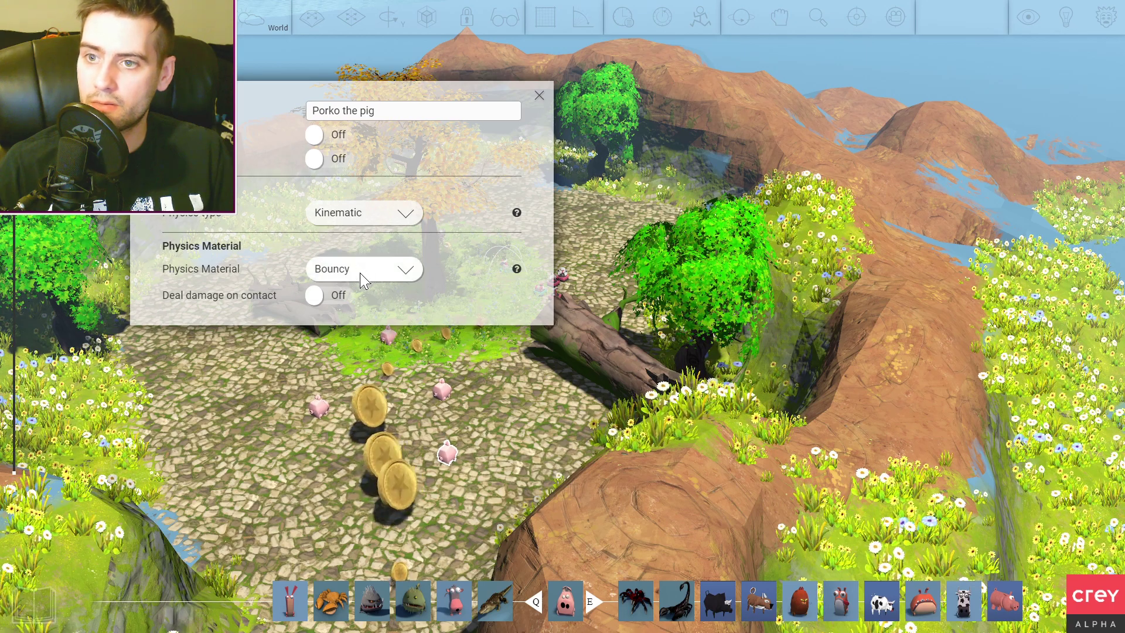
{"action": "left_click", "coordinate": [326, 304]}
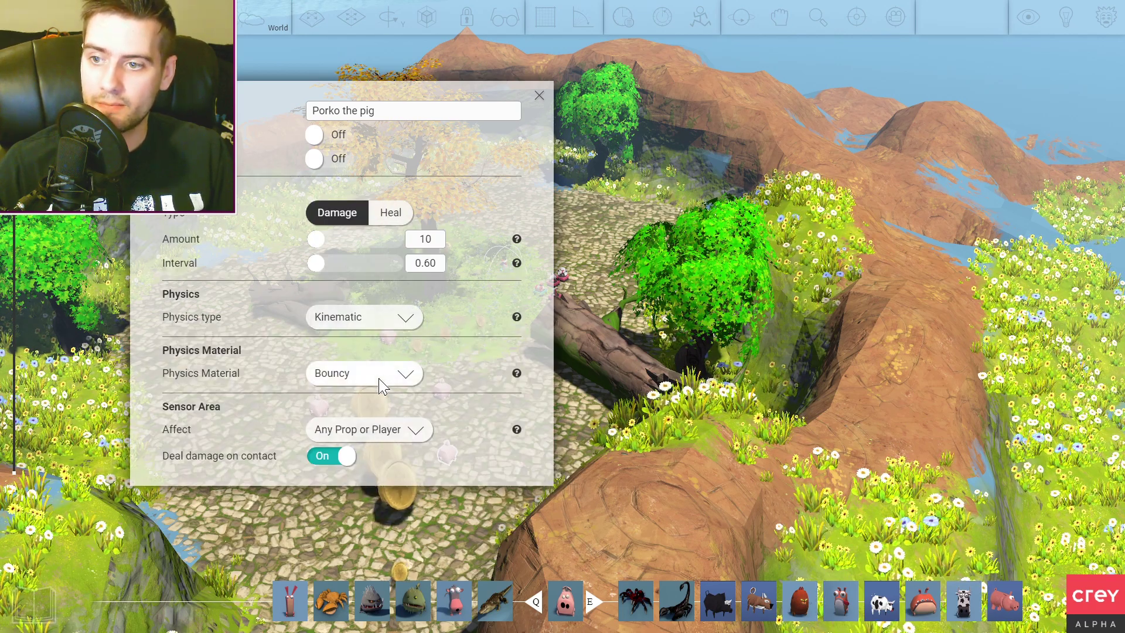
{"action": "left_click", "coordinate": [539, 96]}
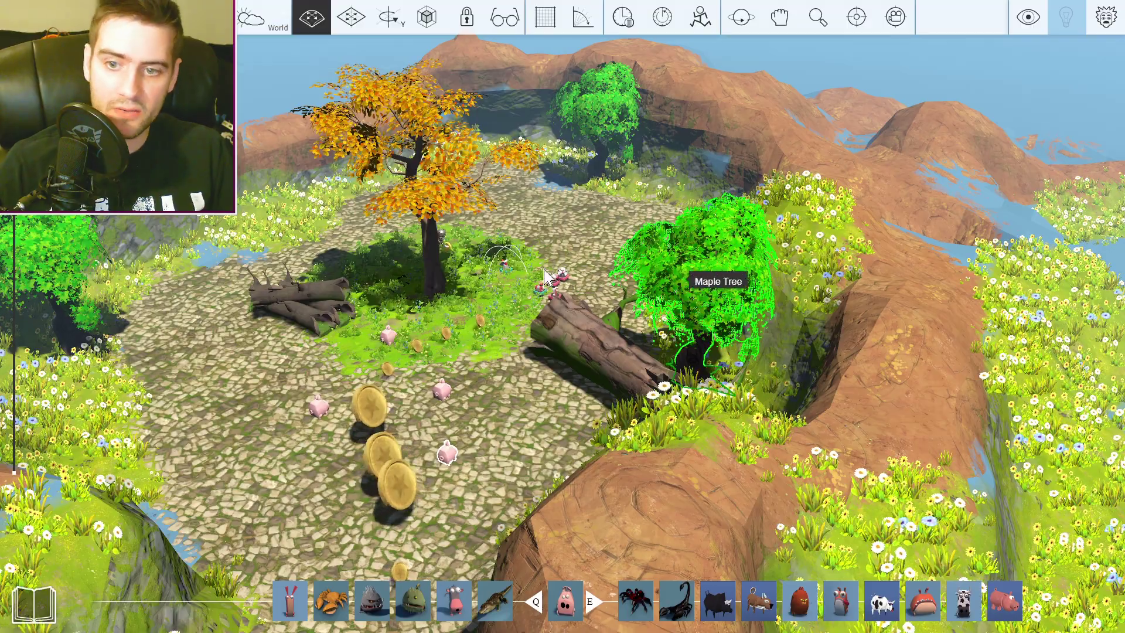
{"action": "left_click", "coordinate": [701, 17]}
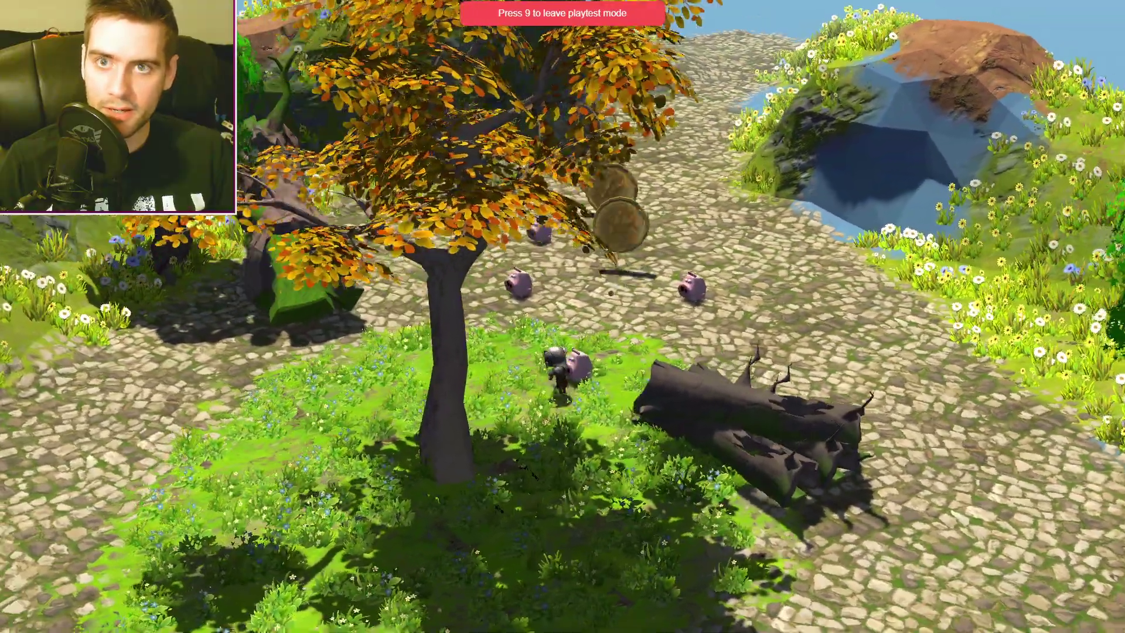
{"action": "key", "text": "9"}
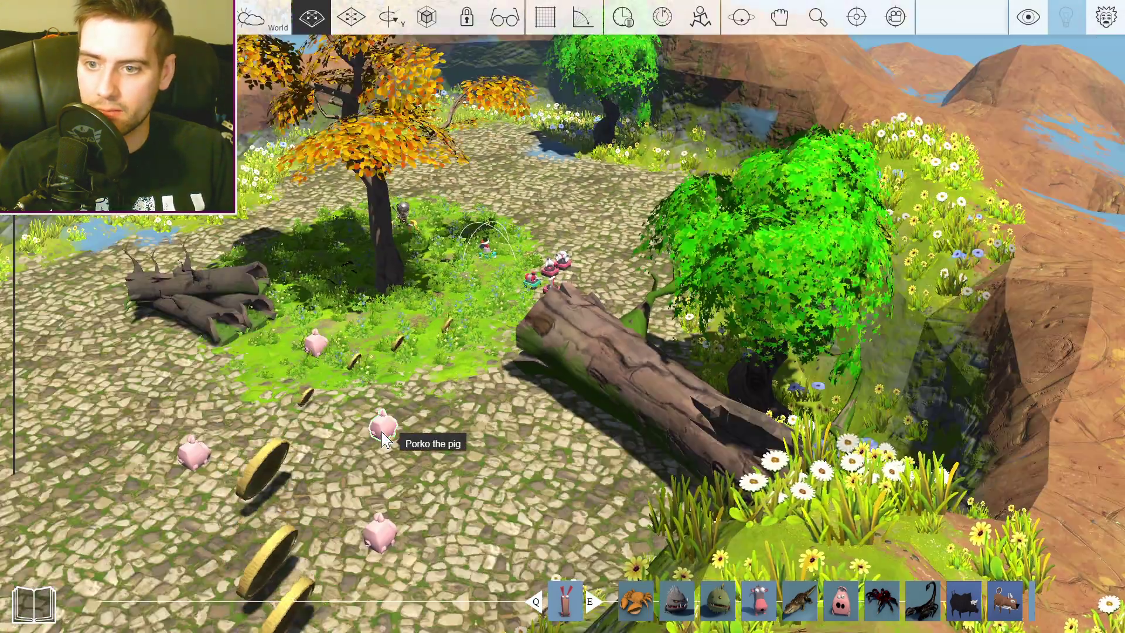
Step: Turn on Porko the pig's destructible option with Spawn effect on death
{"action": "right_click", "coordinate": [382, 439]}
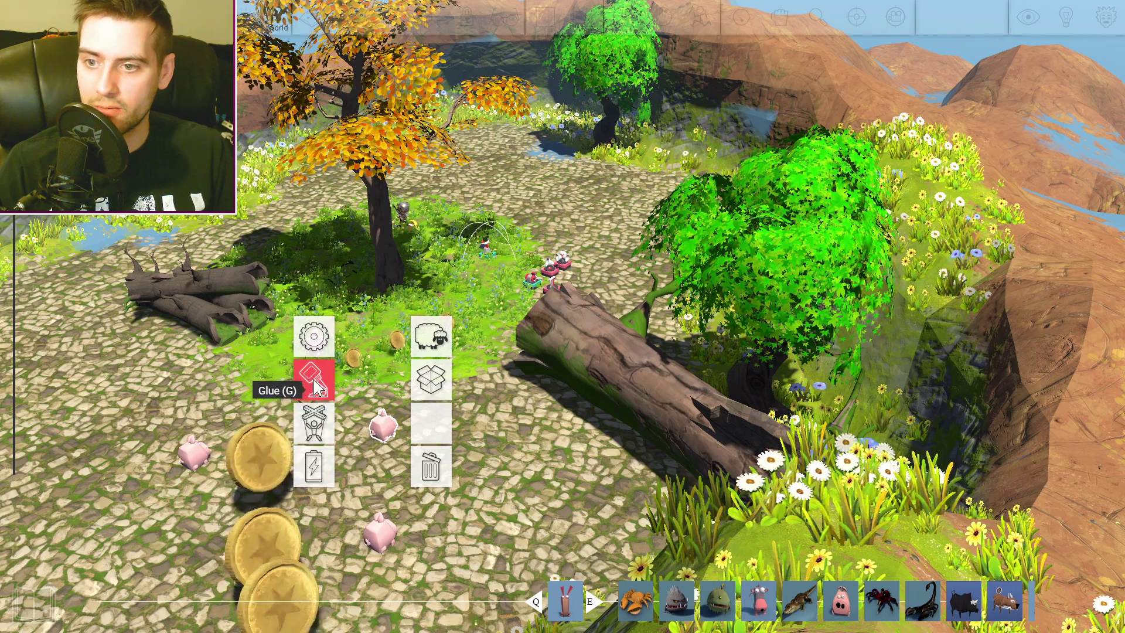
{"action": "double_click", "coordinate": [313, 337]}
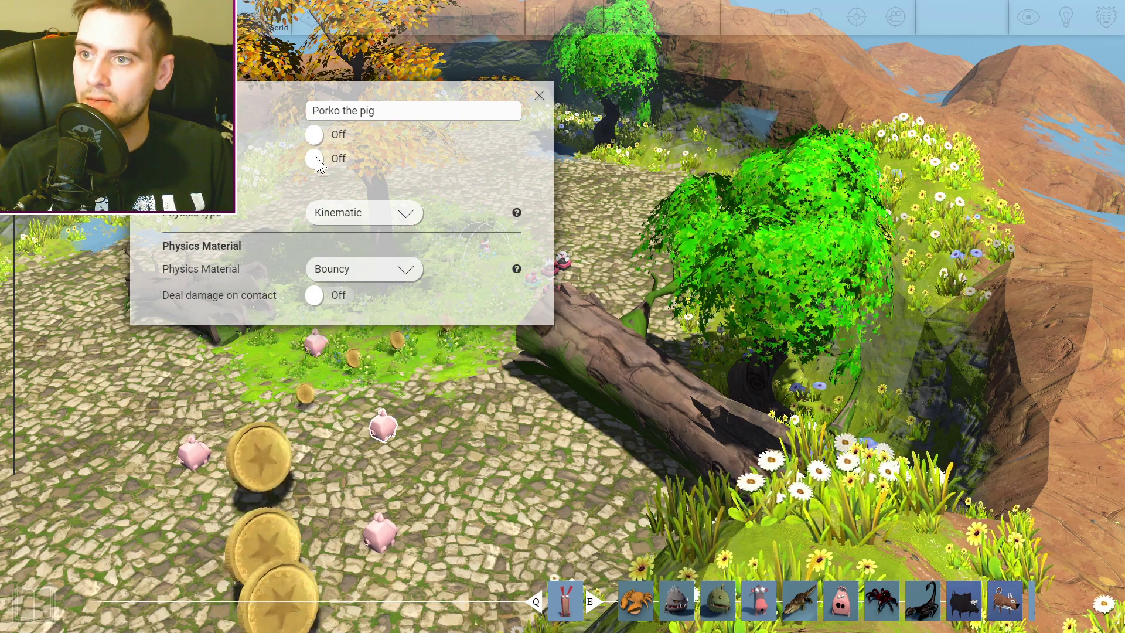
{"action": "left_click", "coordinate": [315, 159]}
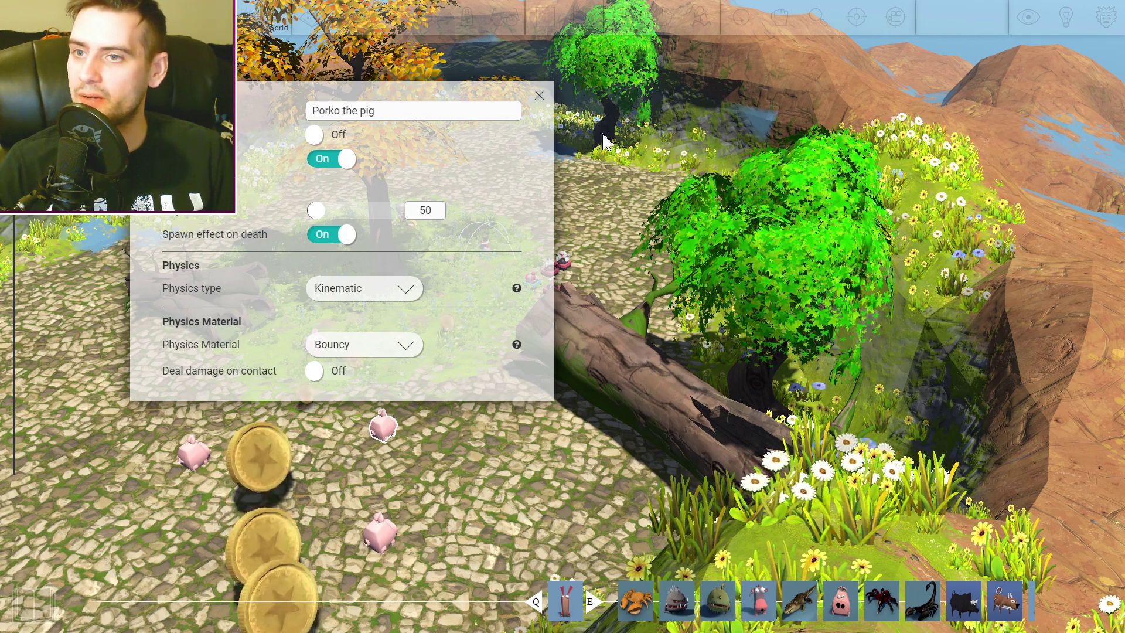
{"action": "left_click", "coordinate": [540, 95]}
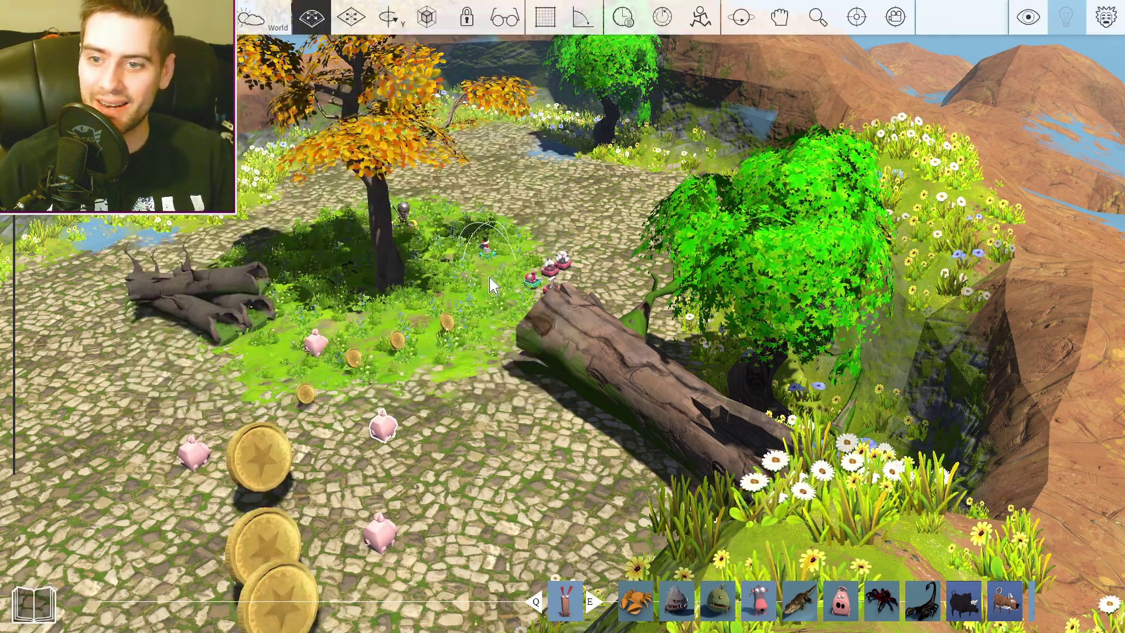
Step: Reopen Porko the pig's settings to check them
{"action": "right_click", "coordinate": [314, 350]}
{"action": "left_click", "coordinate": [246, 248]}
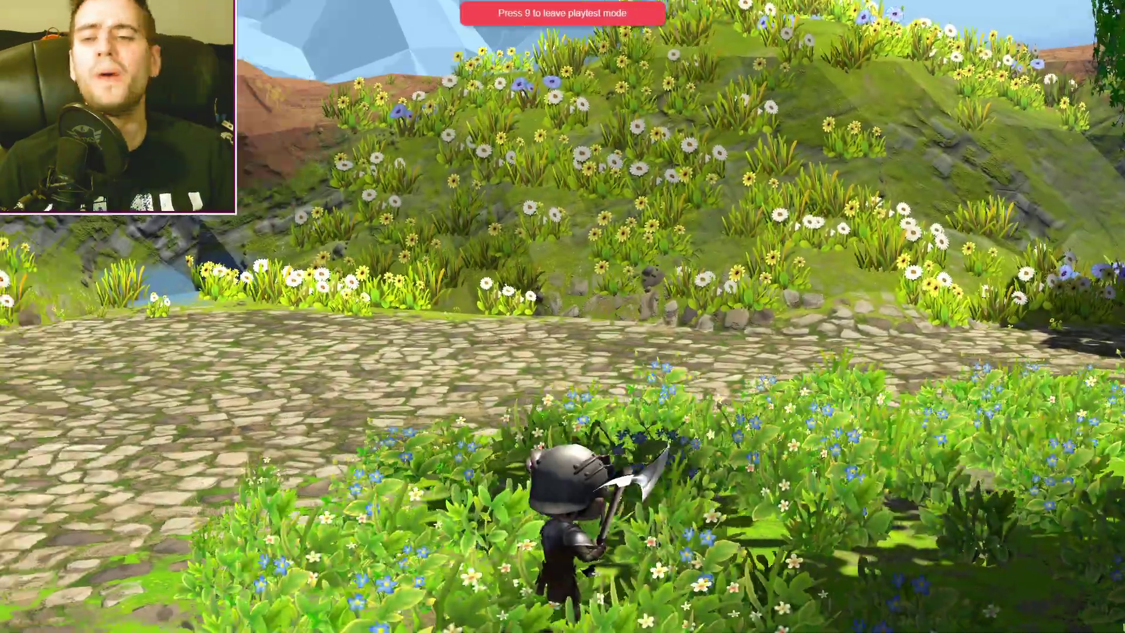